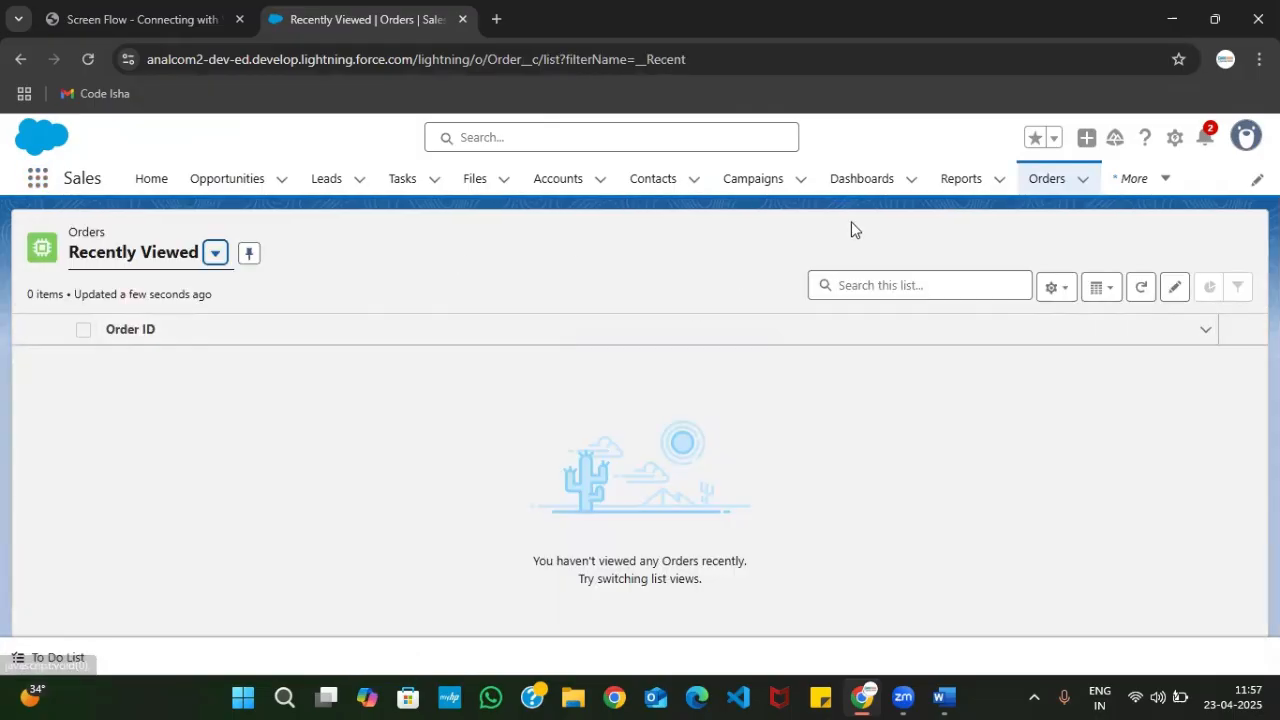
- Open the new order form from the Orders list to review its fields, and close it without saving
{"action": "left_click", "coordinate": [1041, 192]}
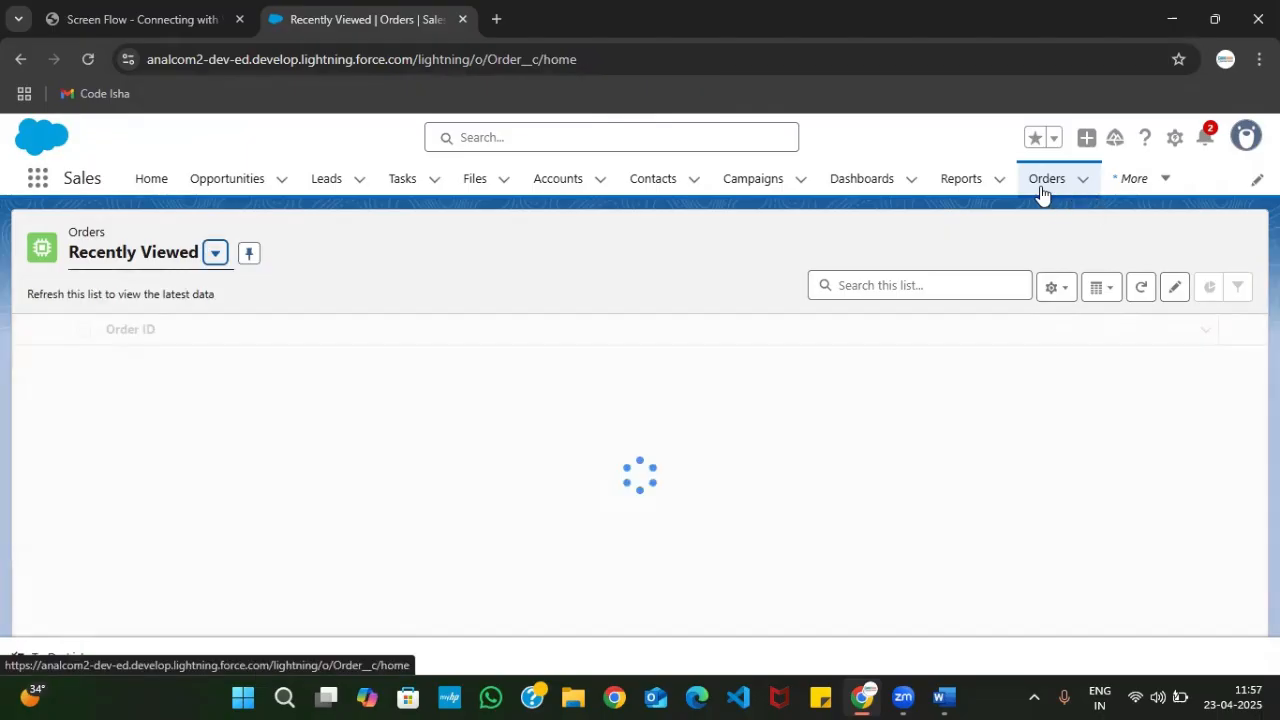
{"action": "left_click", "coordinate": [945, 242]}
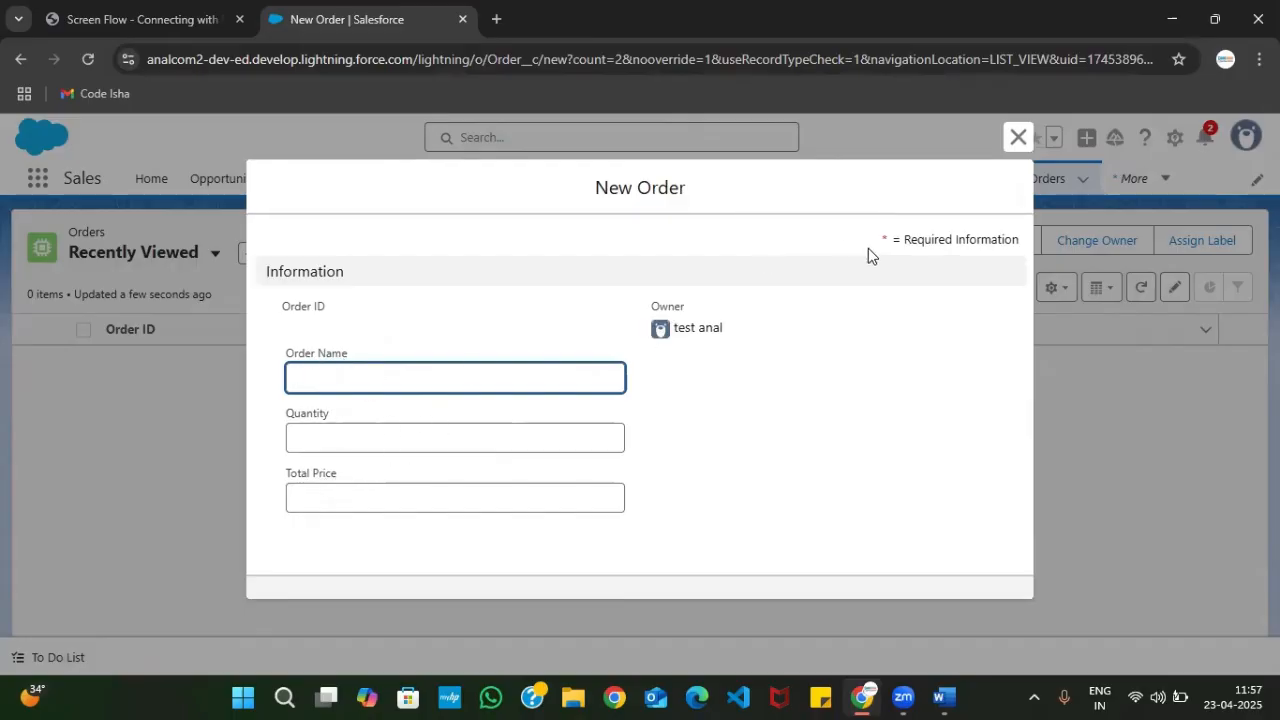
{"action": "left_click", "coordinate": [1017, 137]}
- Open Salesforce Setup in its own browser tab and place that tab directly after the Screen Flow PDF
{"action": "left_click", "coordinate": [1174, 137]}
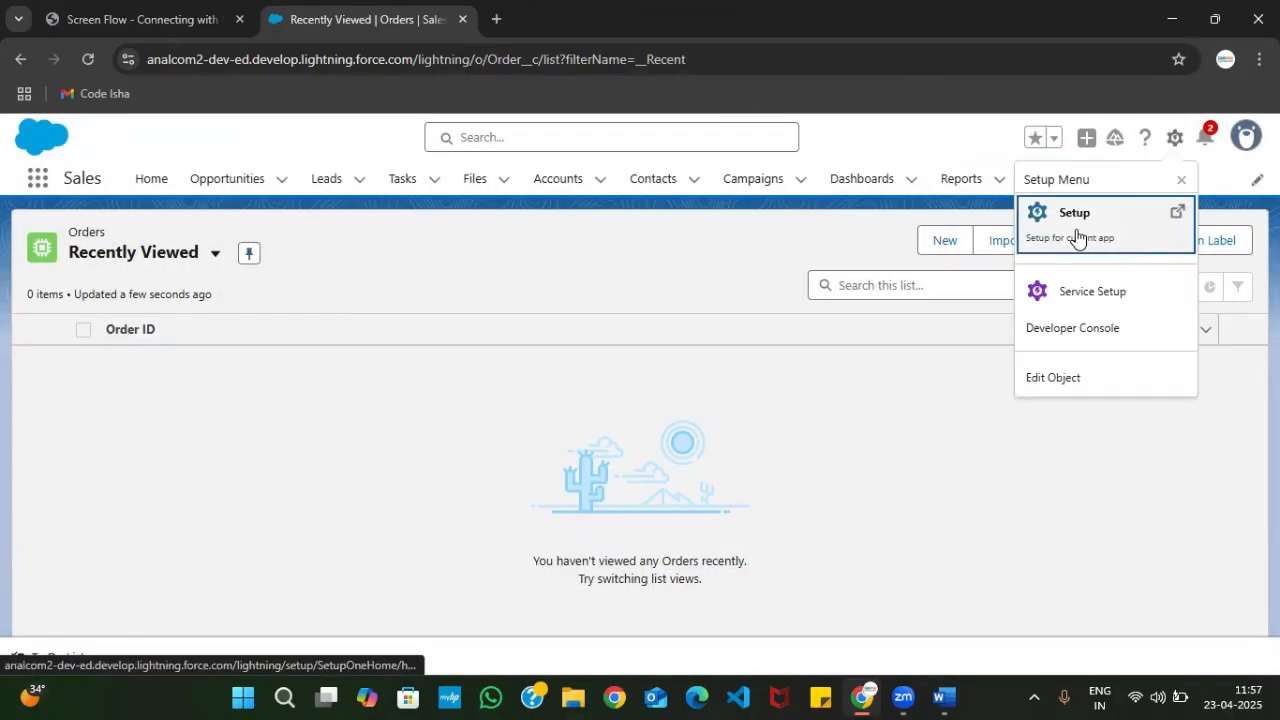
{"action": "left_click", "coordinate": [1077, 235]}
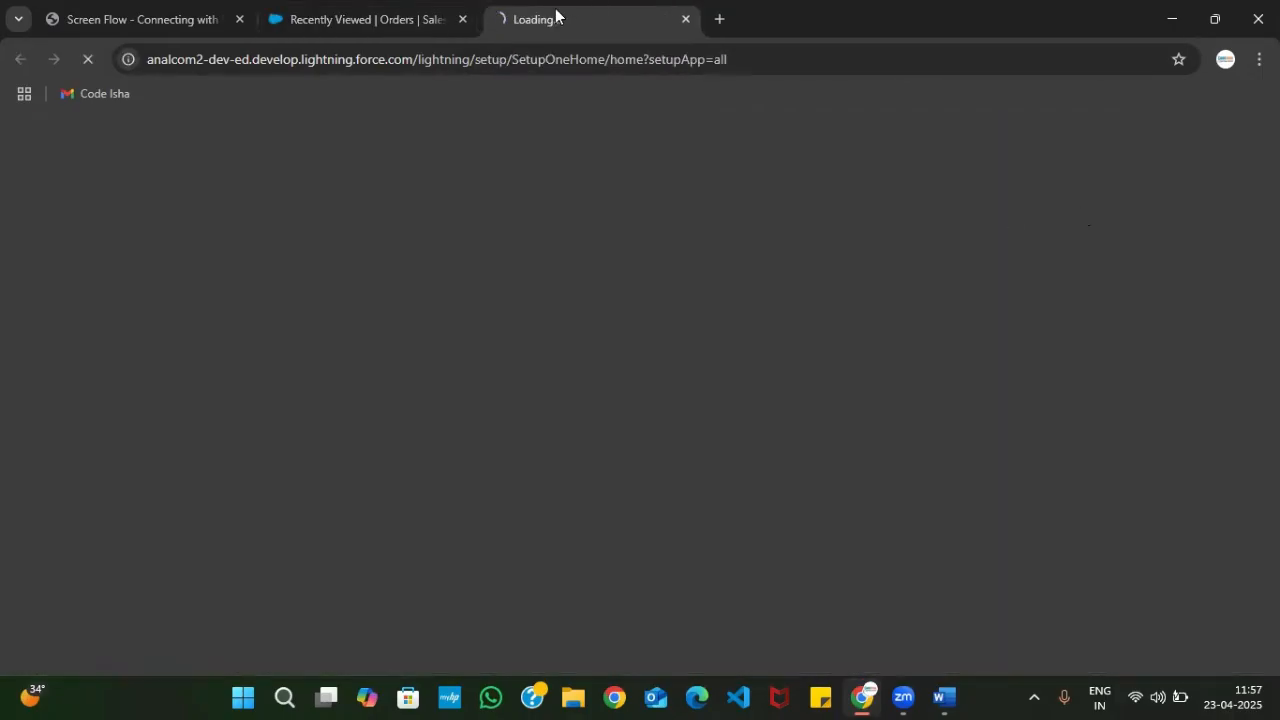
{"action": "left_click_drag", "start_coordinate": [556, 14], "coordinate": [314, 6]}
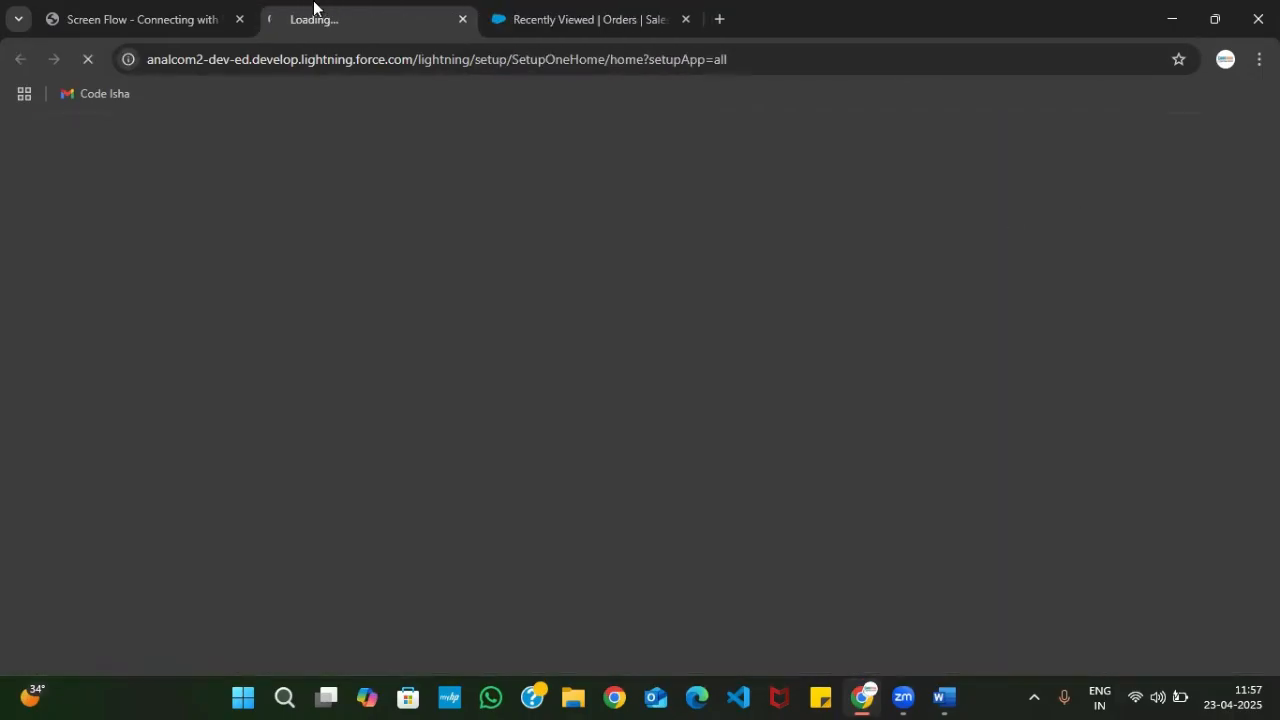
{"action": "left_click", "coordinate": [116, 7]}
{"action": "left_click", "coordinate": [397, 11]}
{"action": "left_click", "coordinate": [122, 7]}
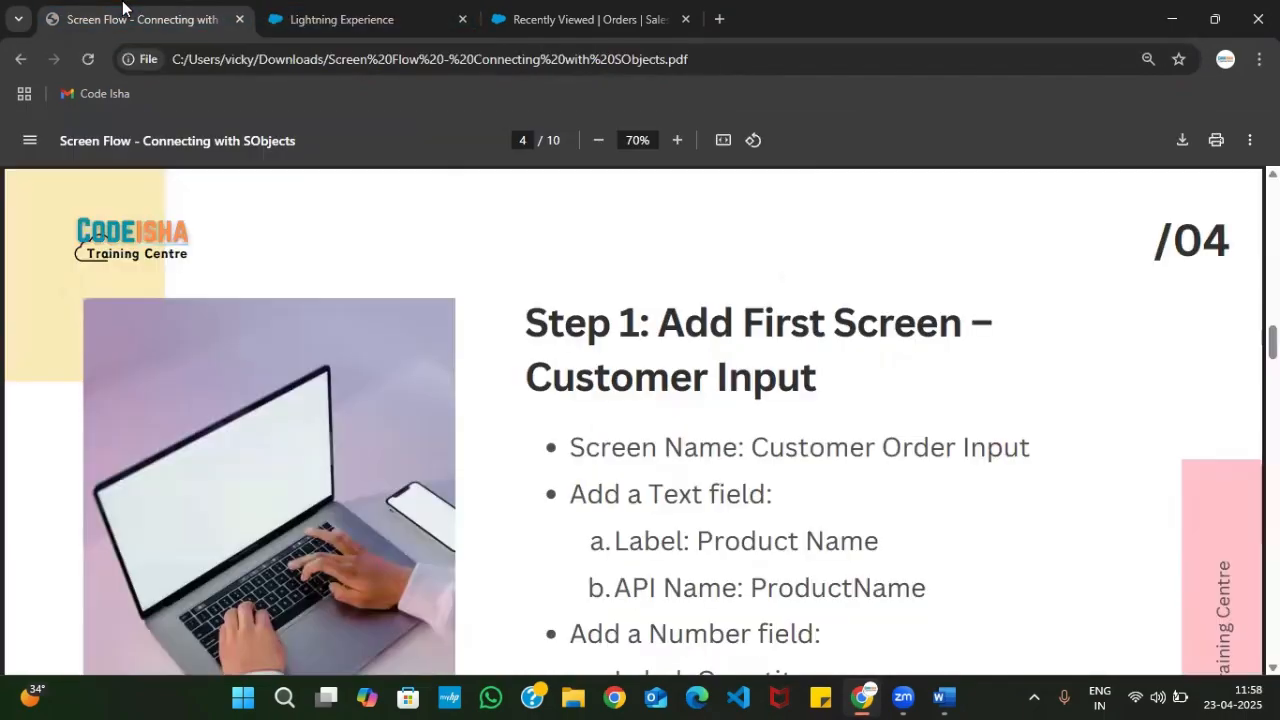
{"action": "left_click", "coordinate": [350, 15]}
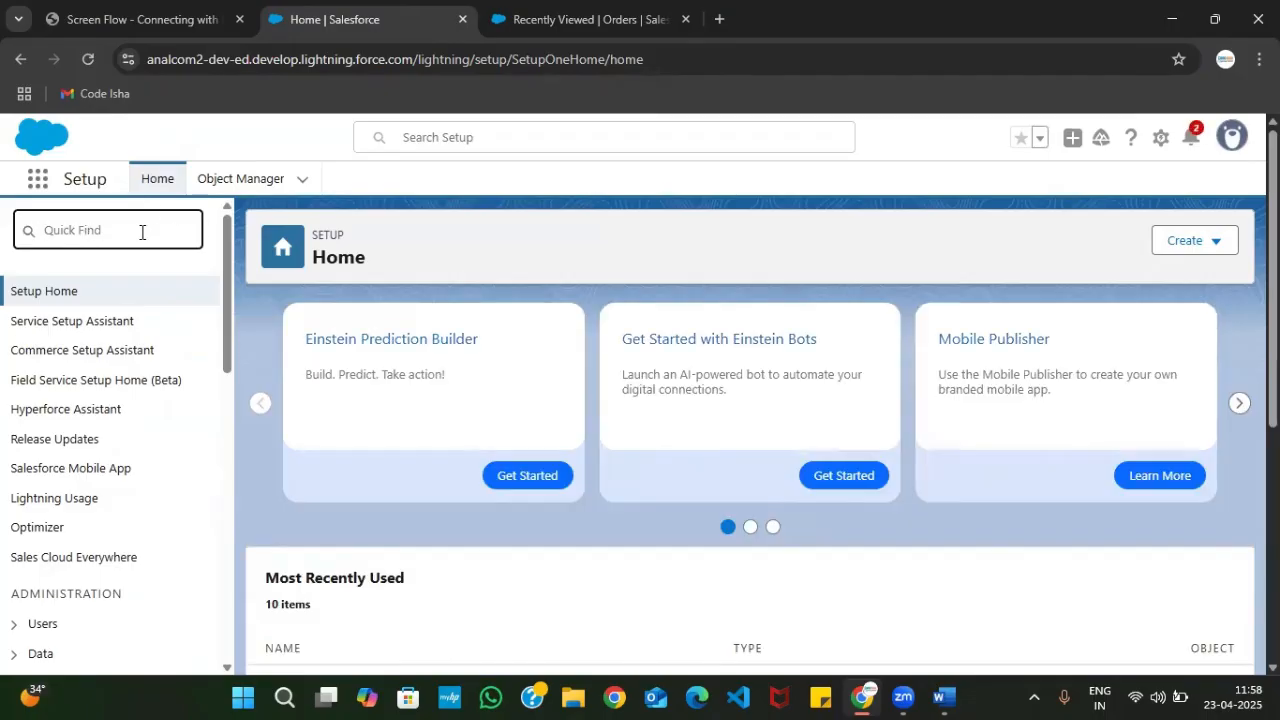
- Search Setup for "Flow", open the Flows page and start a new flow
{"action": "type", "text": "Flow"}
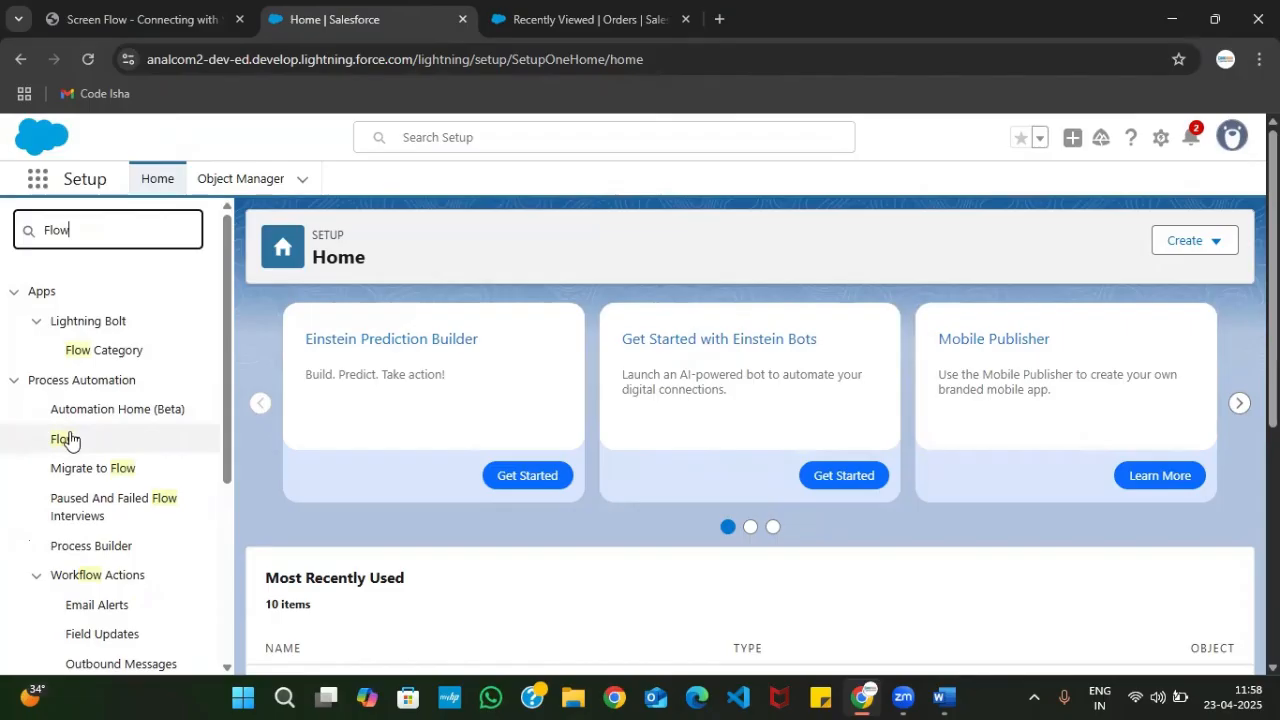
{"action": "left_click", "coordinate": [65, 440]}
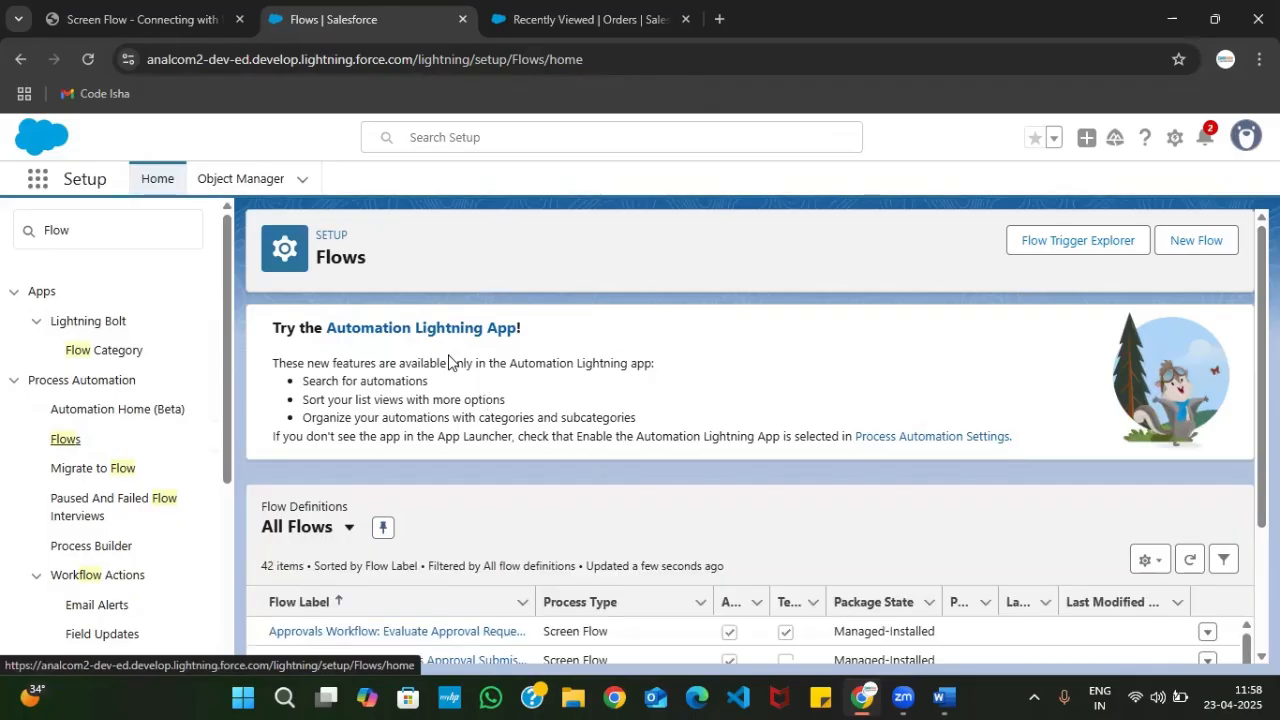
{"action": "scroll", "coordinate": [660, 436], "scroll_direction": "down", "scroll_amount": 1}
{"action": "scroll", "coordinate": [802, 377], "scroll_direction": "up", "scroll_amount": 1}
{"action": "left_click", "coordinate": [1186, 248]}
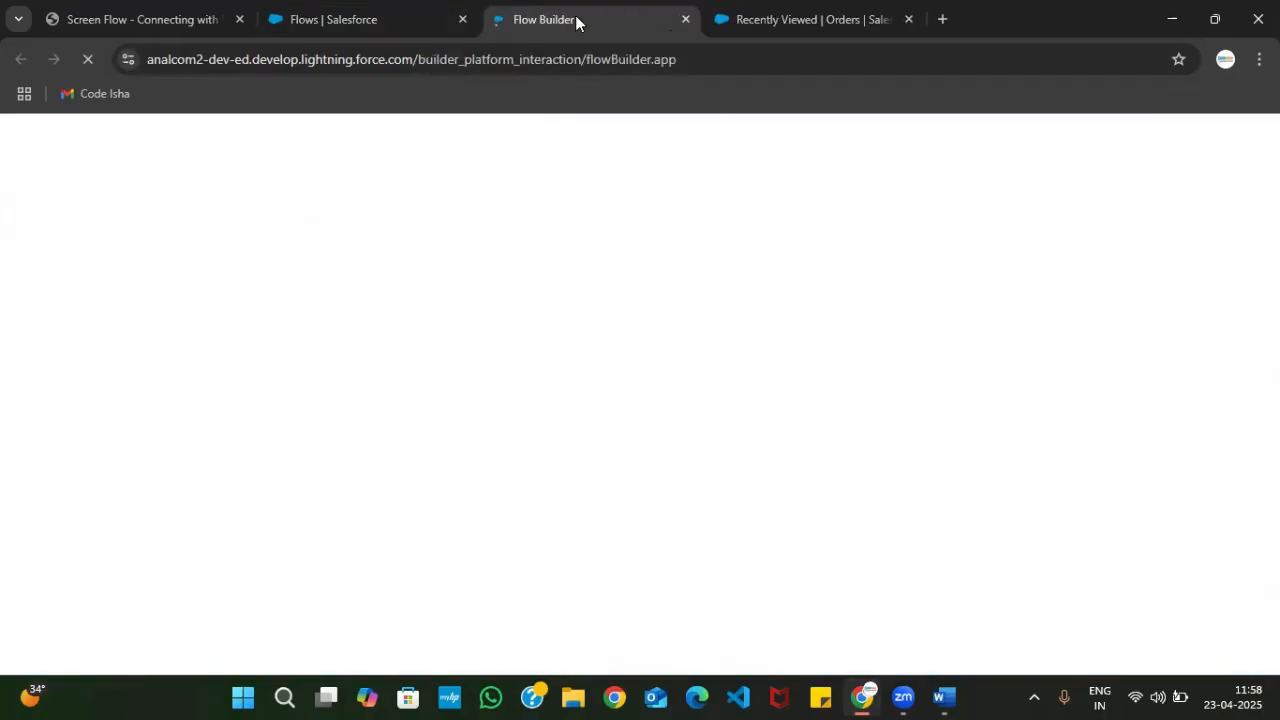
- Place the Flow Builder tab after the PDF and the Orders tab behind it, and create a Screen Flow from scratch
{"action": "left_click_drag", "start_coordinate": [576, 22], "coordinate": [337, 11]}
{"action": "left_click_drag", "start_coordinate": [721, 22], "coordinate": [567, 7]}
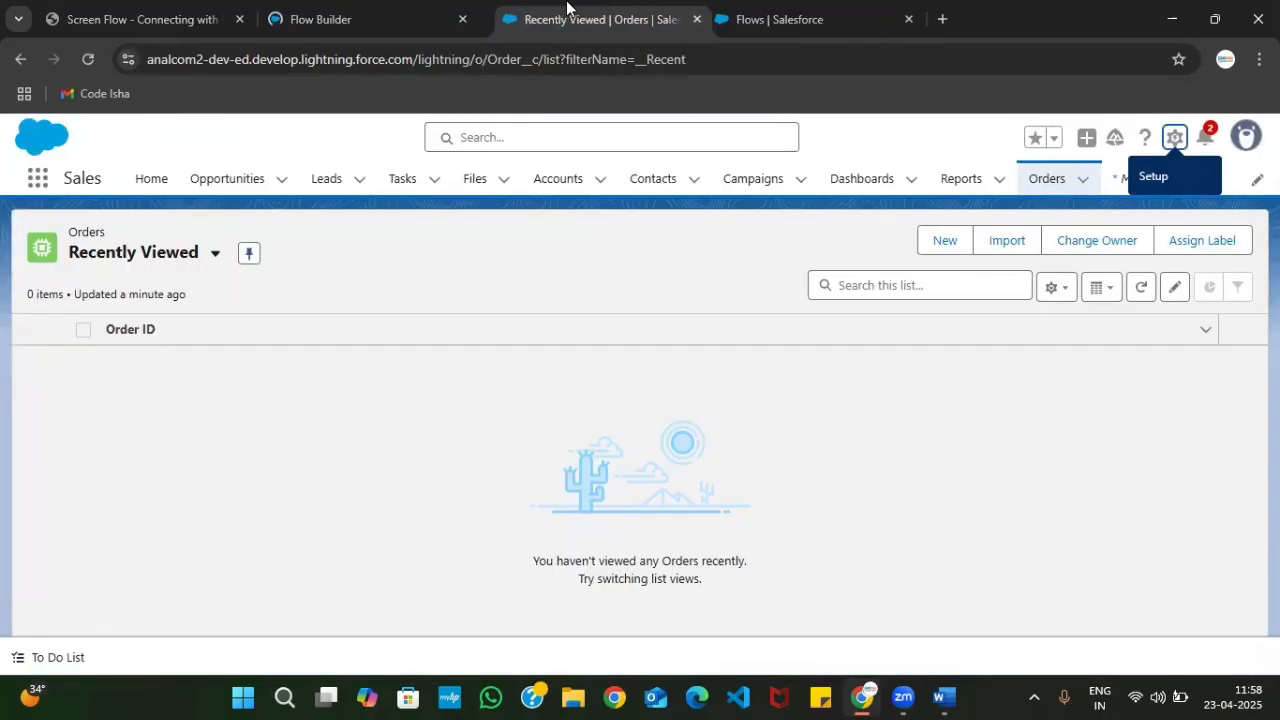
{"action": "left_click", "coordinate": [403, 10]}
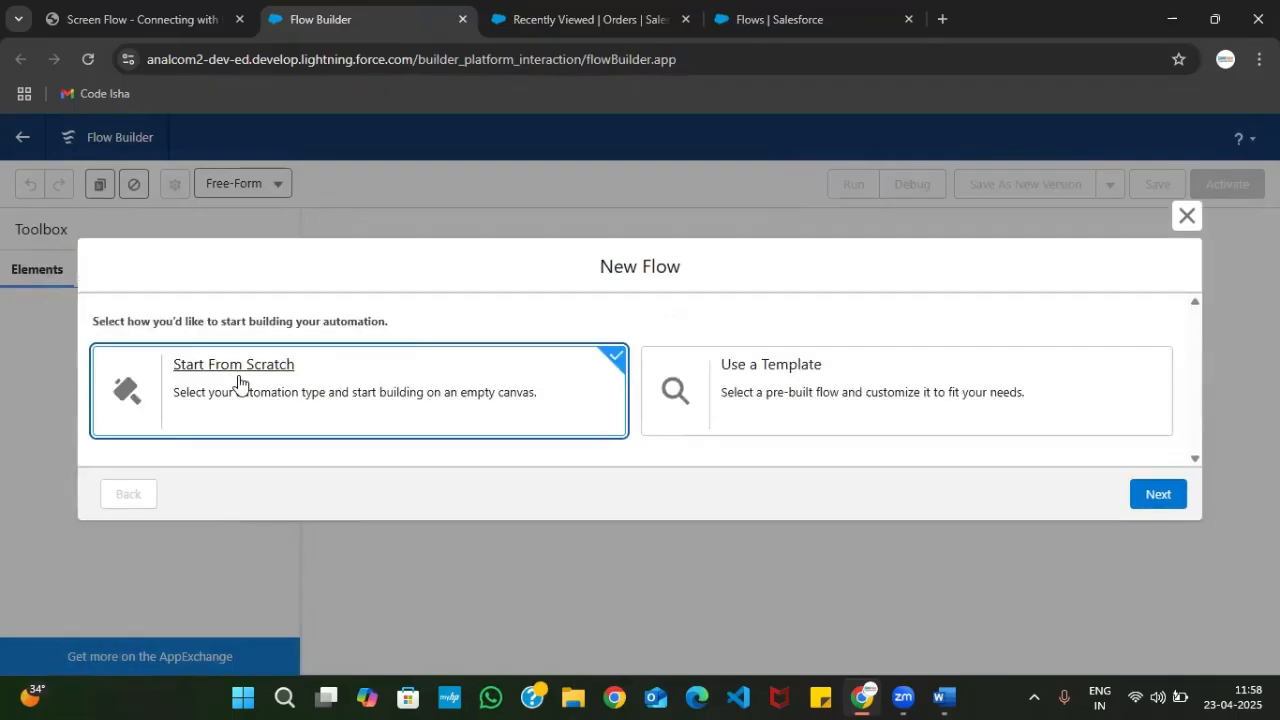
{"action": "left_click", "coordinate": [1158, 495]}
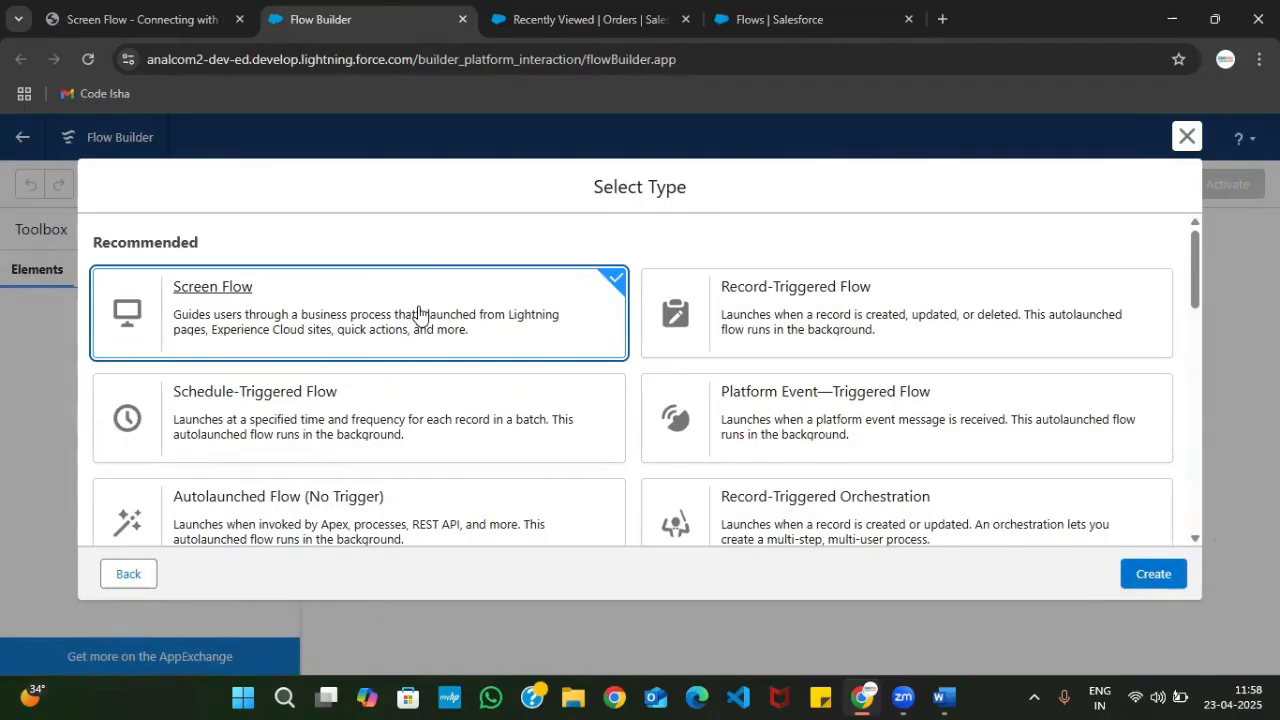
{"action": "left_click", "coordinate": [1153, 578]}
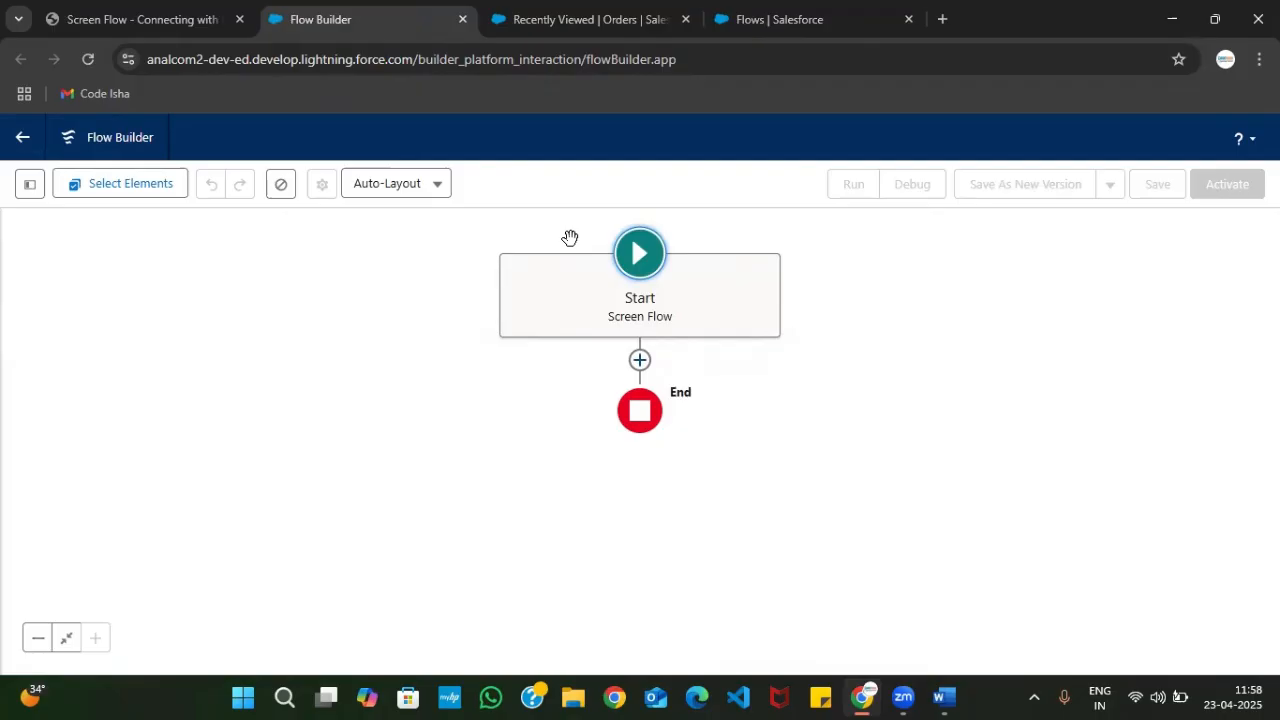
- Consult the Step 1 instructions in the Screen Flow PDF and switch the flow canvas to the Free-Form layout
{"action": "left_click", "coordinate": [109, 12]}
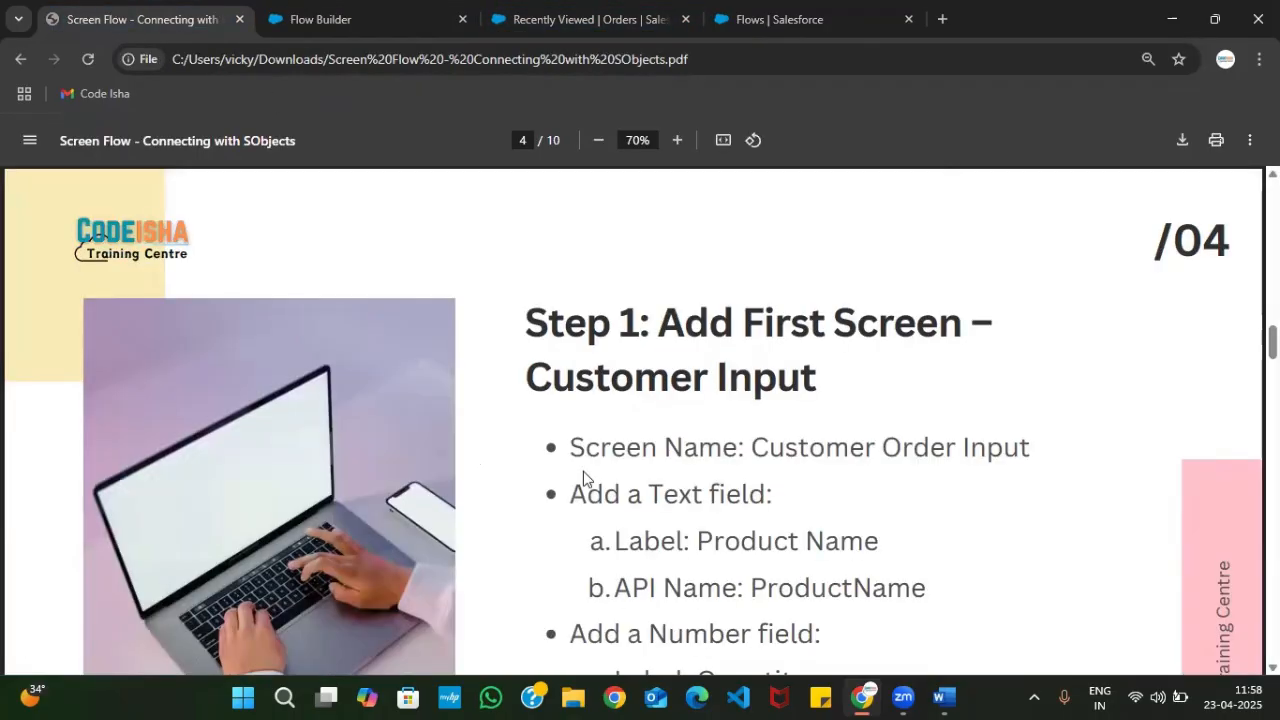
{"action": "scroll", "coordinate": [583, 471], "scroll_direction": "down", "scroll_amount": 2}
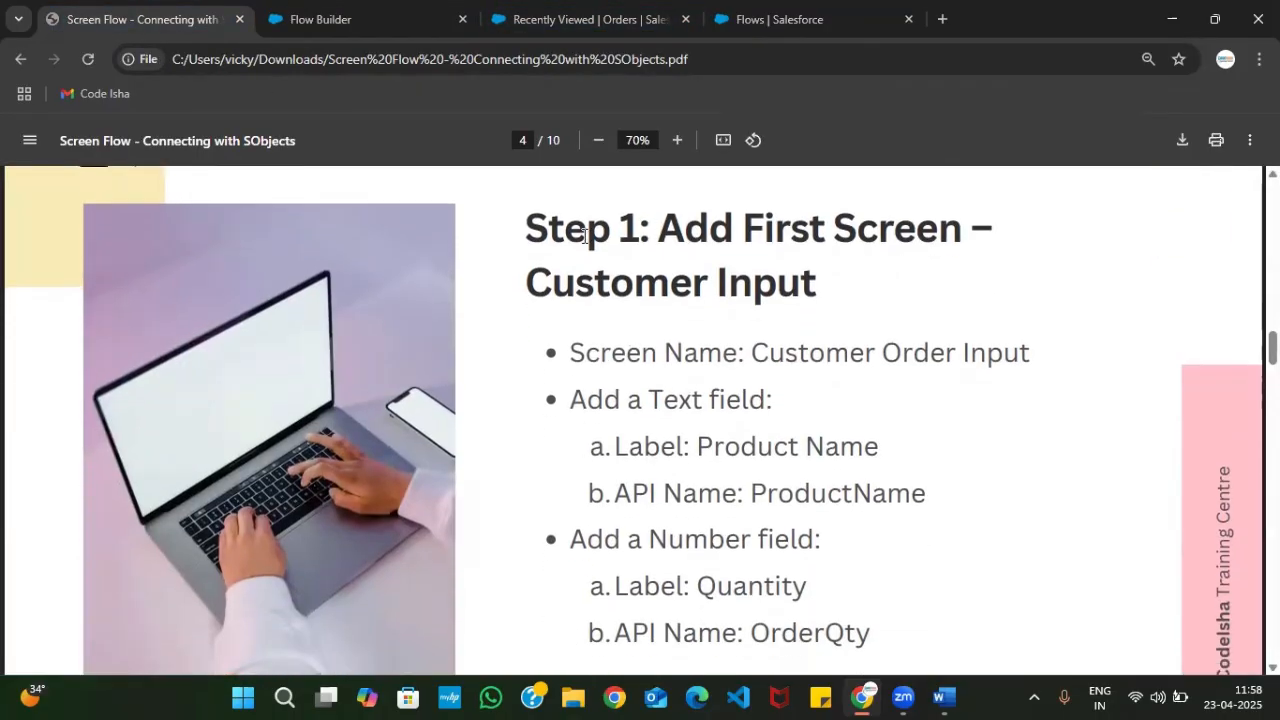
{"action": "left_click", "coordinate": [346, 14]}
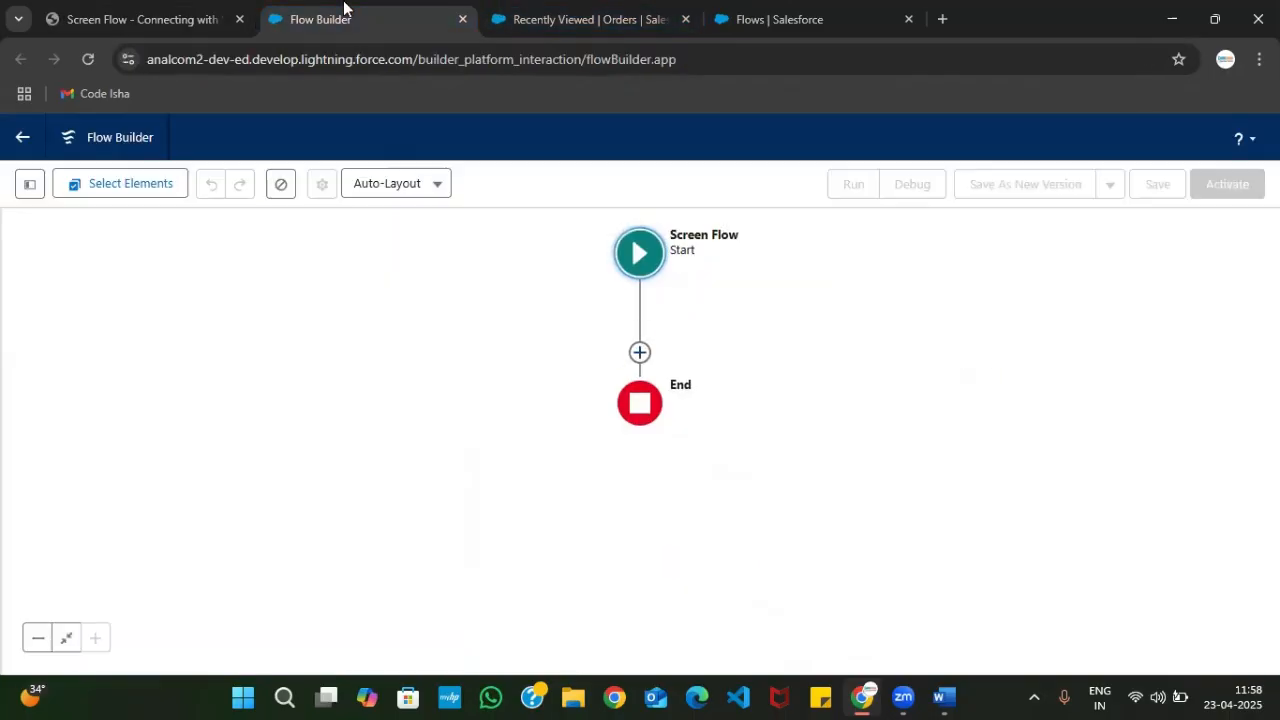
{"action": "left_click", "coordinate": [424, 192]}
{"action": "left_click", "coordinate": [397, 251]}
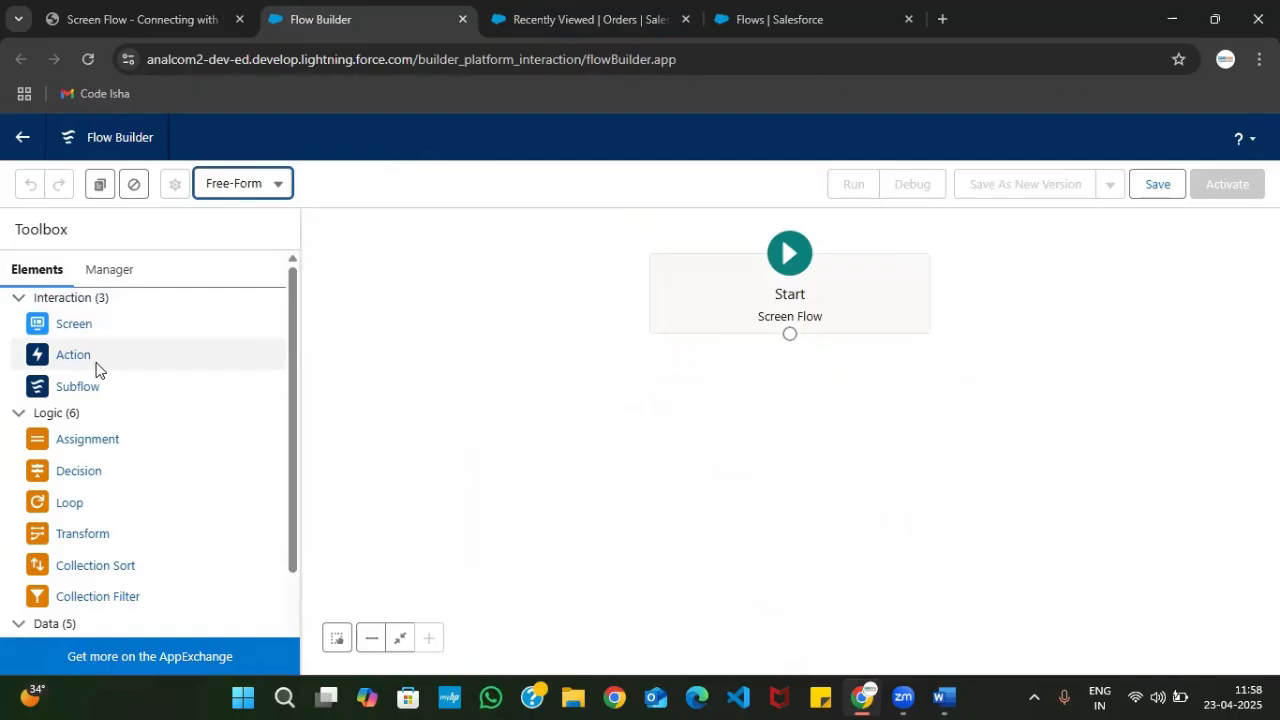
- Add a Screen element to the canvas, labelled Customer Input with the API name Customer_Input
{"action": "left_click_drag", "start_coordinate": [60, 333], "coordinate": [410, 318]}
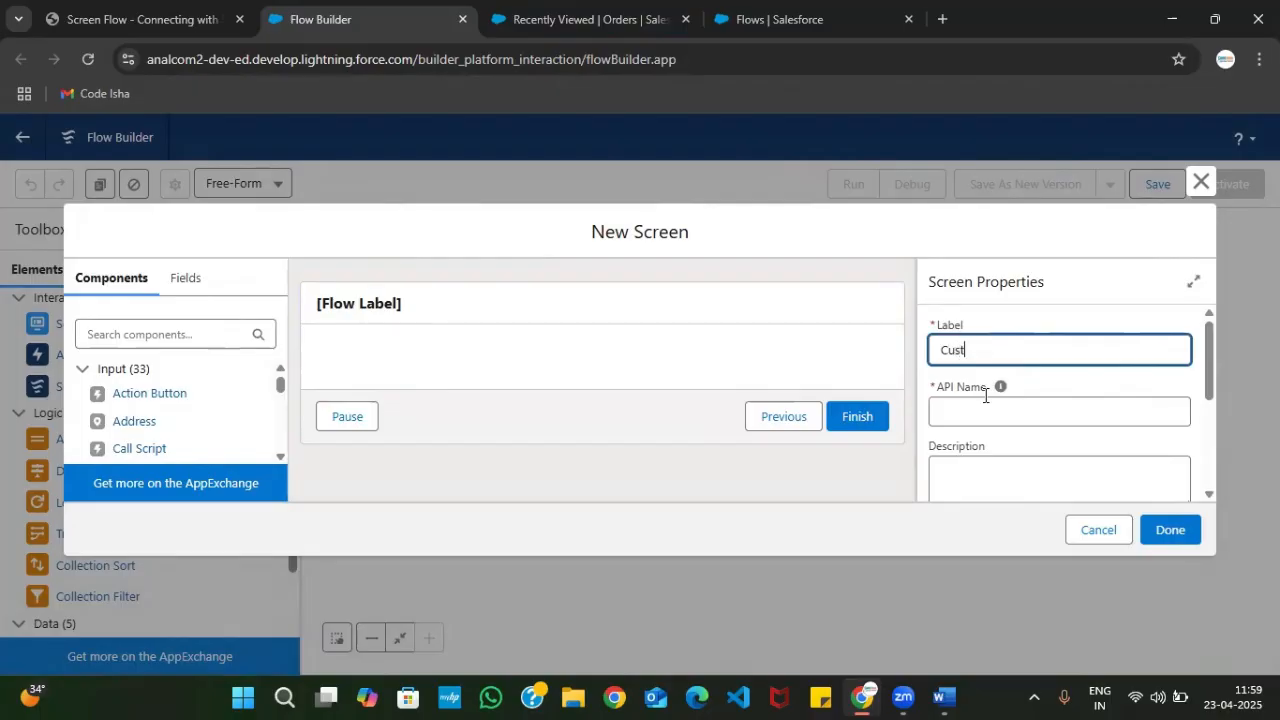
{"action": "type", "text": "omer In"}
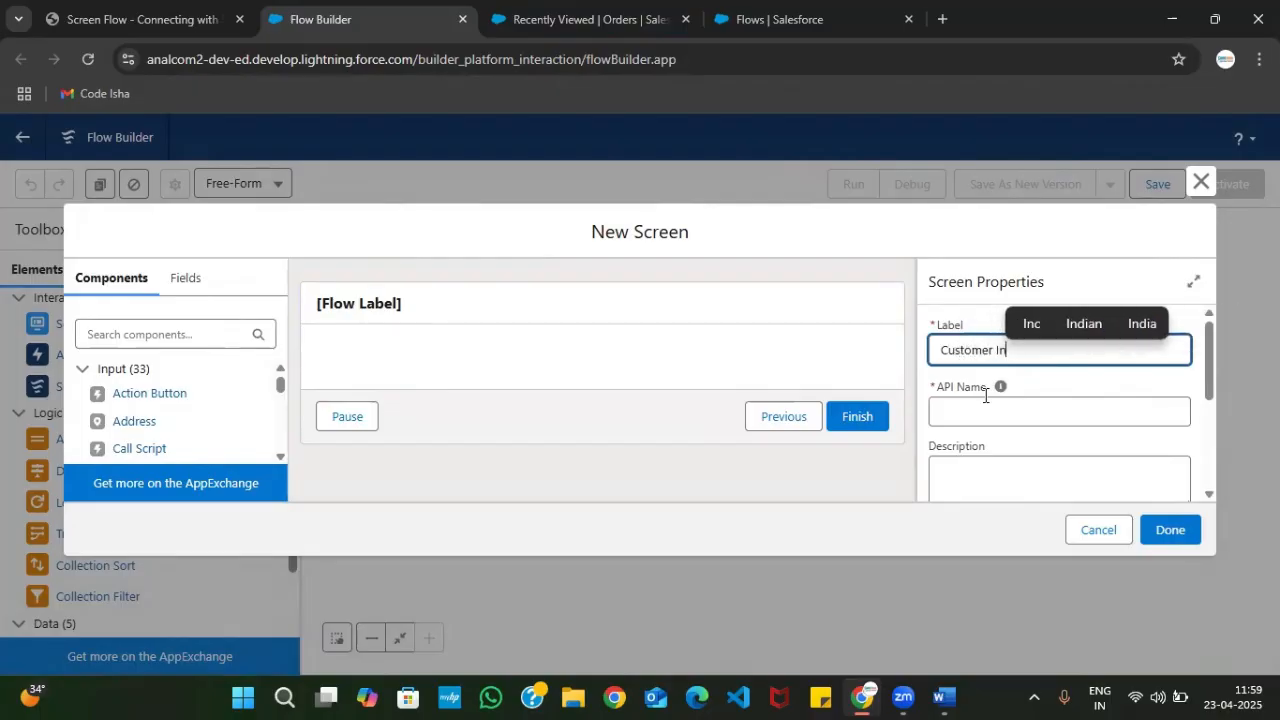
{"action": "type", "text": "put"}
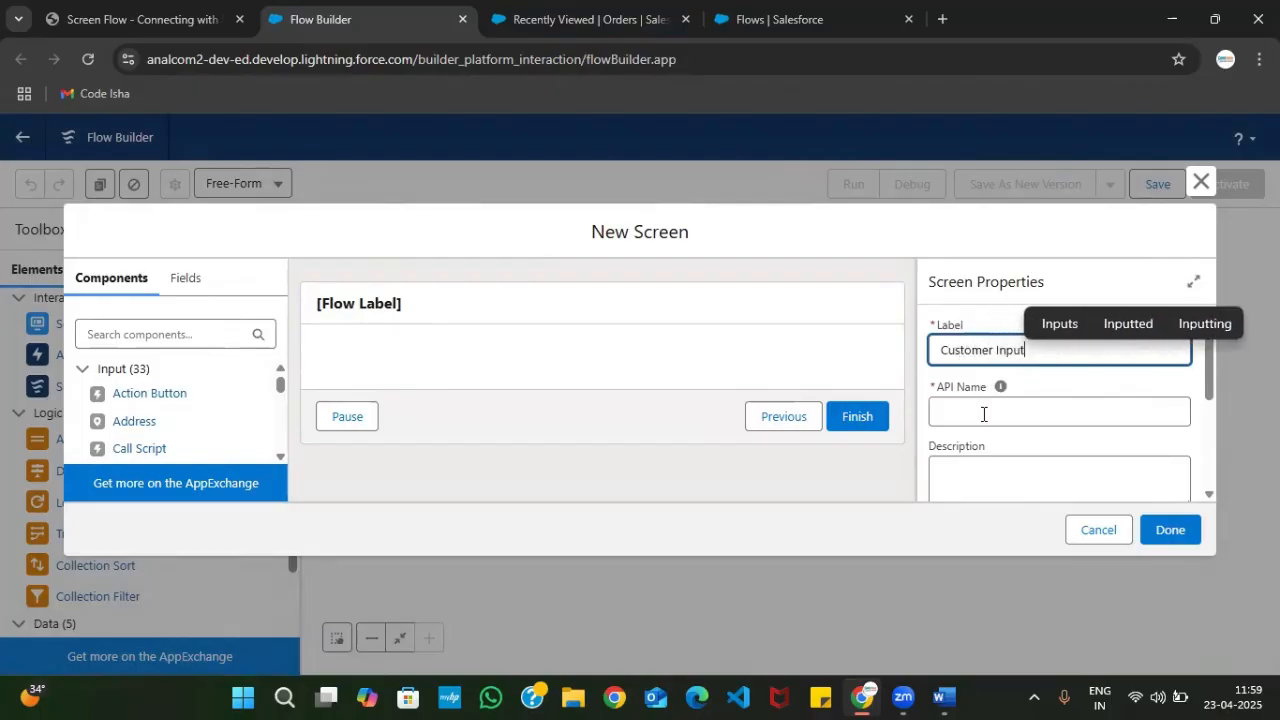
{"action": "left_click", "coordinate": [983, 414]}
{"action": "left_click", "coordinate": [607, 365]}
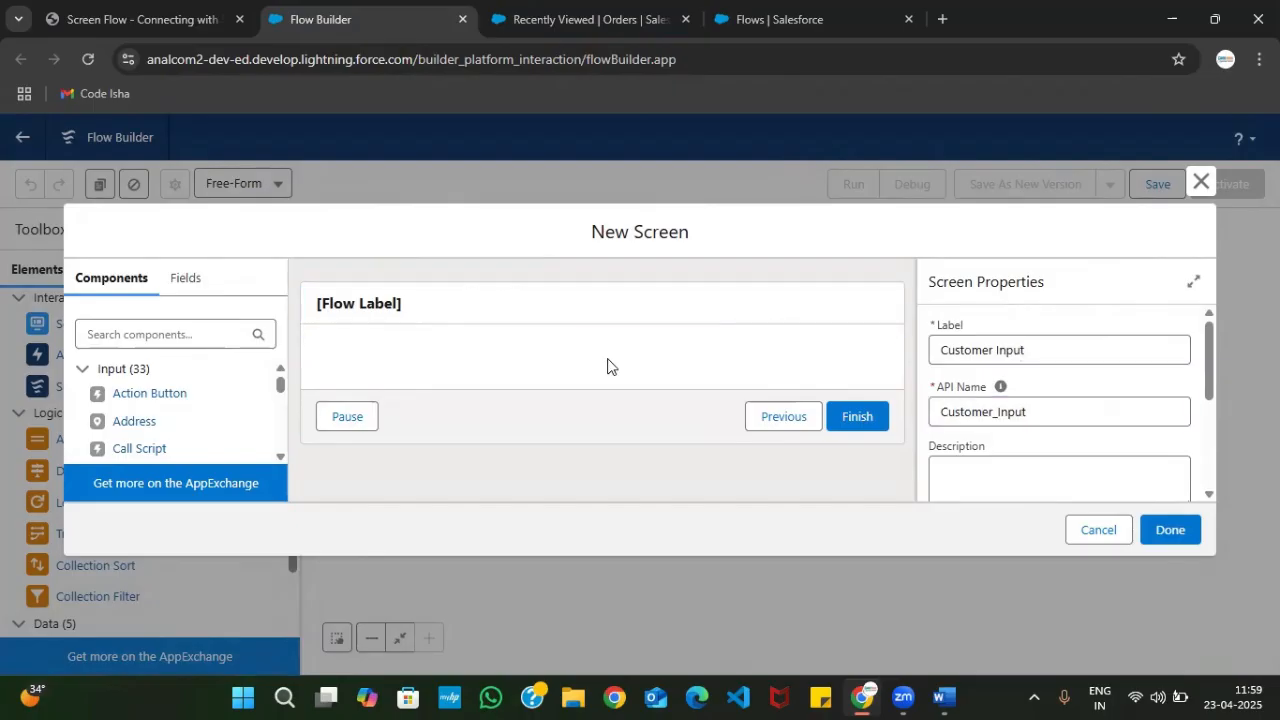
- Check the required fields in the PDF's Step 1 and add a Text component to the new screen
{"action": "left_click", "coordinate": [100, 12]}
{"action": "scroll", "coordinate": [686, 510], "scroll_direction": "down", "scroll_amount": 1}
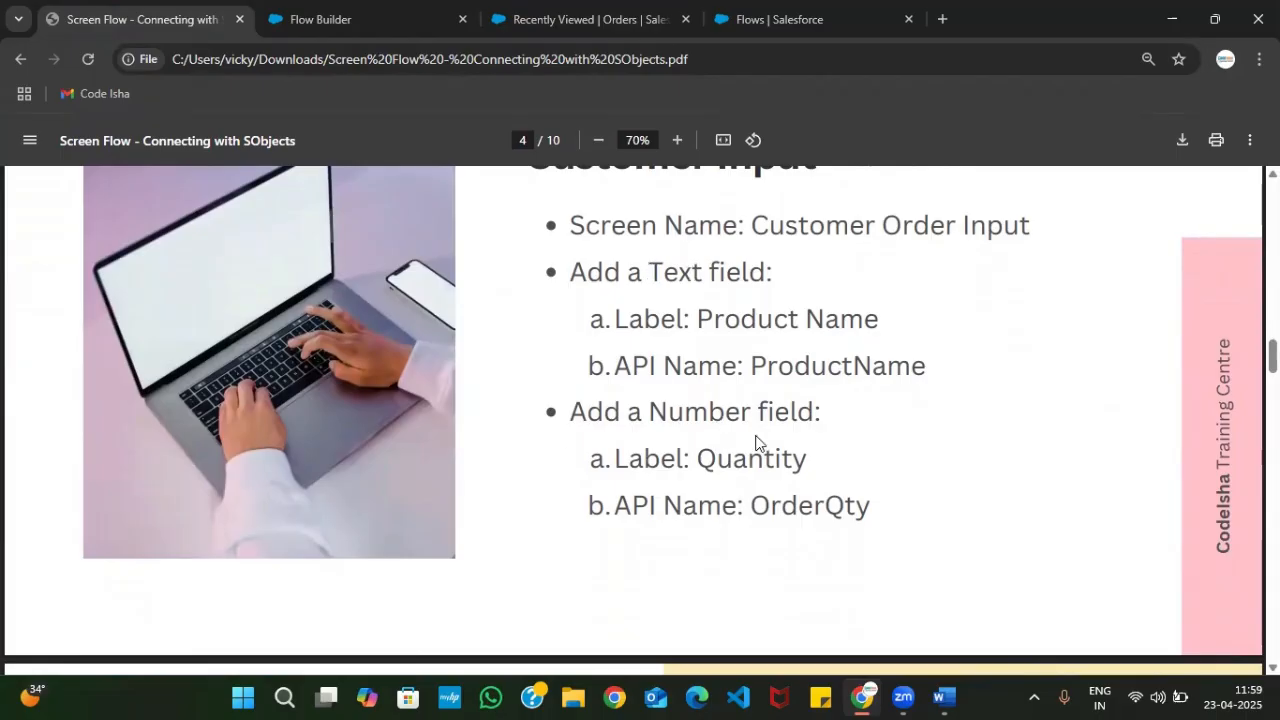
{"action": "left_click", "coordinate": [283, 18]}
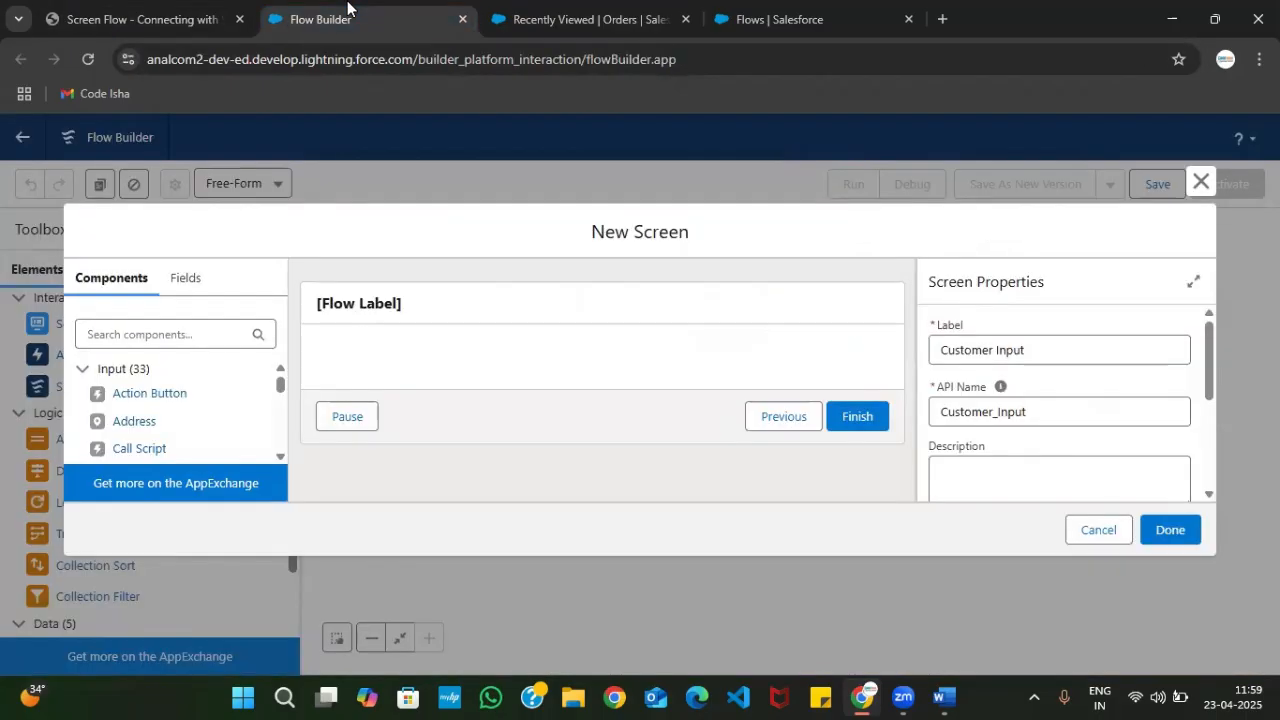
{"action": "left_click", "coordinate": [141, 333]}
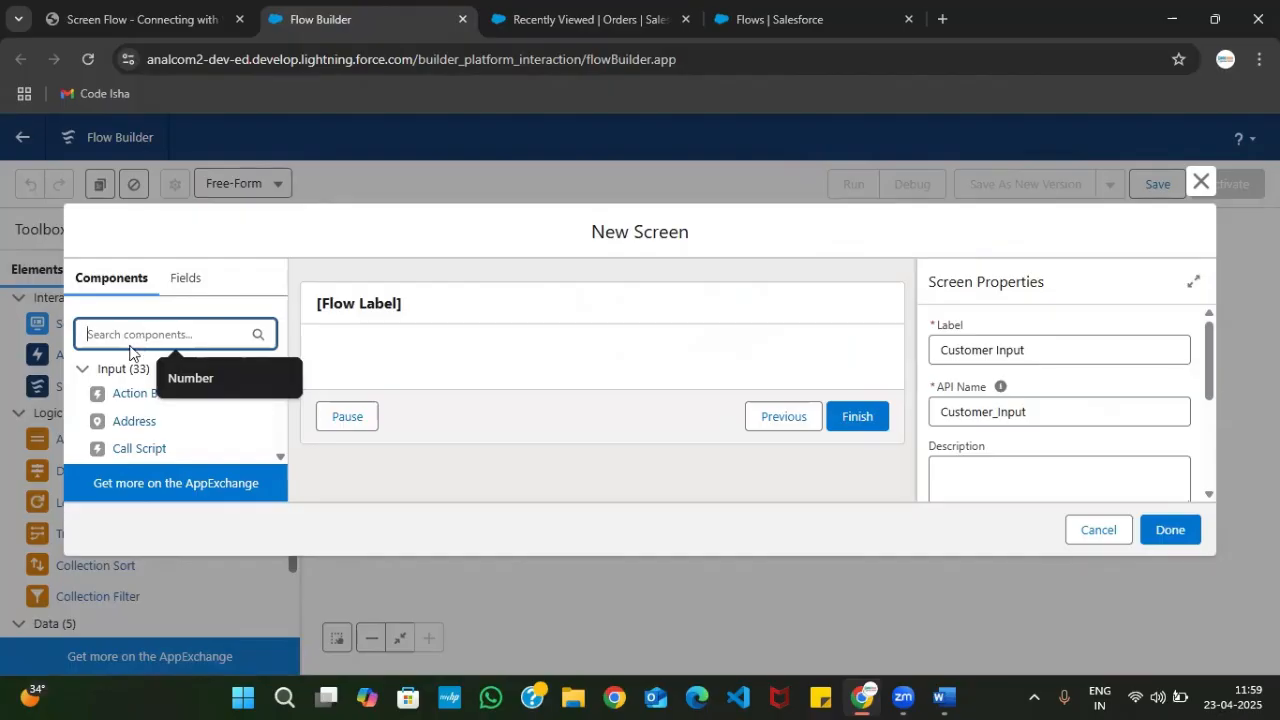
{"action": "type", "text": "Text"}
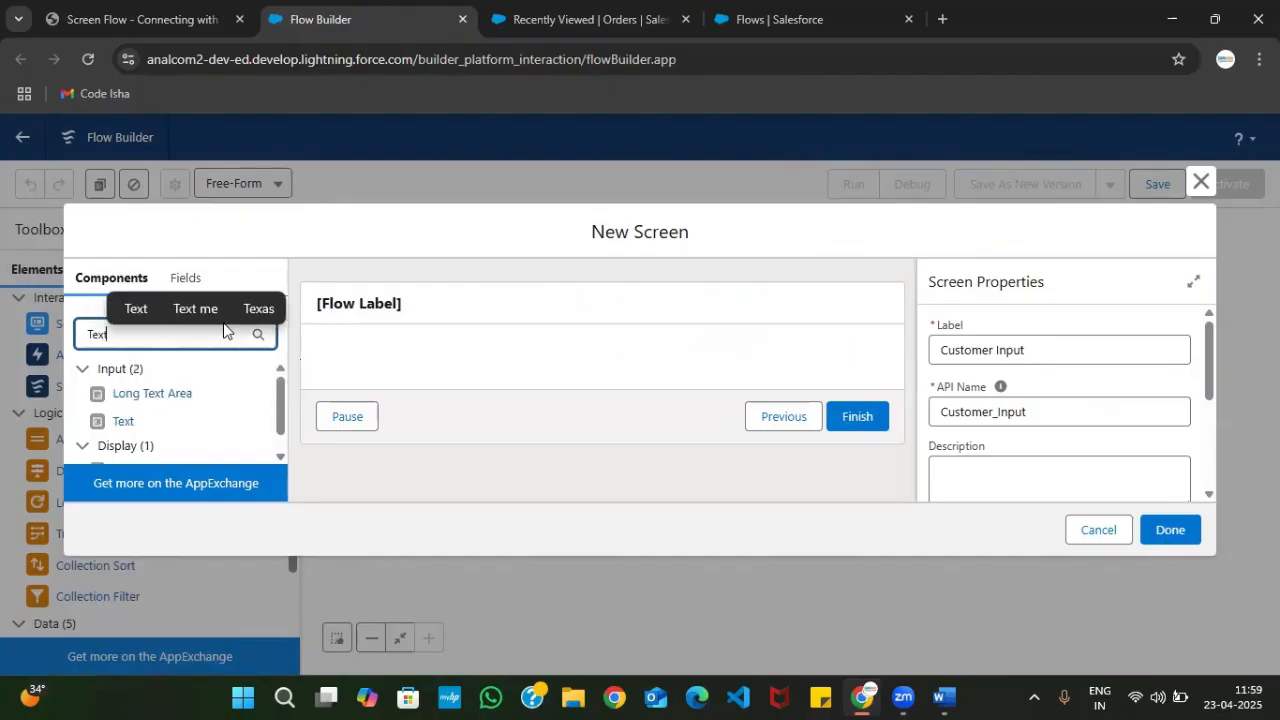
{"action": "left_click", "coordinate": [115, 424]}
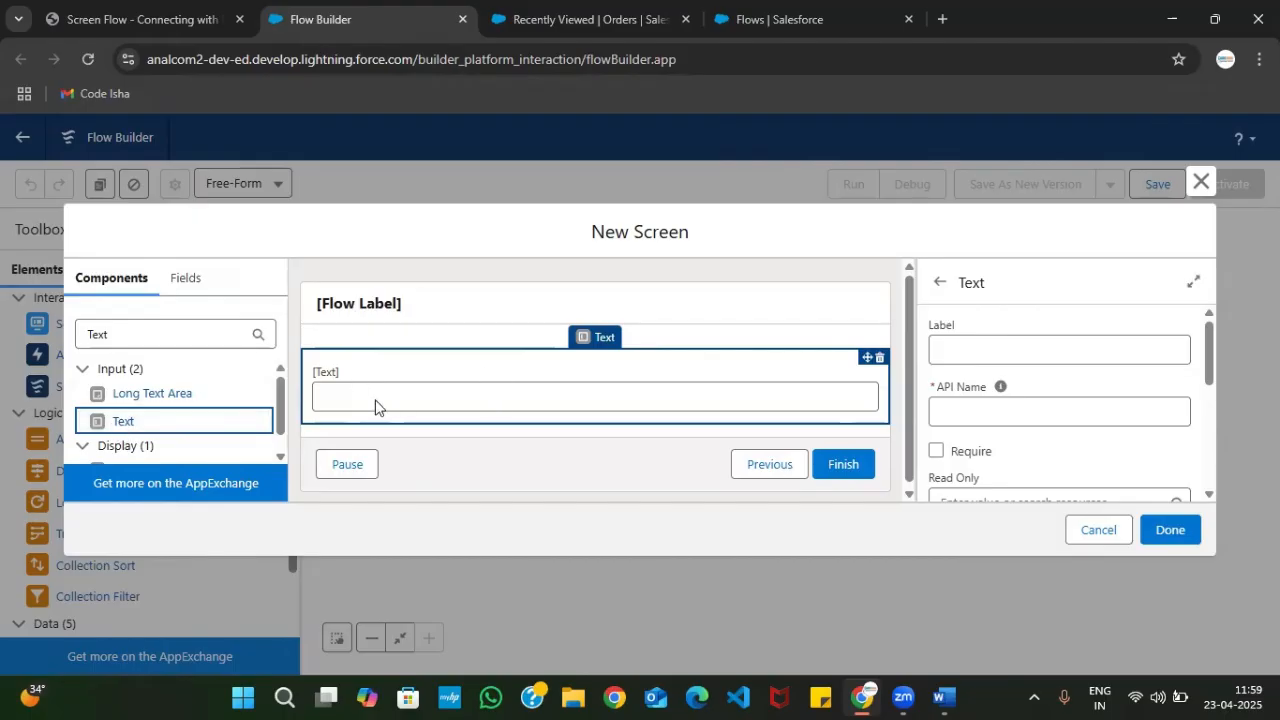
- Label the Text component Order Name, with the API name Order_Name
{"action": "left_click", "coordinate": [153, 338]}
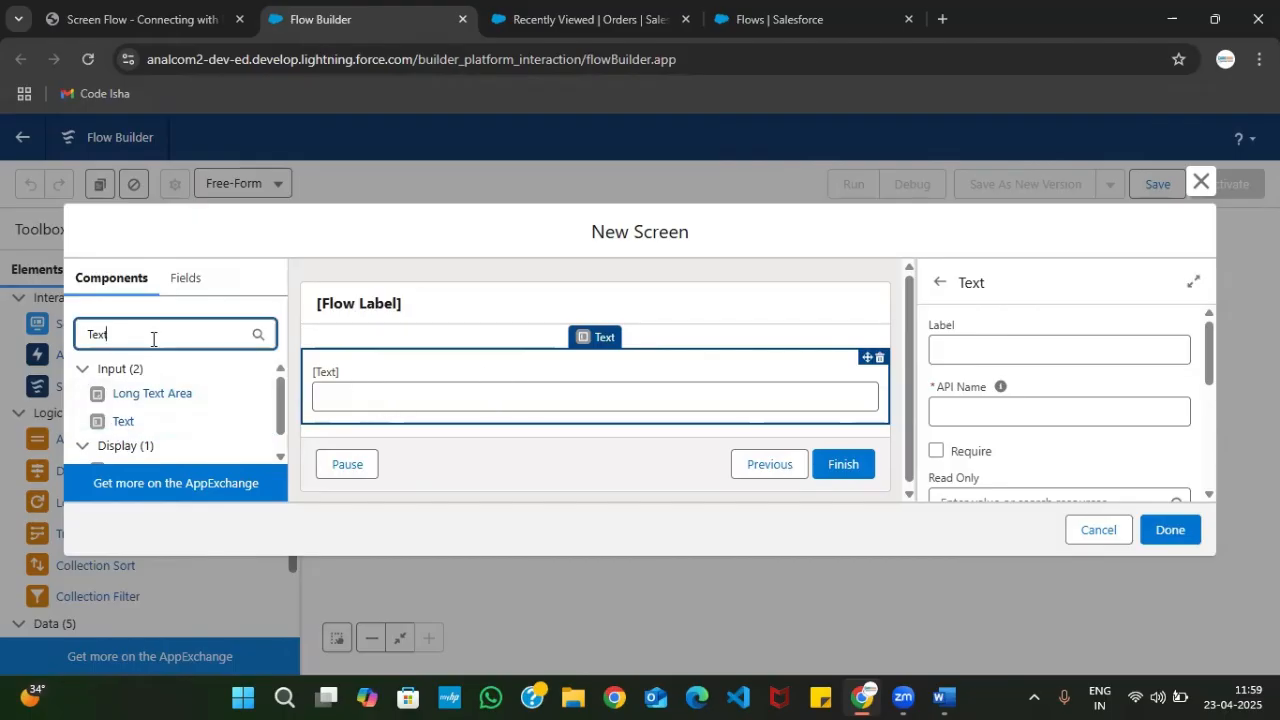
{"action": "left_click", "coordinate": [960, 348]}
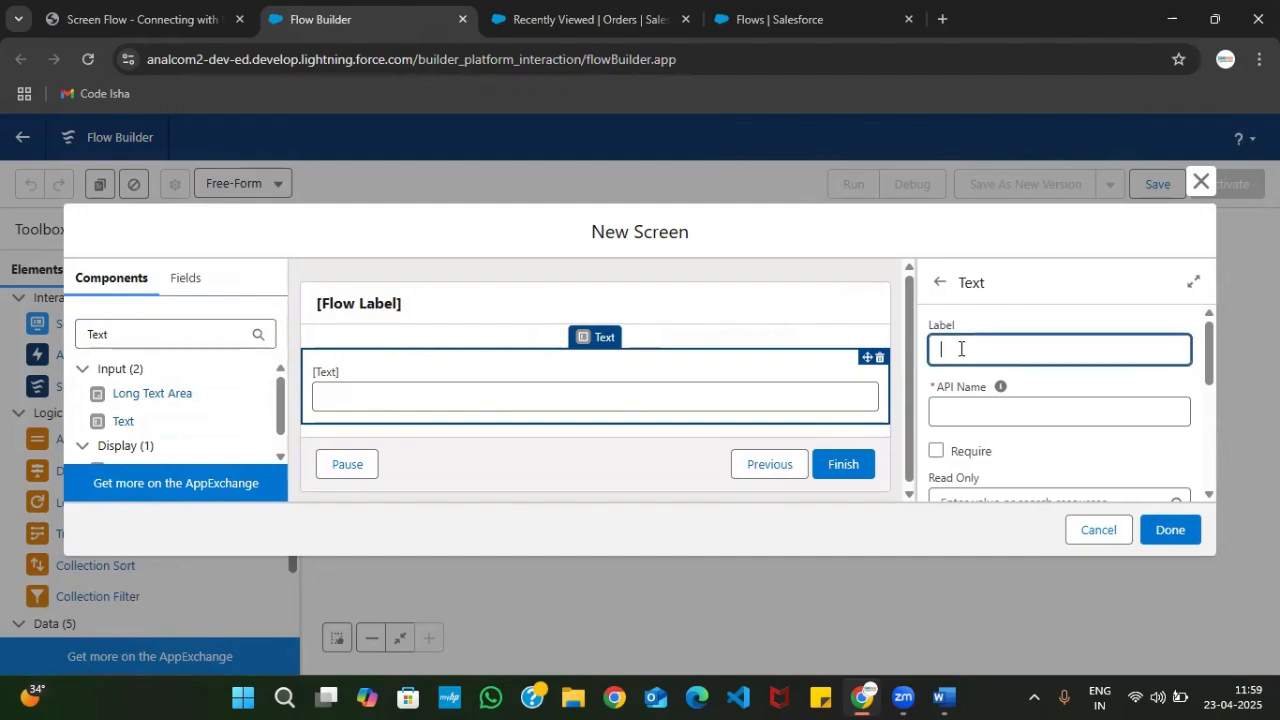
{"action": "type", "text": "Order Name"}
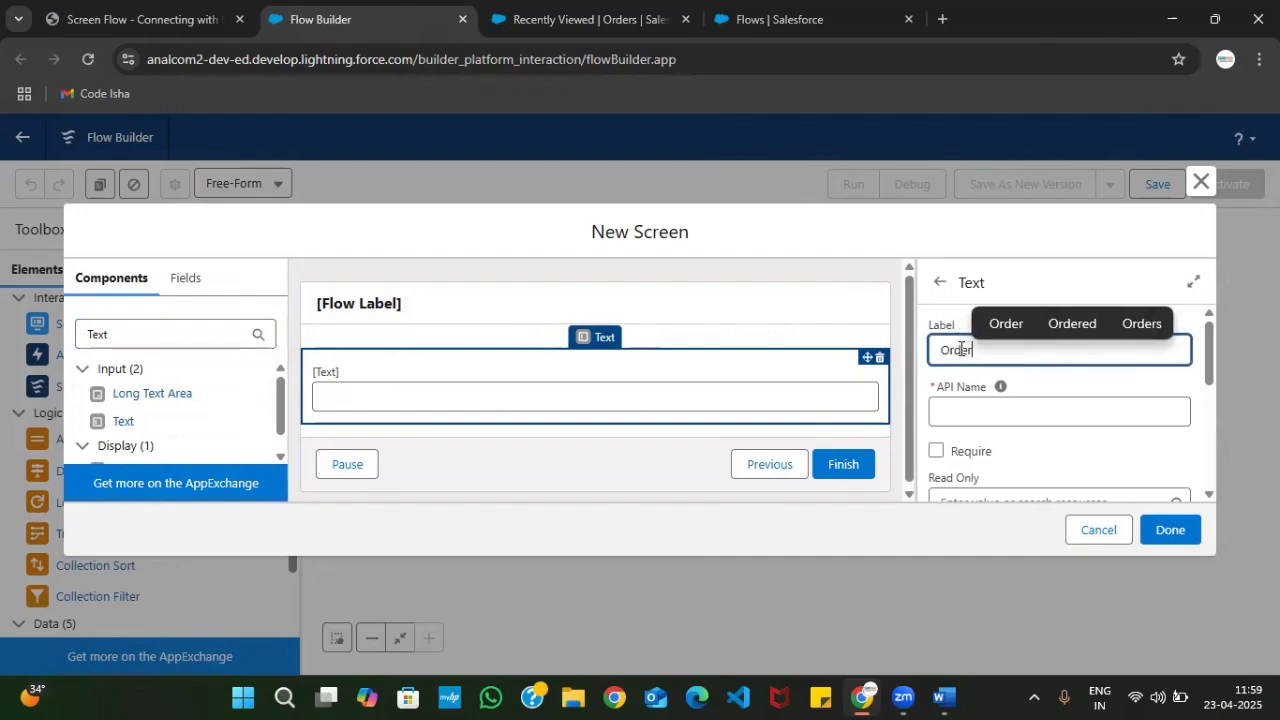
{"action": "left_click", "coordinate": [980, 411]}
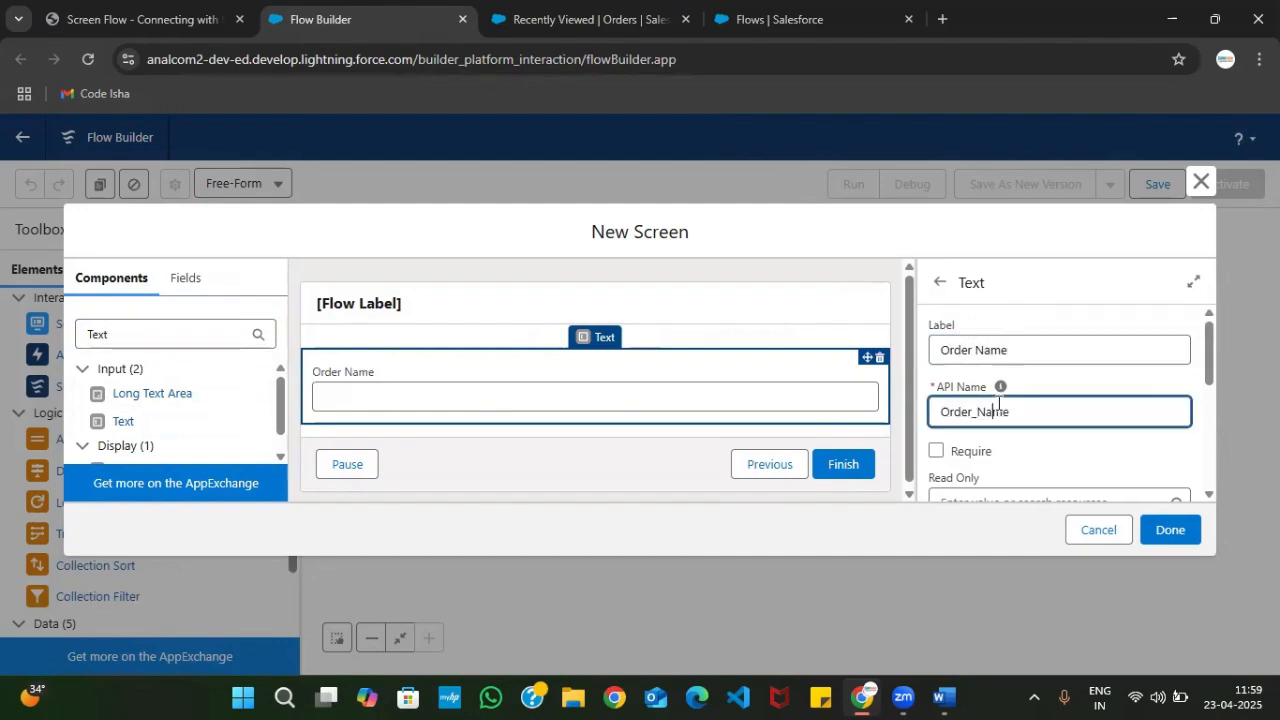
{"action": "scroll", "coordinate": [1006, 414], "scroll_direction": "down", "scroll_amount": 1}
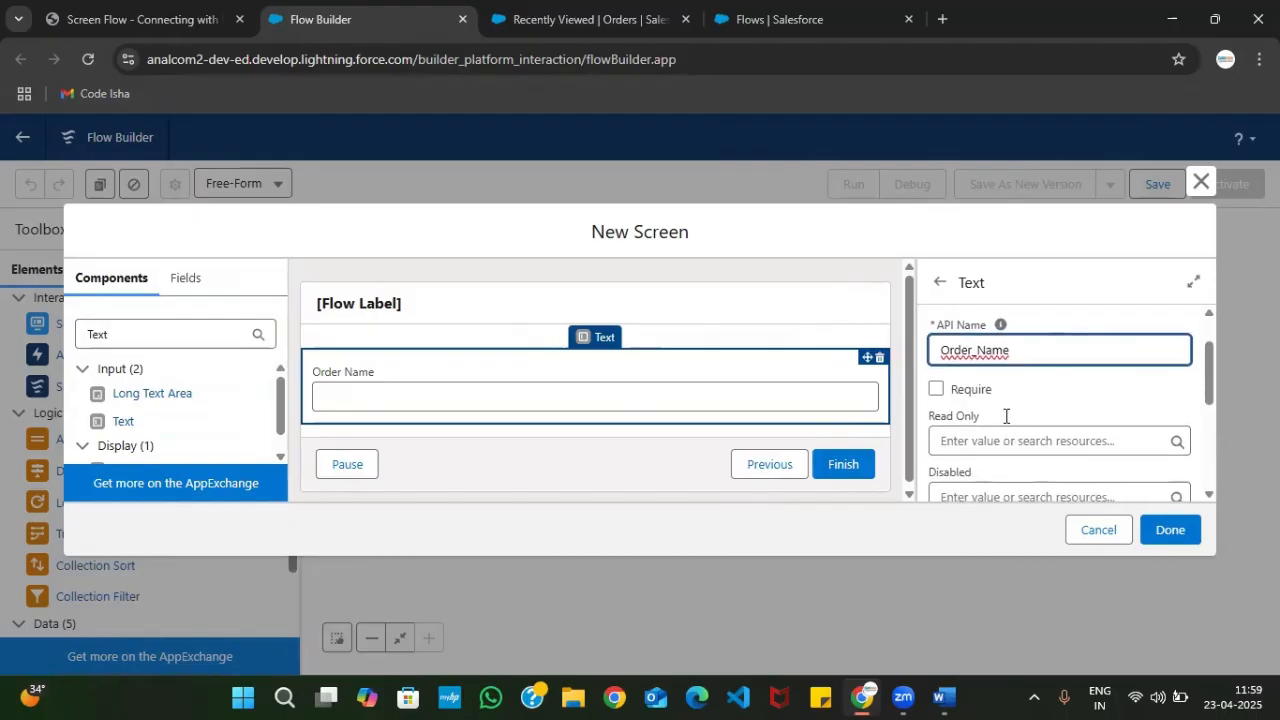
- Add a Number component below Order Name on the screen, labelled Quantity with the API name Quantity
{"action": "double_click", "coordinate": [155, 337]}
{"action": "key", "text": "BackSpace"}
{"action": "type", "text": "Number"}
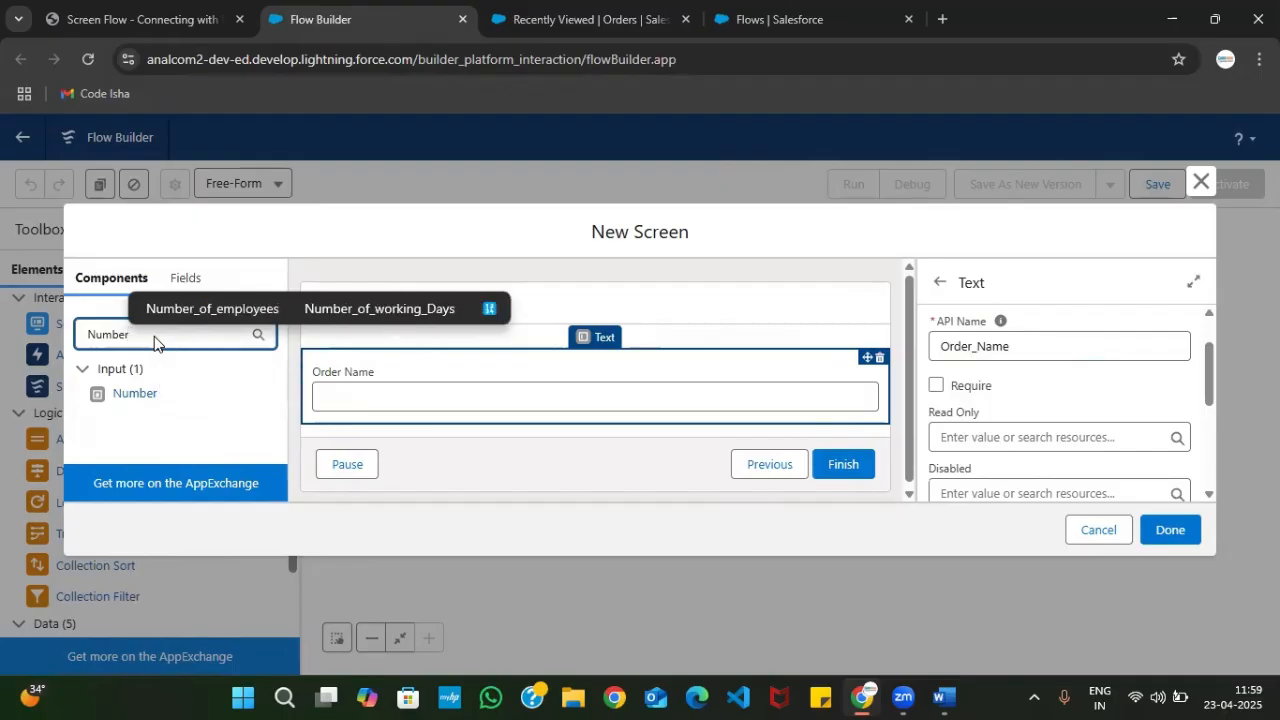
{"action": "left_click", "coordinate": [123, 398]}
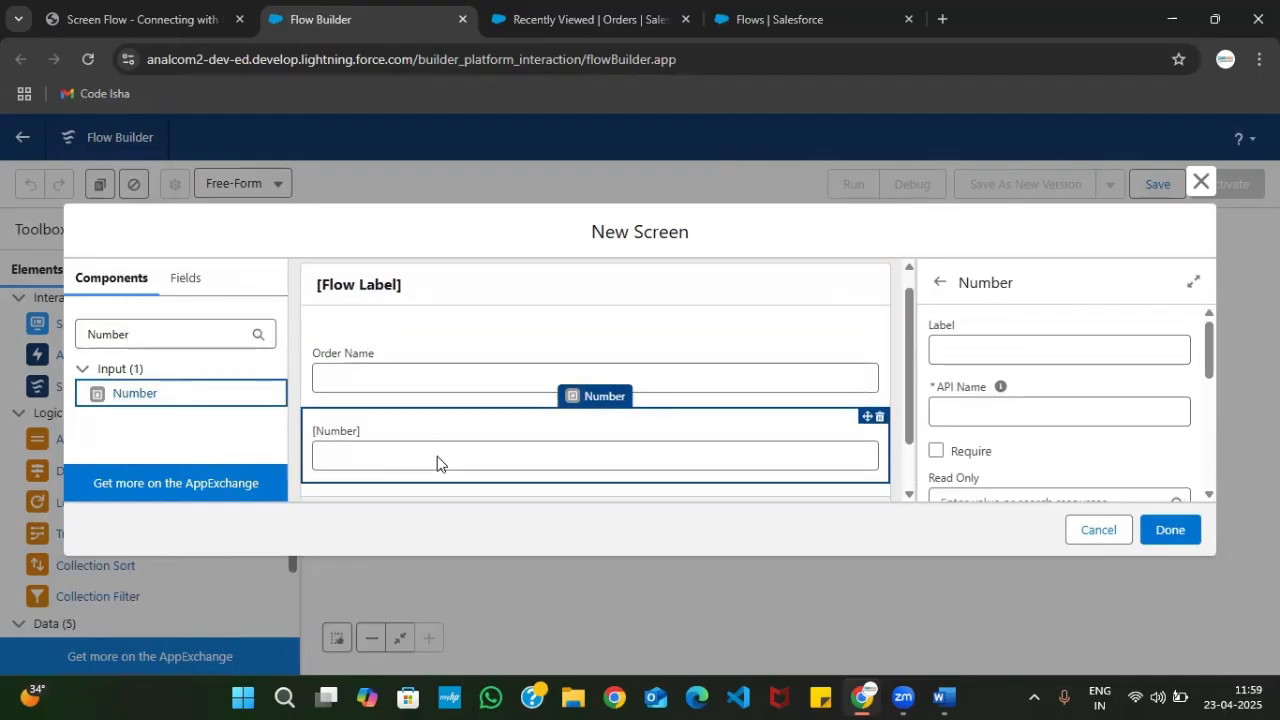
{"action": "scroll", "coordinate": [491, 423], "scroll_direction": "down", "scroll_amount": 1}
{"action": "left_click", "coordinate": [991, 348]}
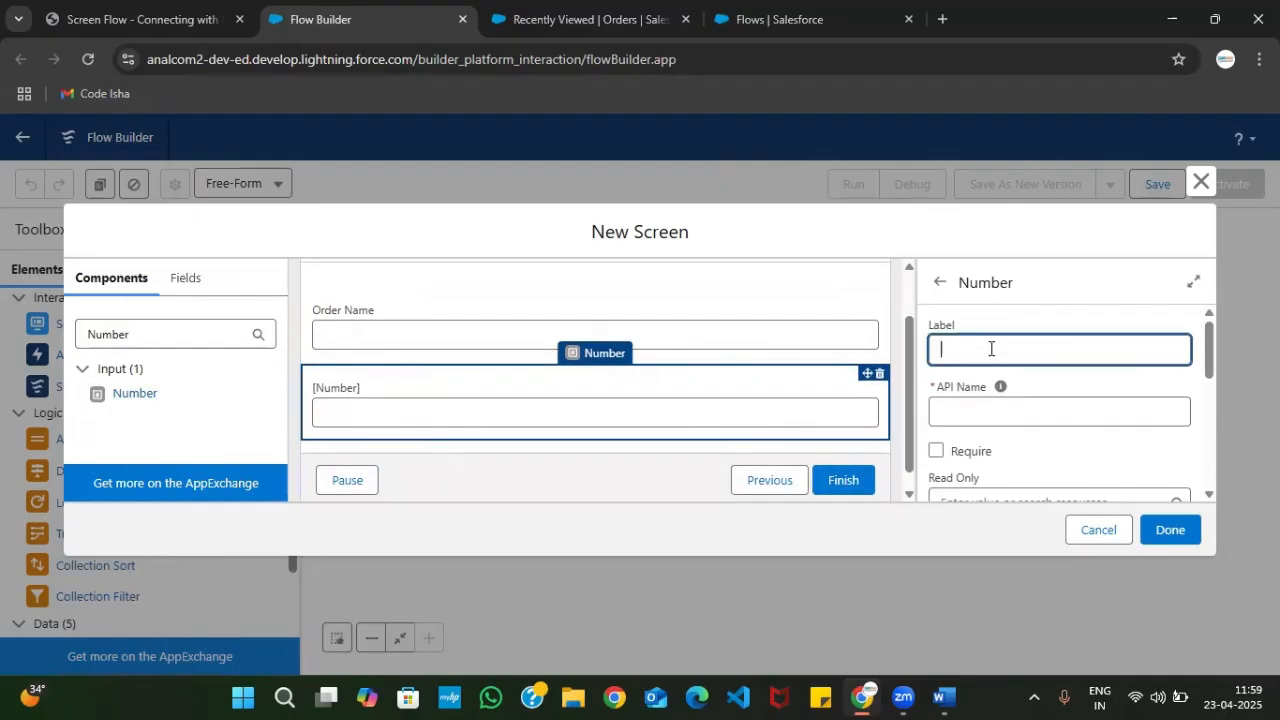
{"action": "type", "text": "Quantity"}
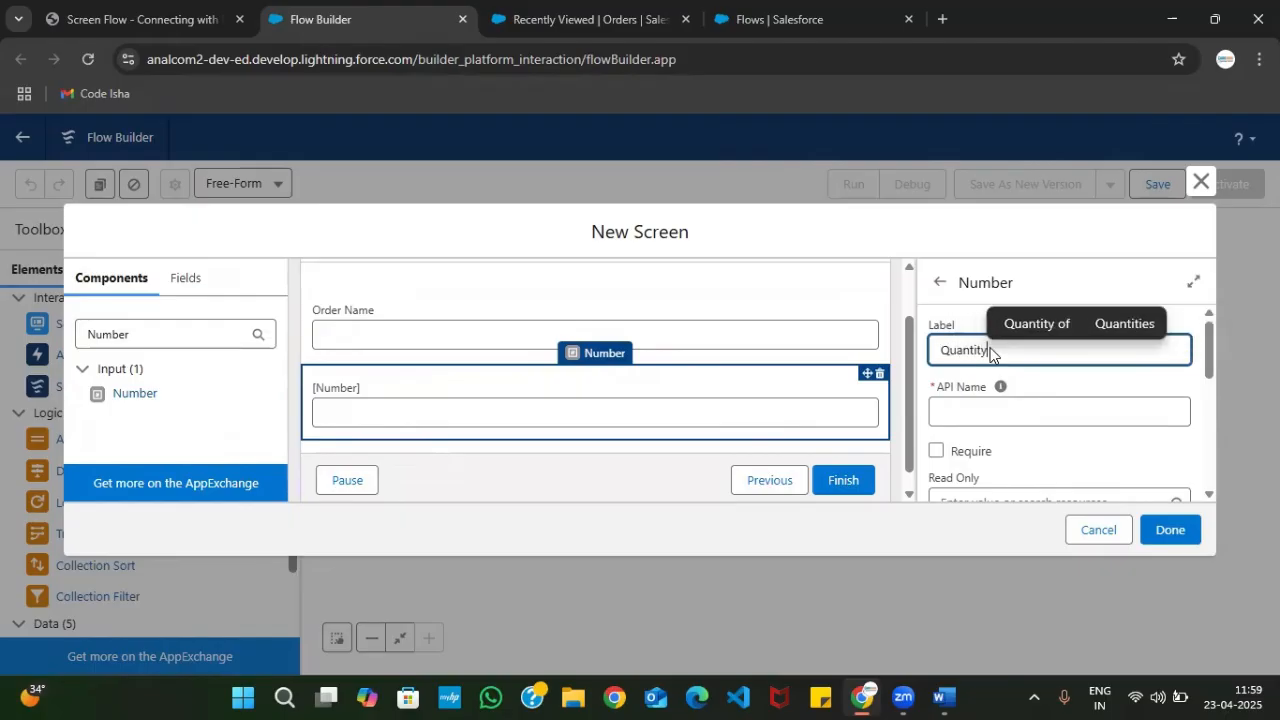
{"action": "left_click", "coordinate": [963, 405]}
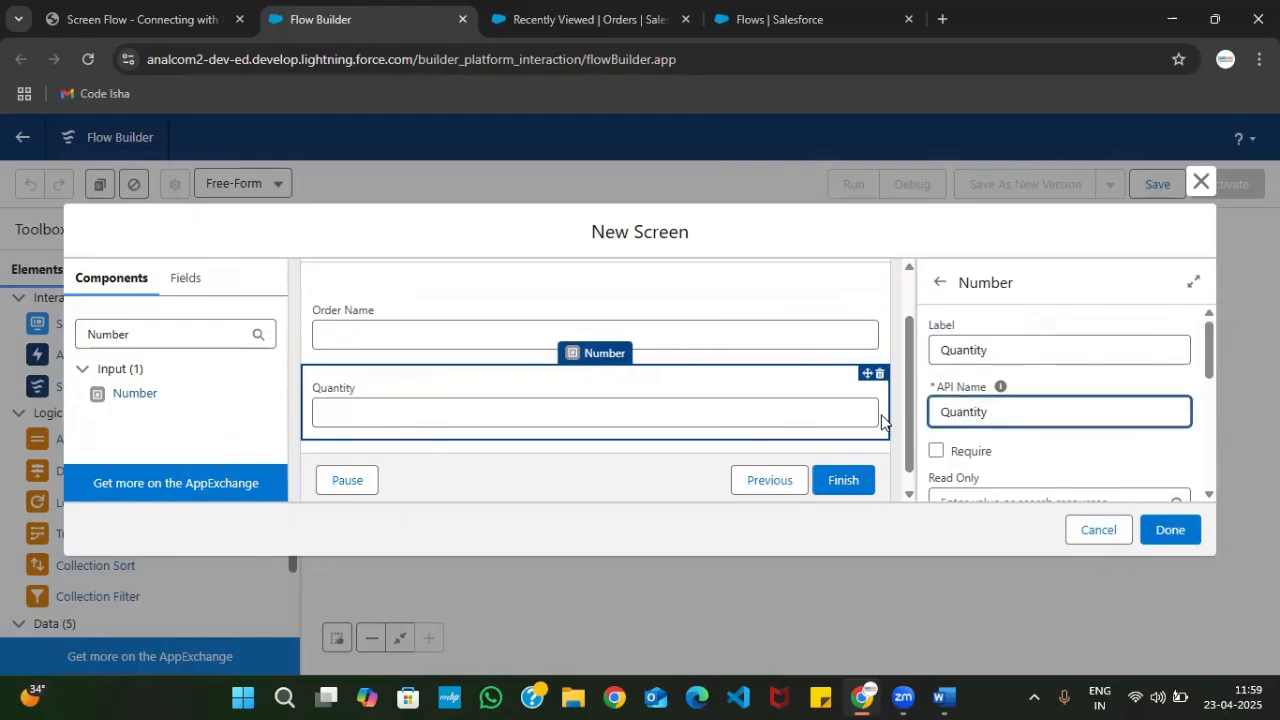
- Check the Number field details in the PDF's Step 1 and finish the Customer Input screen
{"action": "scroll", "coordinate": [937, 400], "scroll_direction": "down", "scroll_amount": 1}
{"action": "left_click", "coordinate": [137, 18]}
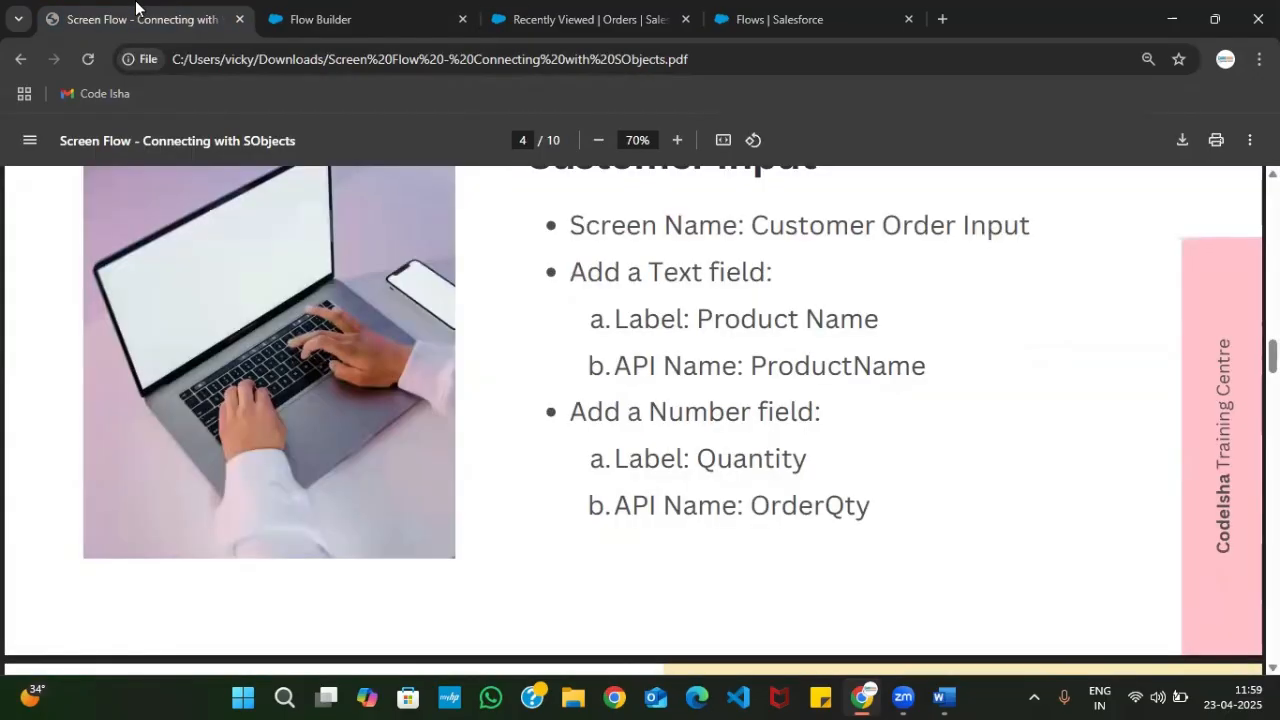
{"action": "scroll", "coordinate": [706, 391], "scroll_direction": "down", "scroll_amount": 1}
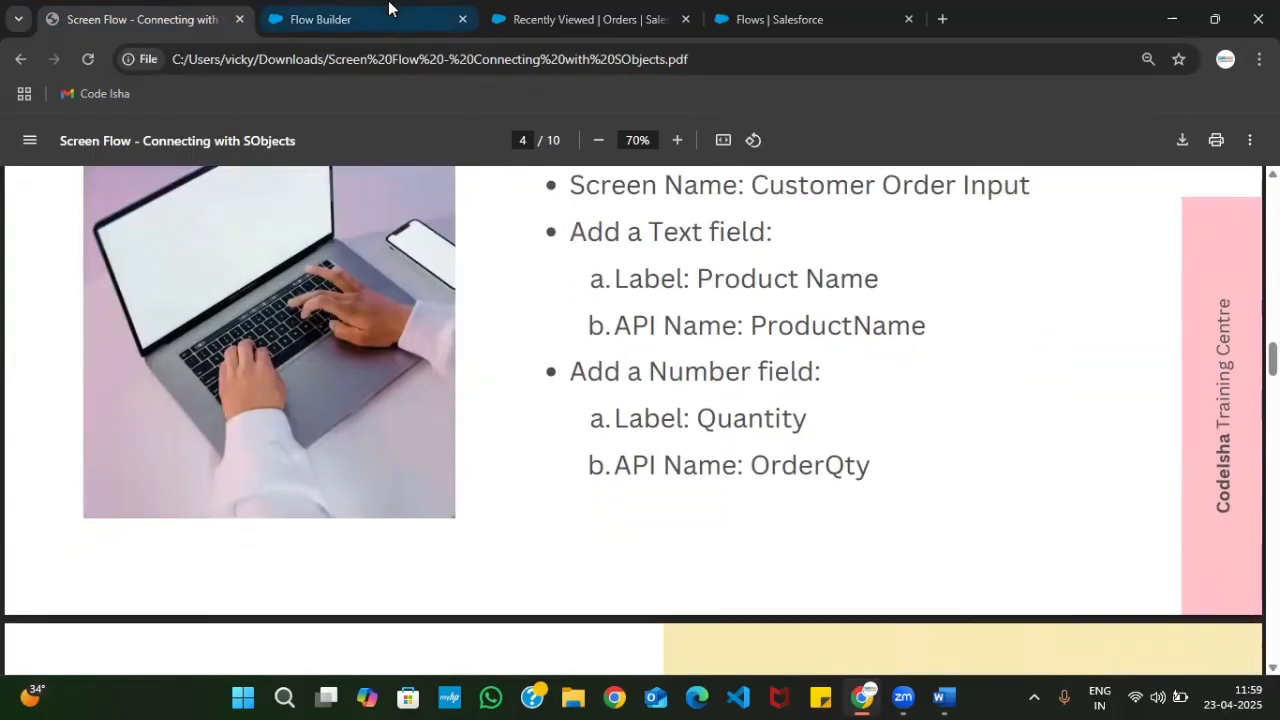
{"action": "left_click", "coordinate": [389, 9]}
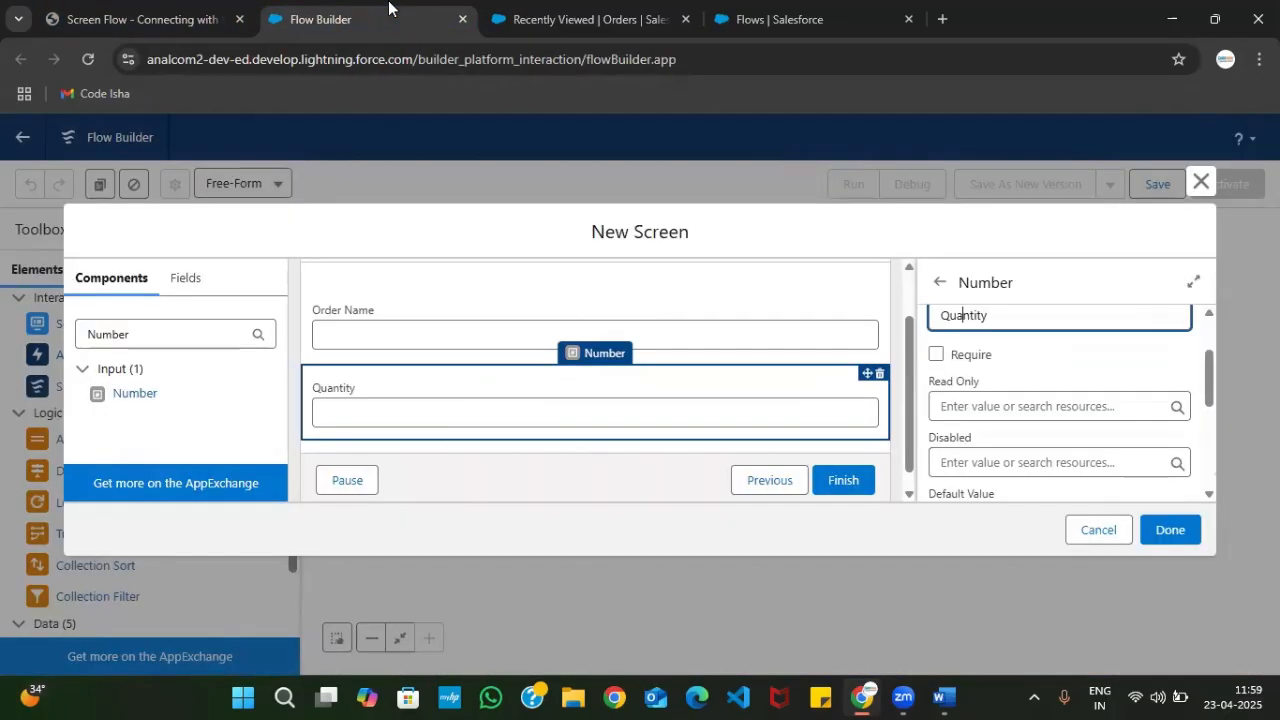
{"action": "left_click", "coordinate": [1172, 532]}
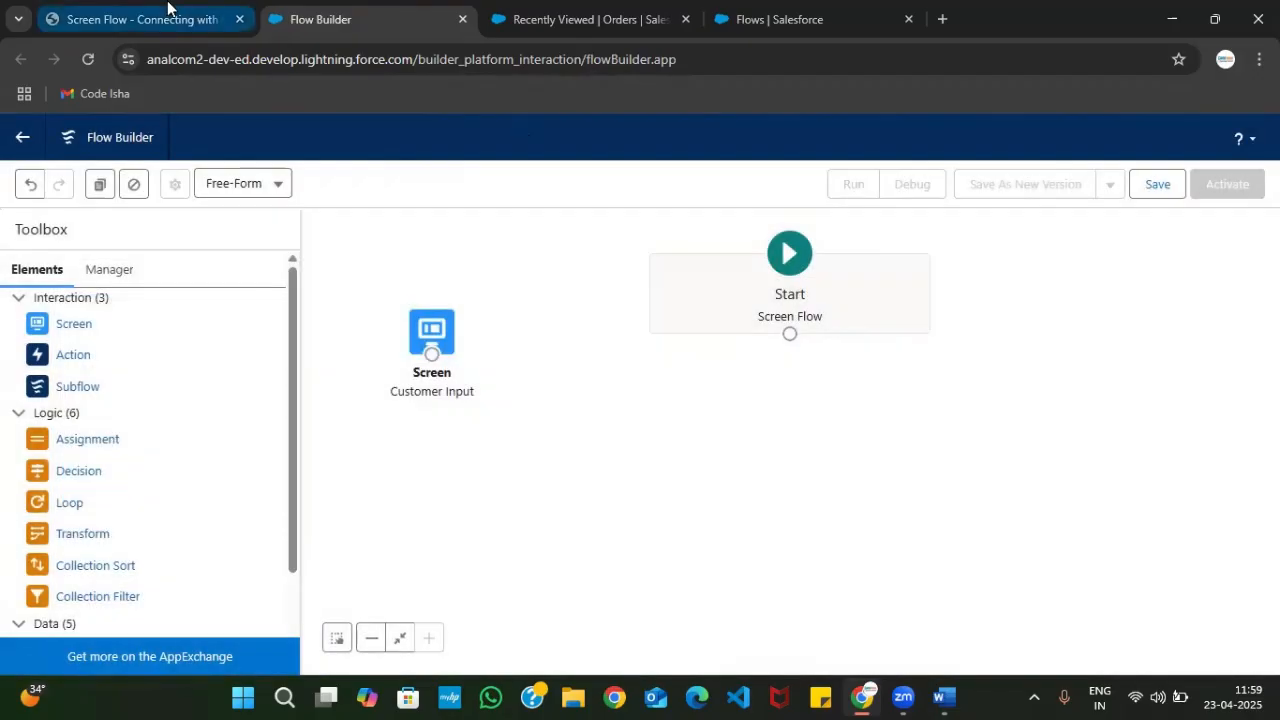
- Consult the PDF's Step 2 on the Total Price formula and start a new flow resource of type Formula
{"action": "left_click", "coordinate": [140, 18]}
{"action": "scroll", "coordinate": [666, 333], "scroll_direction": "down", "scroll_amount": 5}
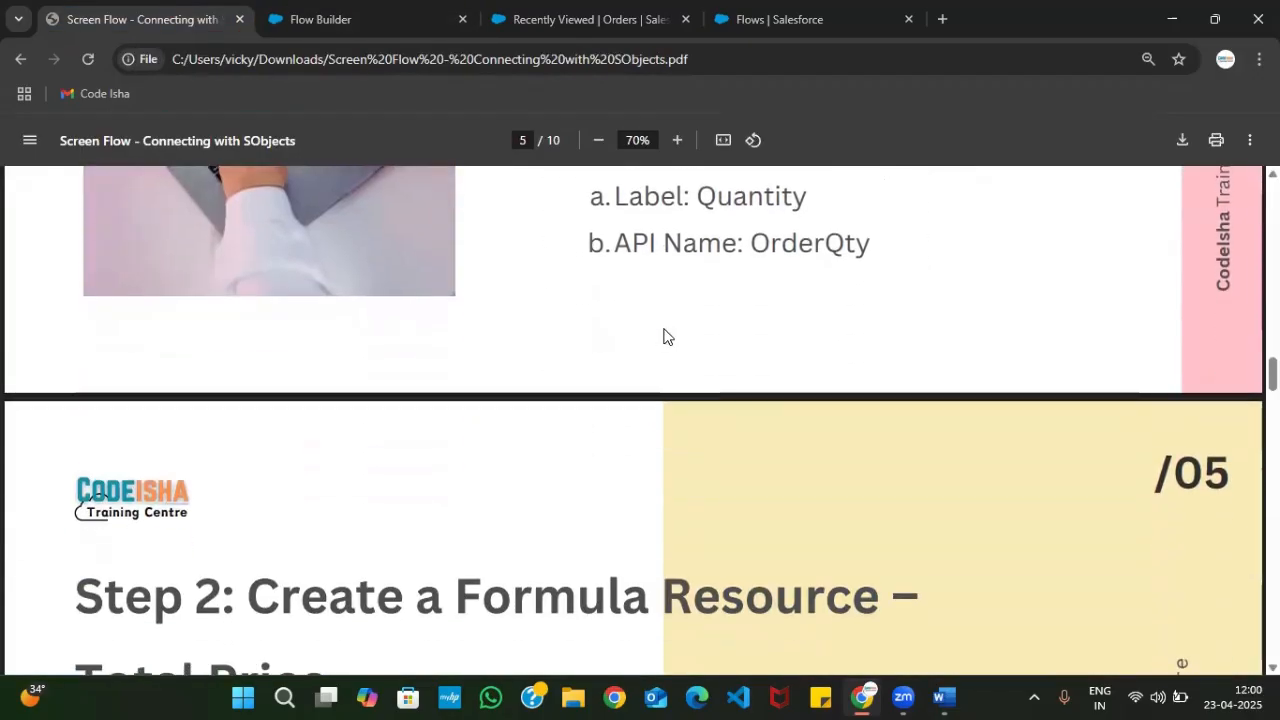
{"action": "scroll", "coordinate": [528, 377], "scroll_direction": "down", "scroll_amount": 1}
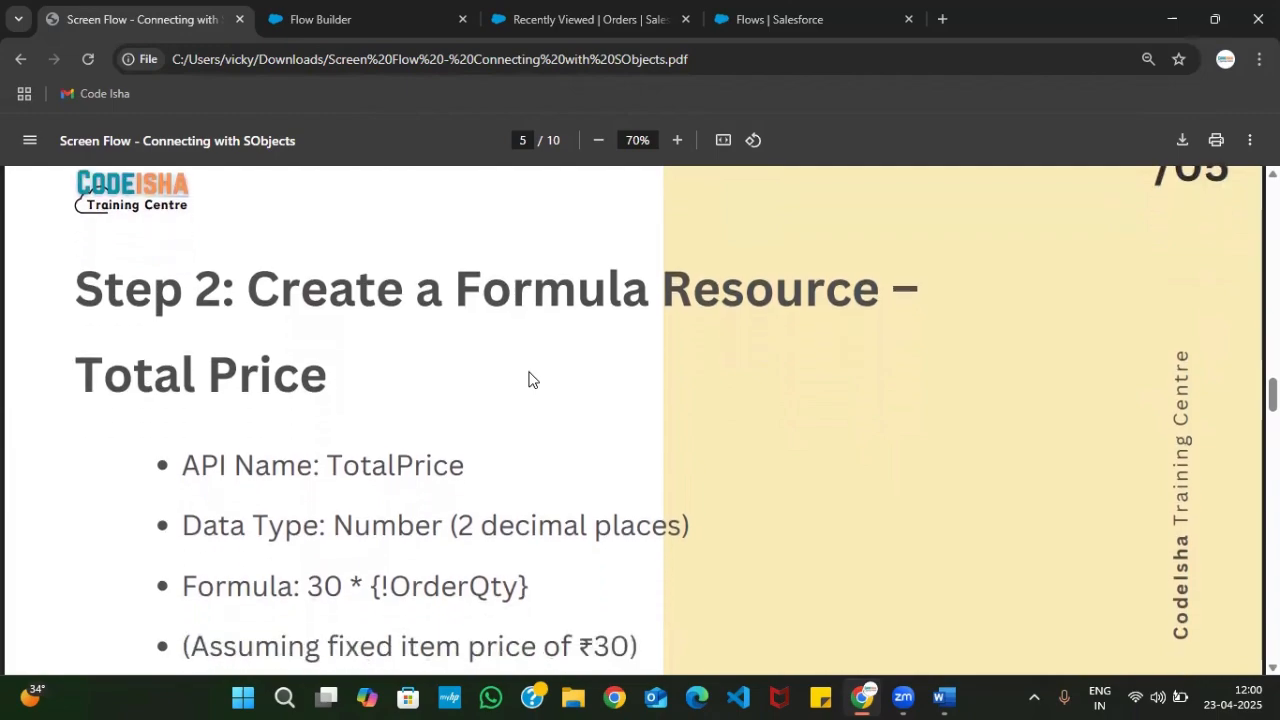
{"action": "scroll", "coordinate": [543, 363], "scroll_direction": "down", "scroll_amount": 1}
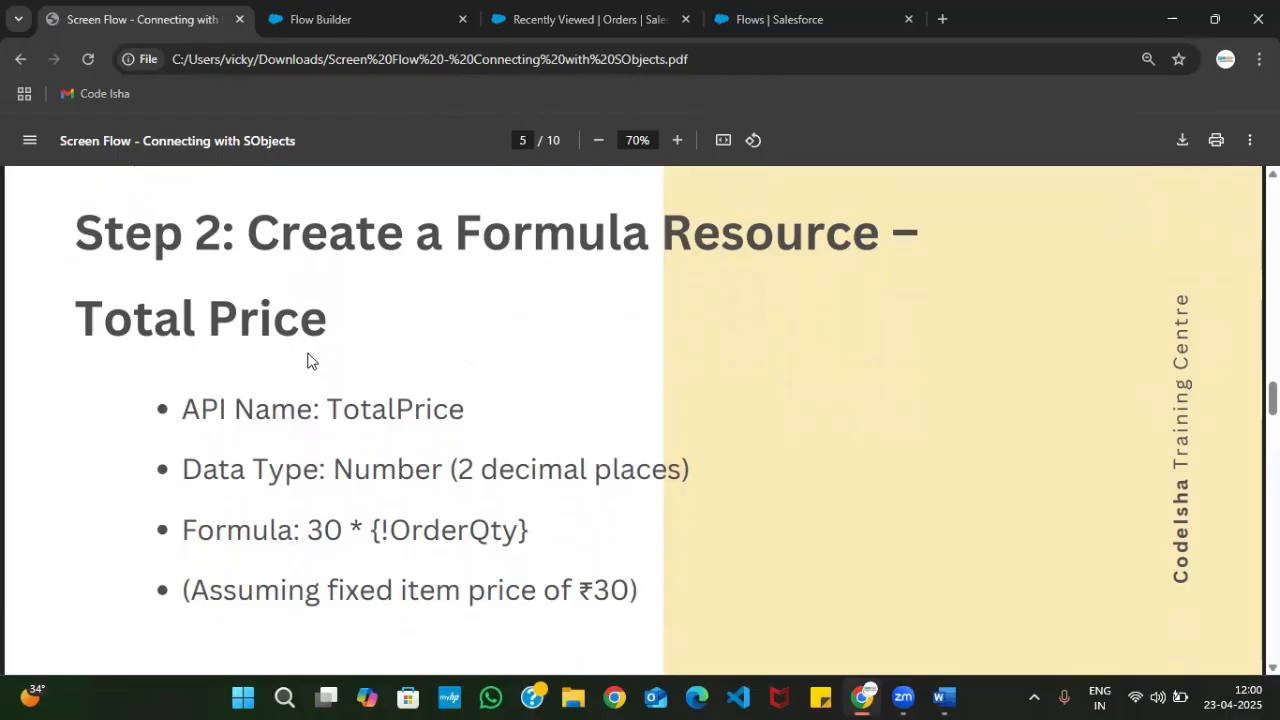
{"action": "scroll", "coordinate": [307, 360], "scroll_direction": "down", "scroll_amount": 1}
{"action": "left_click", "coordinate": [300, 16]}
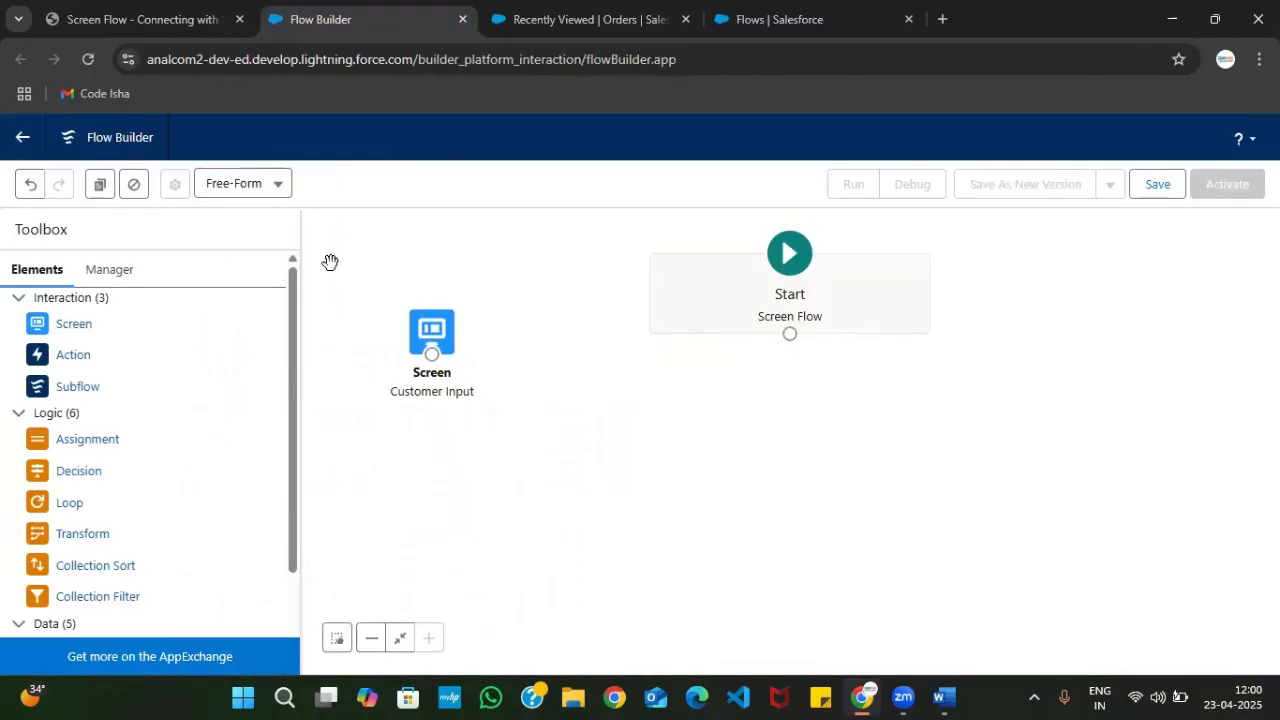
{"action": "left_click", "coordinate": [107, 272]}
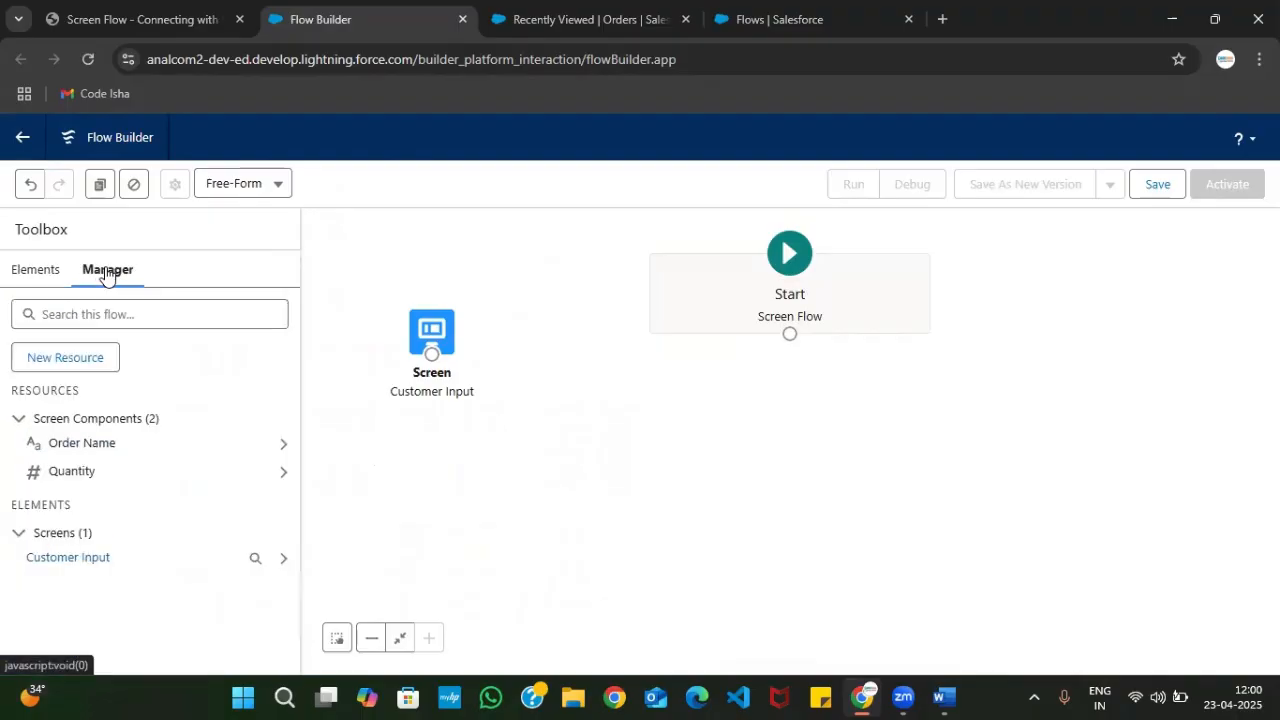
{"action": "left_click", "coordinate": [76, 368]}
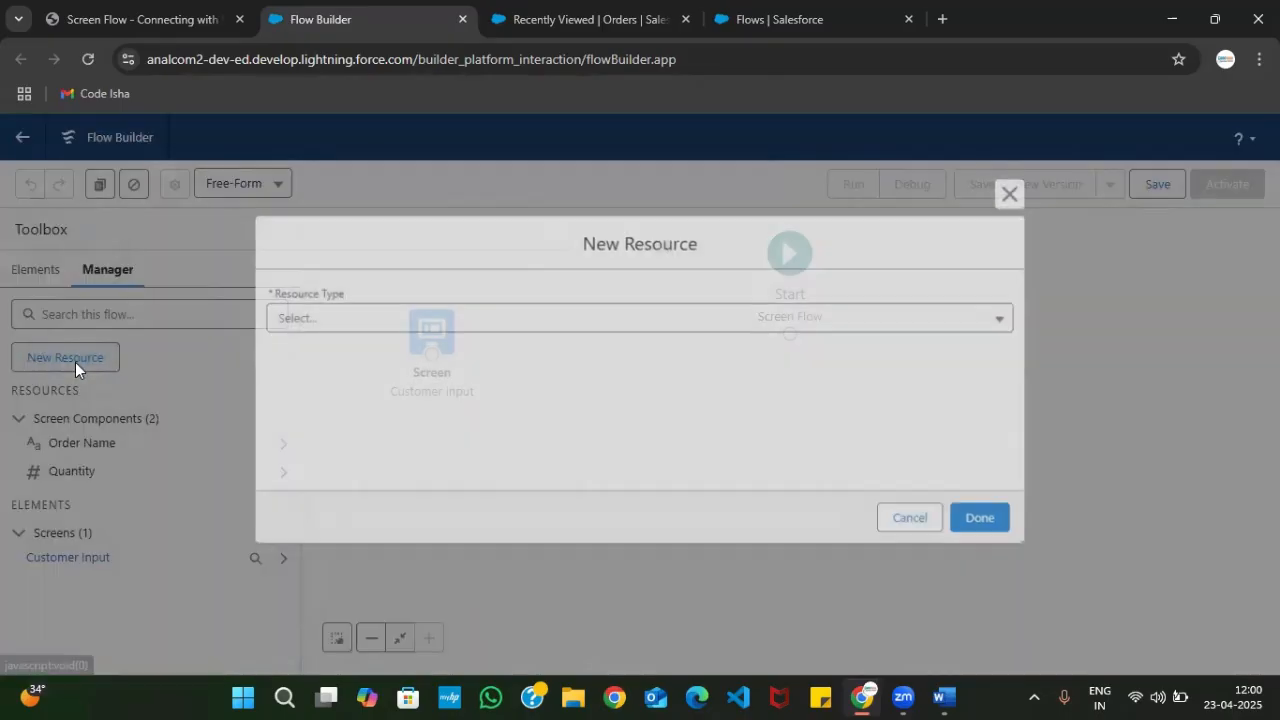
{"action": "left_click", "coordinate": [366, 320]}
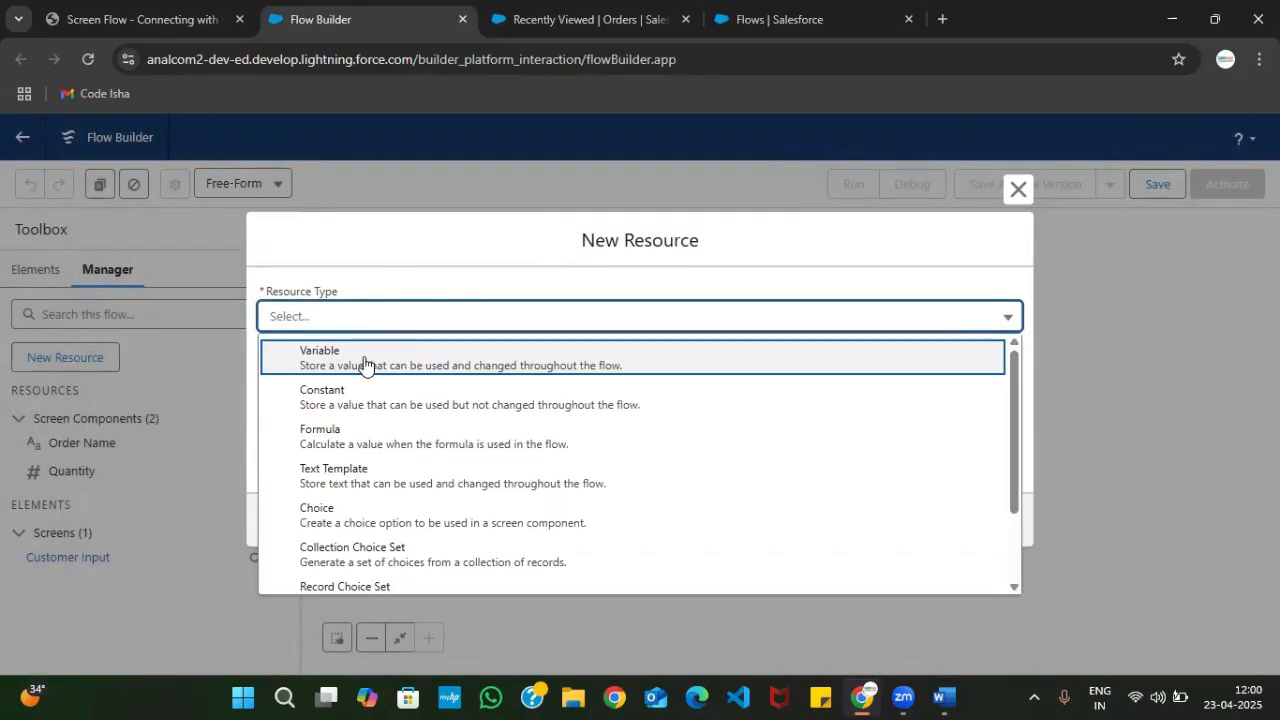
{"action": "left_click", "coordinate": [344, 444]}
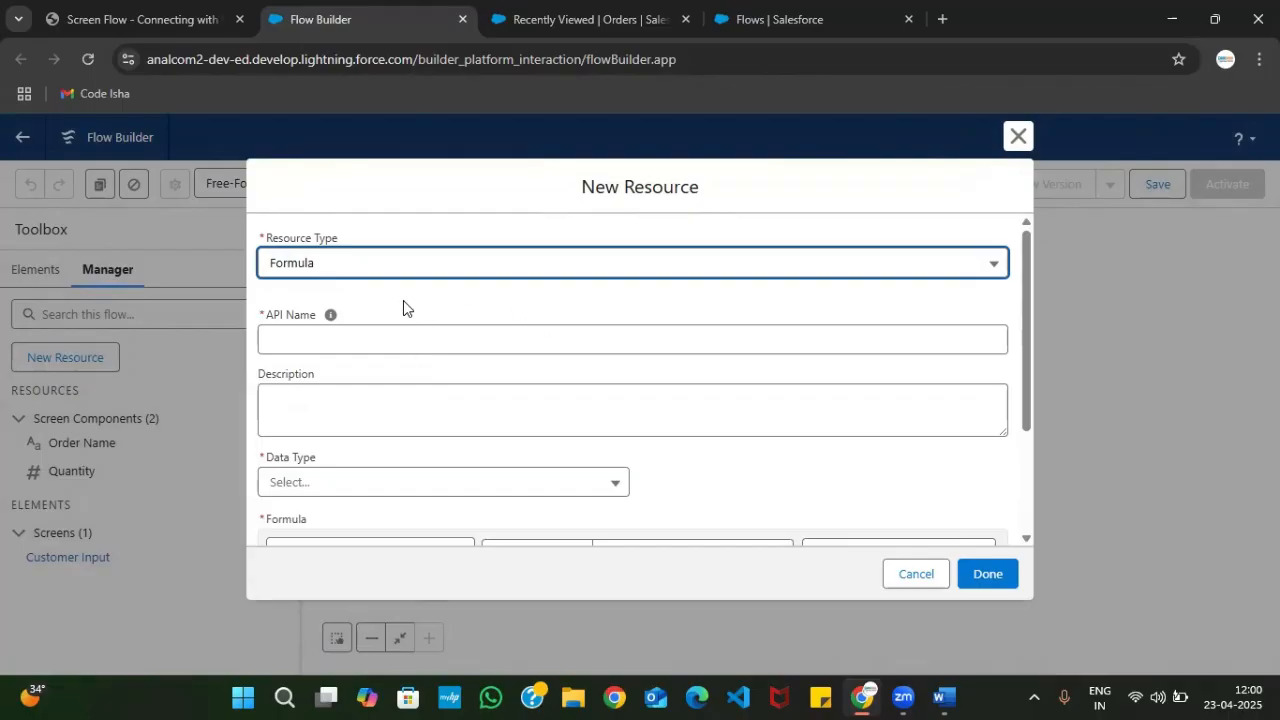
- Give the formula resource the API name totalPrice and the data type Number
{"action": "left_click", "coordinate": [378, 343]}
{"action": "type", "text": "to"}
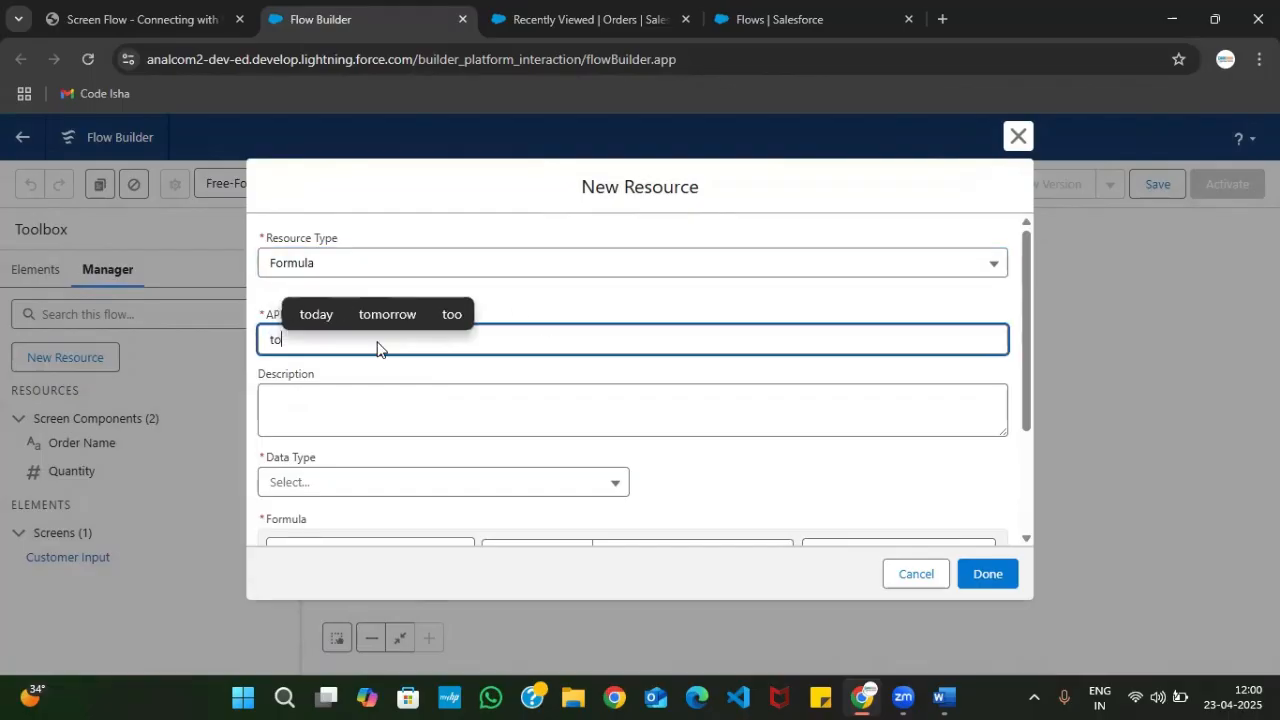
{"action": "type", "text": "talPrice"}
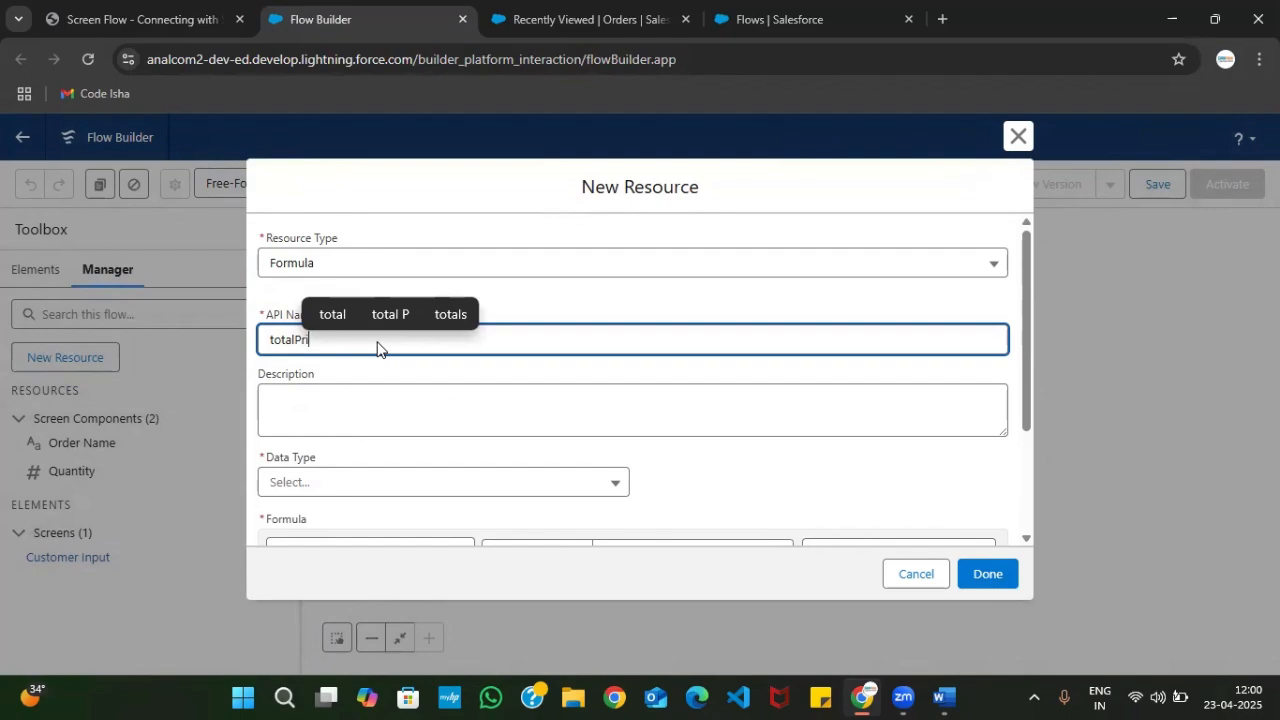
{"action": "left_click", "coordinate": [340, 478]}
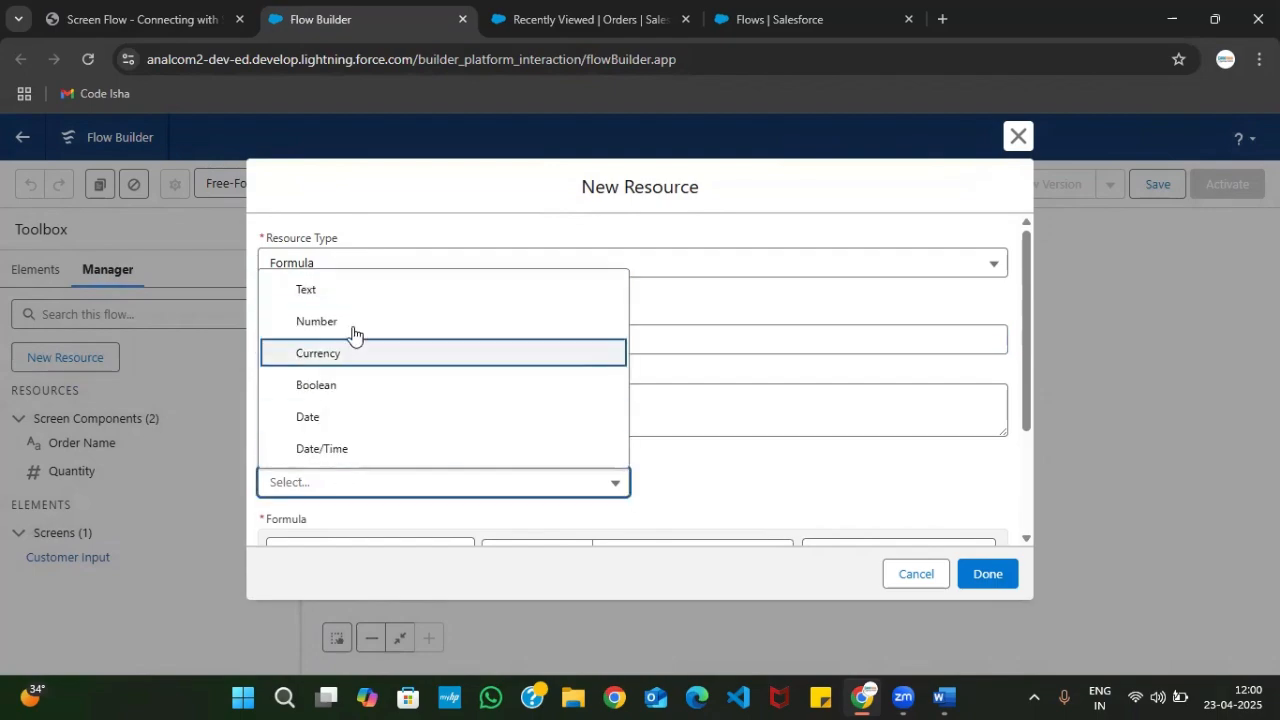
{"action": "left_click", "coordinate": [349, 320]}
- Enter the formula 30 * {!Quantity} using the Quantity screen component, check its syntax and save the resource
{"action": "scroll", "coordinate": [434, 434], "scroll_direction": "down", "scroll_amount": 3}
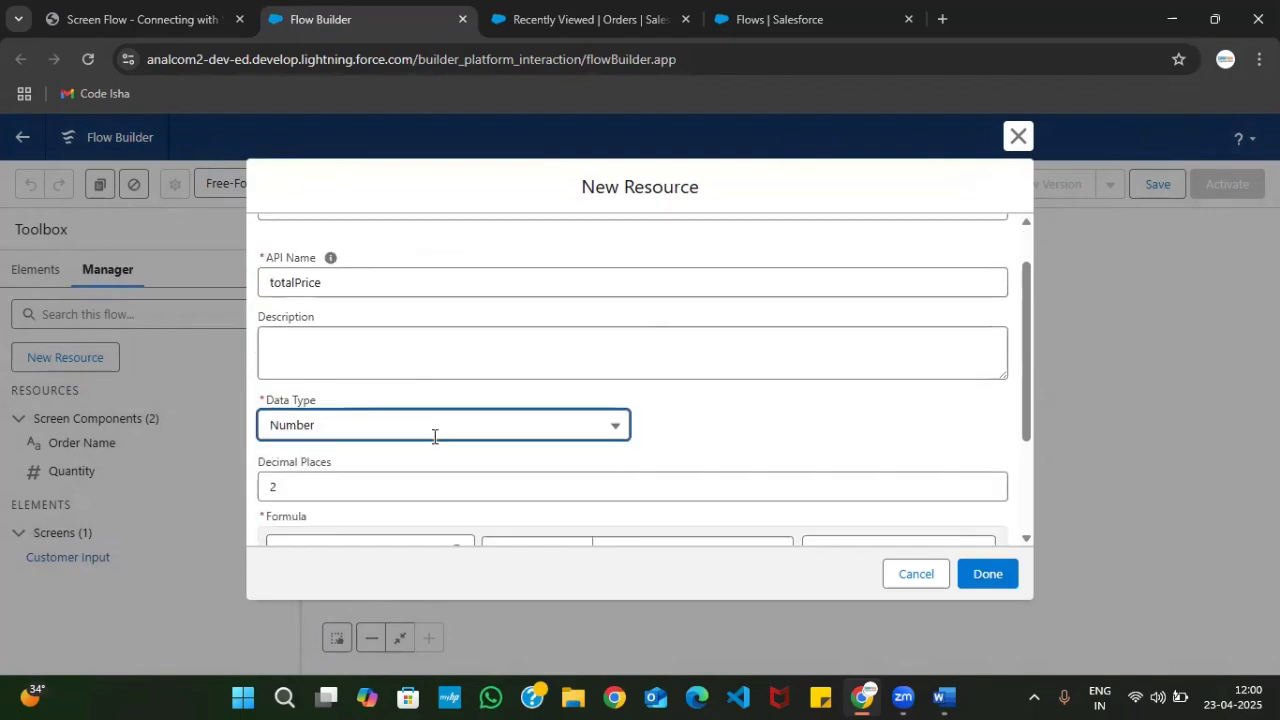
{"action": "left_click", "coordinate": [321, 455]}
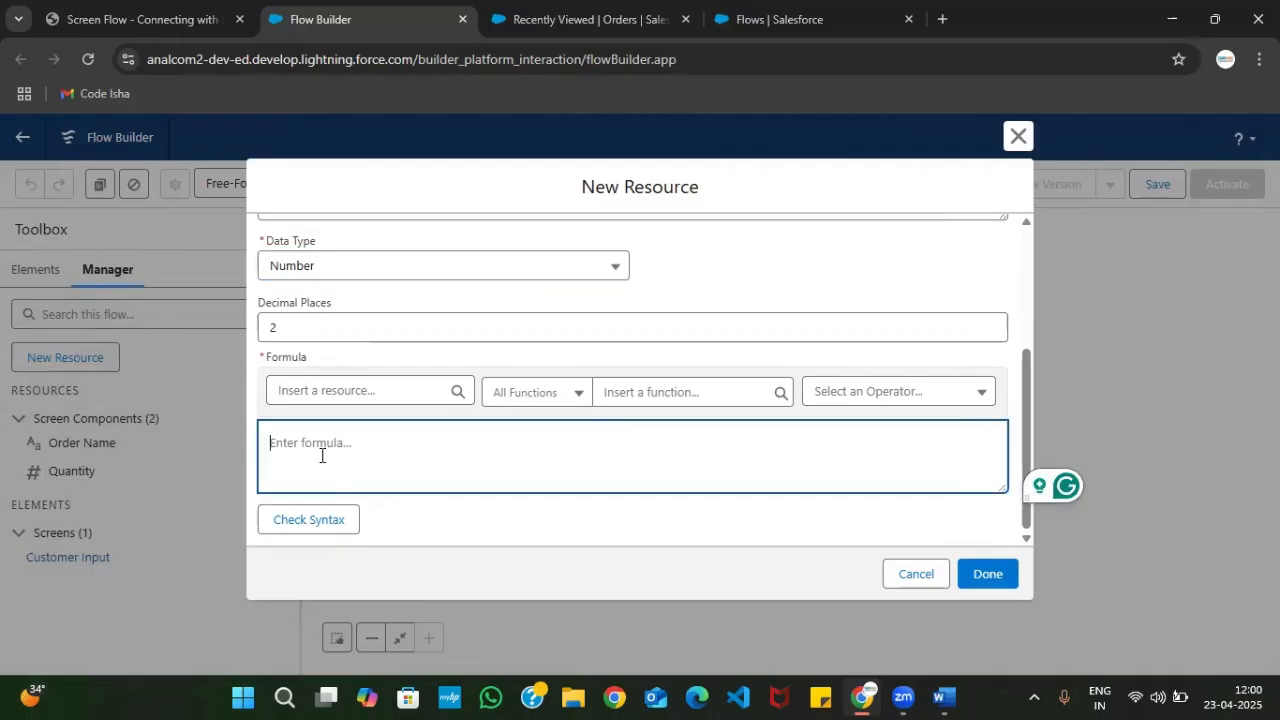
{"action": "type", "text": "30 *"}
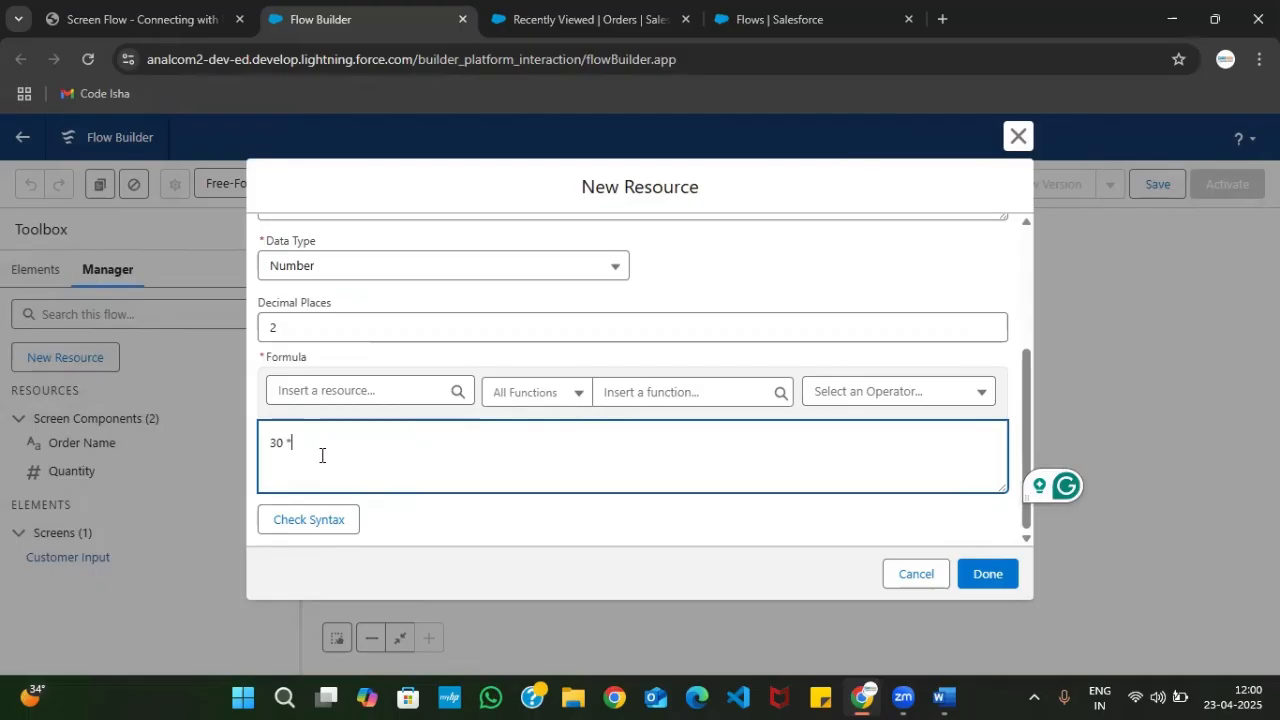
{"action": "left_click", "coordinate": [342, 389]}
{"action": "type", "text": "Quan"}
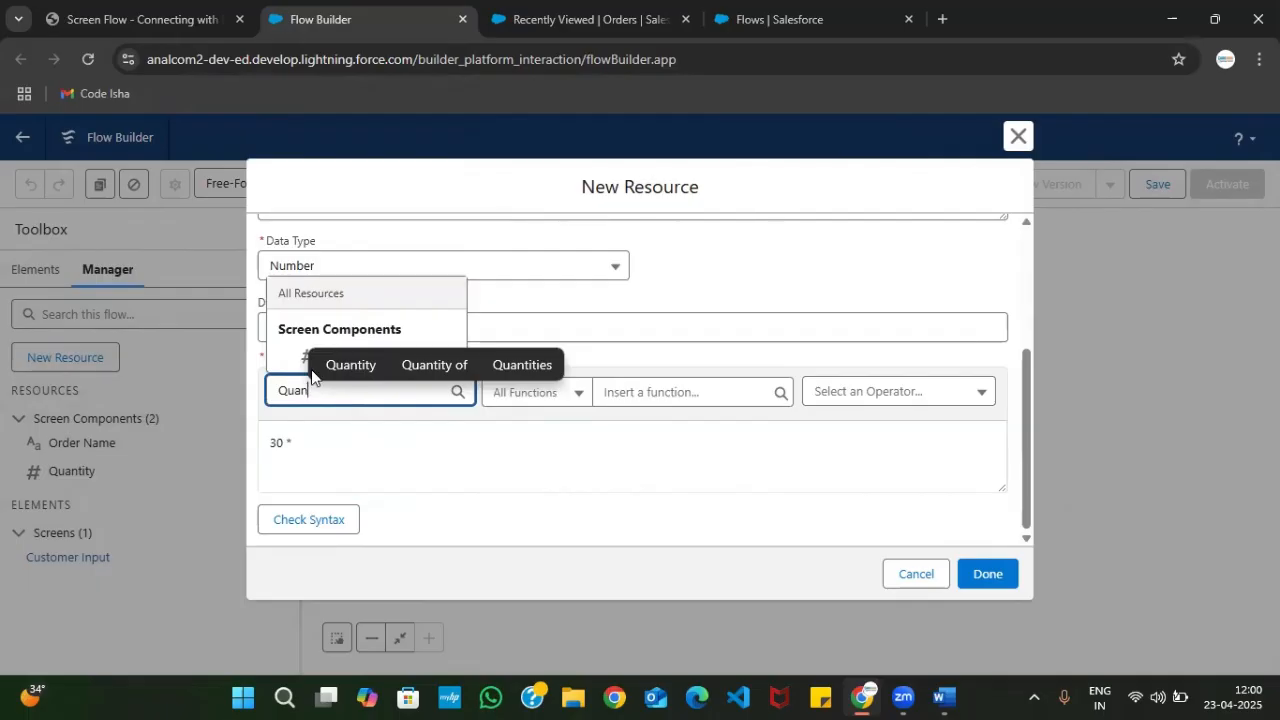
{"action": "left_click", "coordinate": [331, 335]}
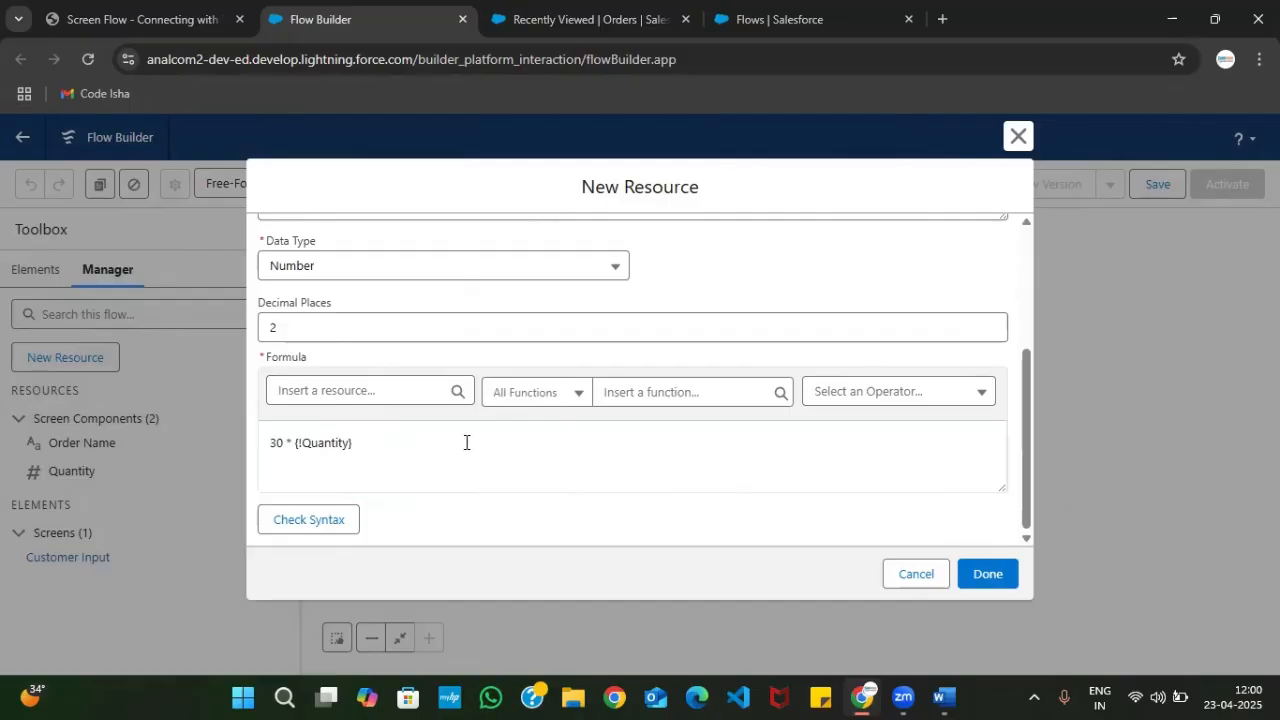
{"action": "left_click", "coordinate": [329, 522]}
{"action": "left_click", "coordinate": [988, 574]}
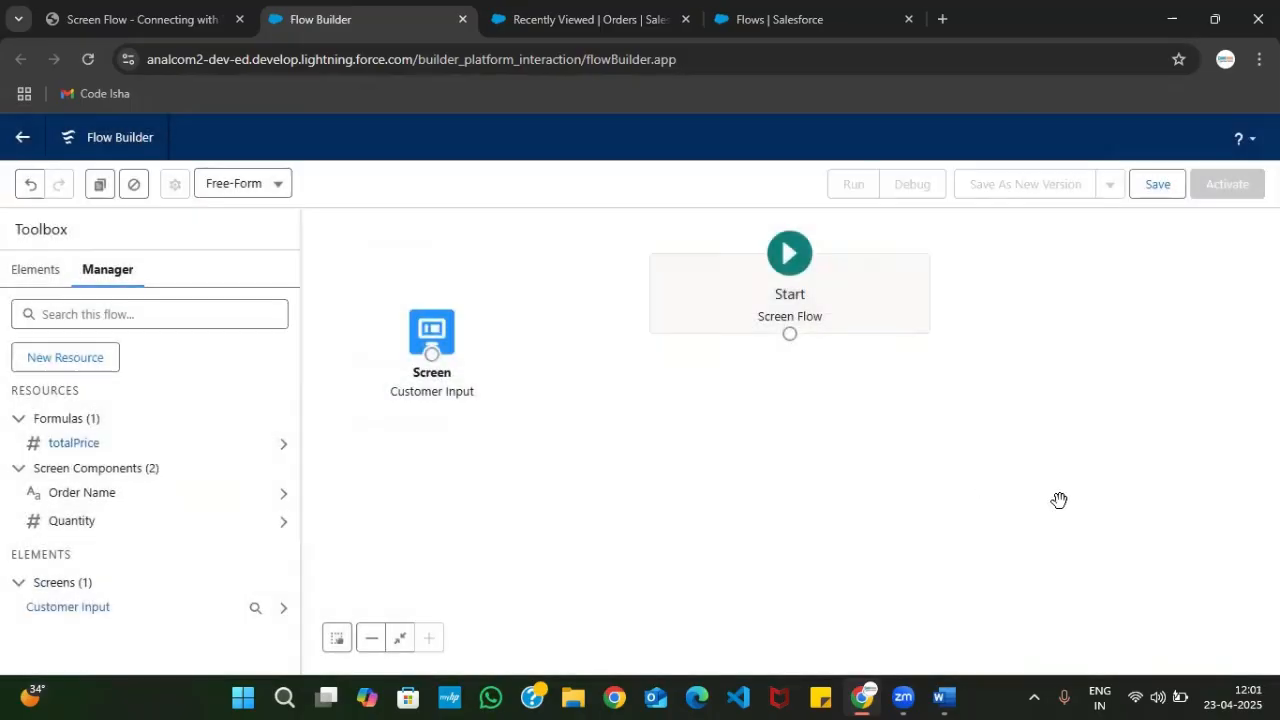
- Examine the PDF's Step 3 for the Create Records element's label, object and field mappings
{"action": "left_click", "coordinate": [140, 19]}
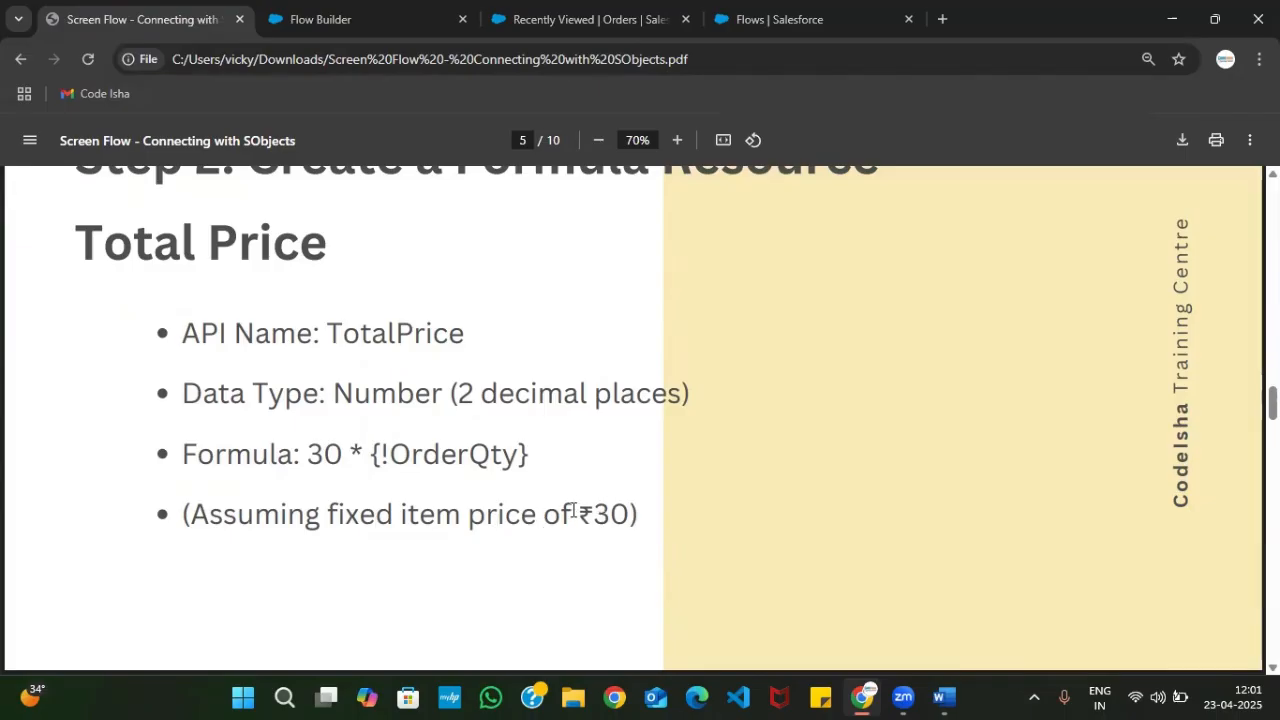
{"action": "scroll", "coordinate": [347, 440], "scroll_direction": "down", "scroll_amount": 1}
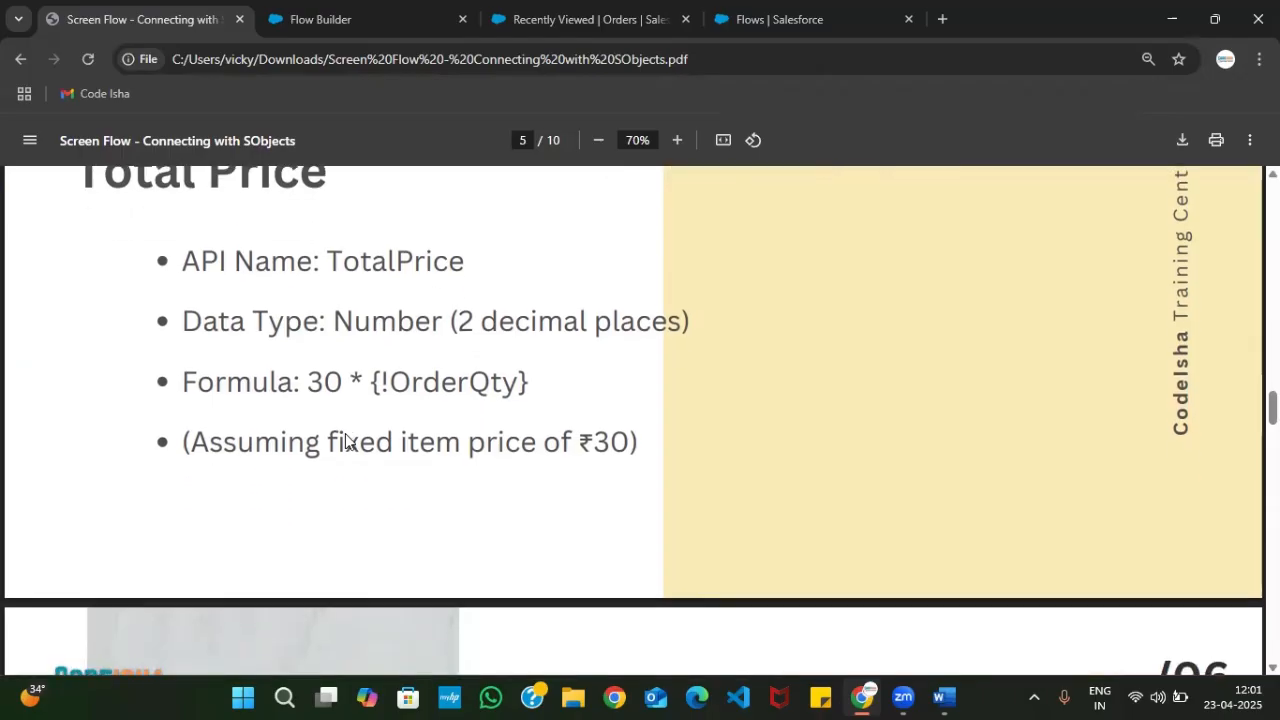
{"action": "scroll", "coordinate": [345, 440], "scroll_direction": "down", "scroll_amount": 5}
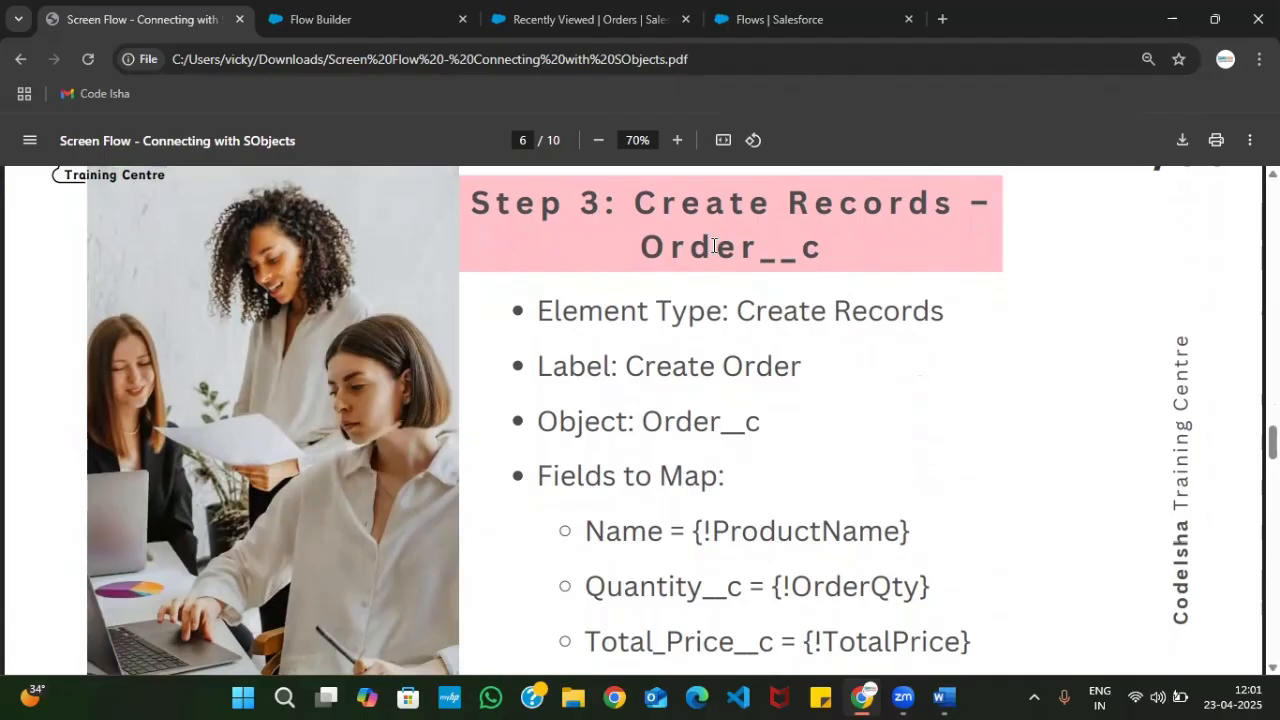
{"action": "scroll", "coordinate": [667, 354], "scroll_direction": "down", "scroll_amount": 1}
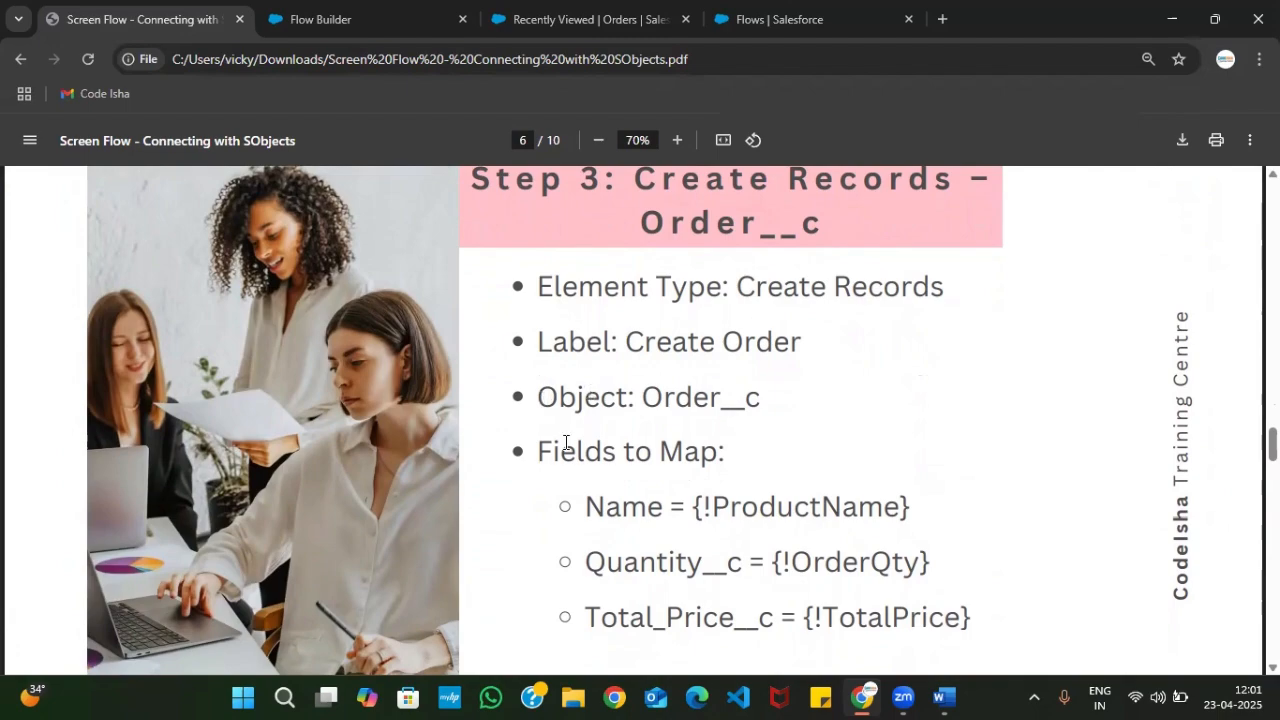
{"action": "scroll", "coordinate": [566, 443], "scroll_direction": "down", "scroll_amount": 1}
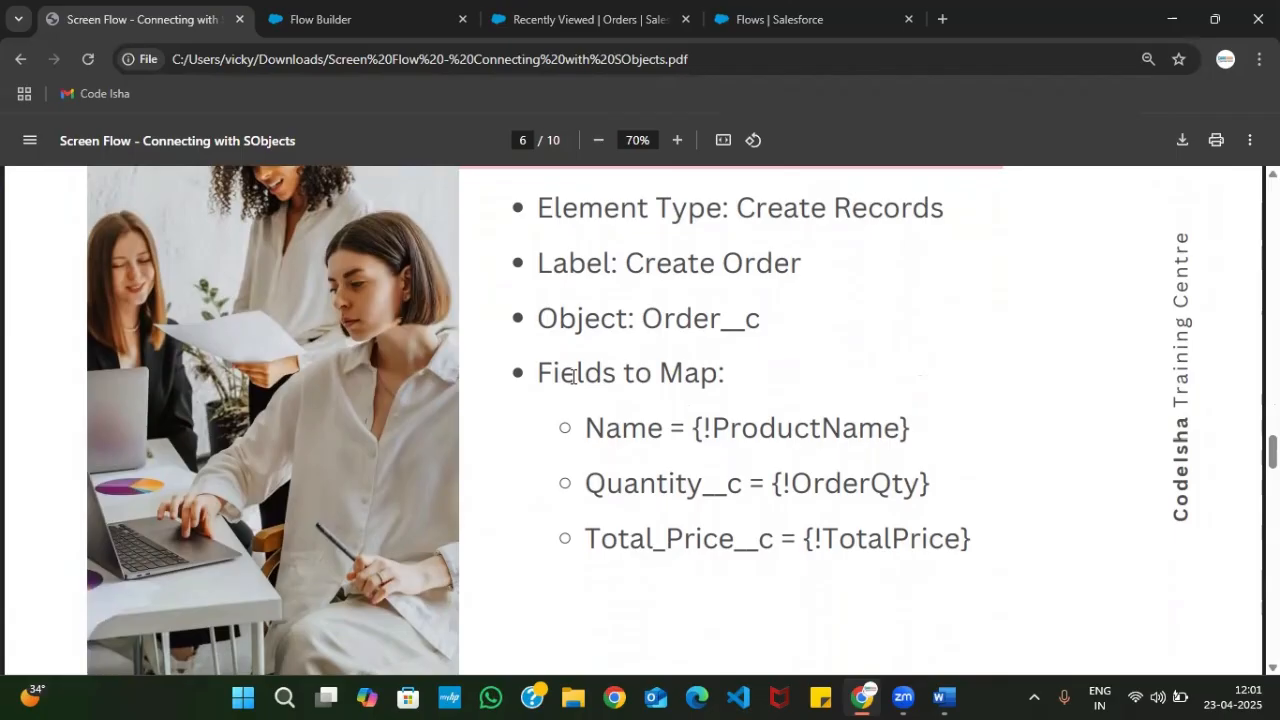
{"action": "scroll", "coordinate": [500, 360], "scroll_direction": "down", "scroll_amount": 1}
{"action": "scroll", "coordinate": [405, 208], "scroll_direction": "up", "scroll_amount": 1}
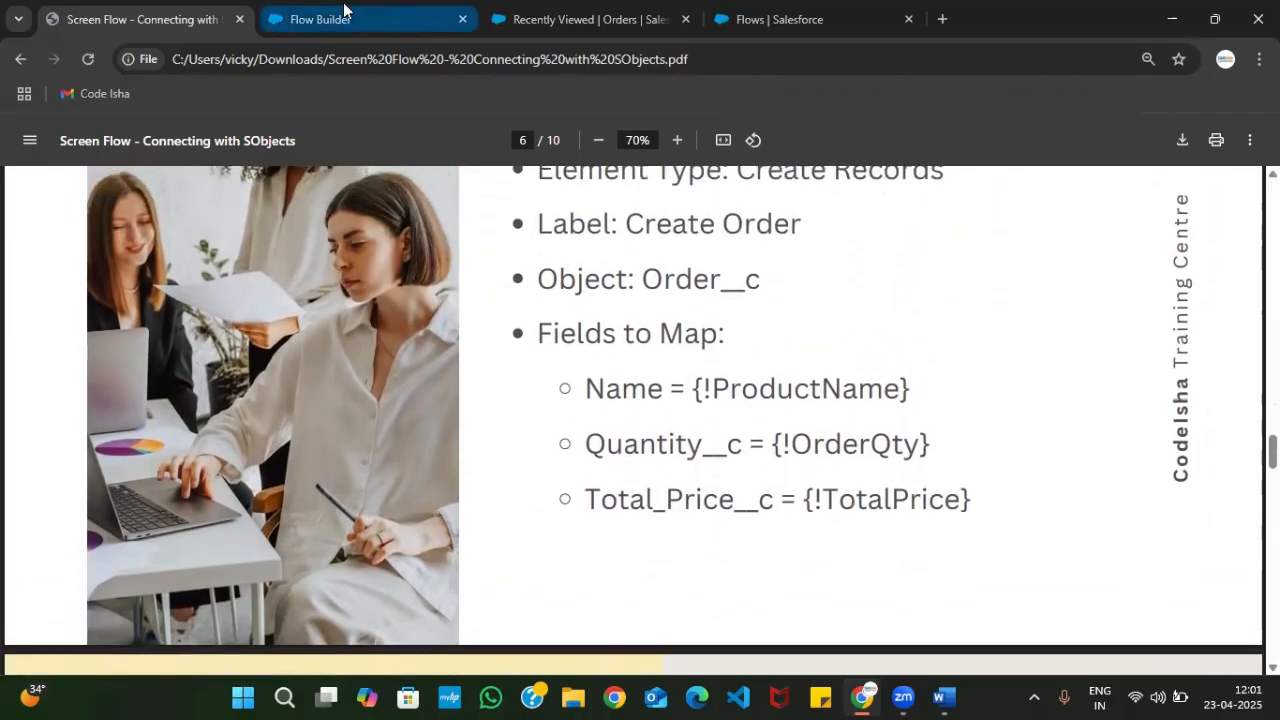
{"action": "scroll", "coordinate": [424, 315], "scroll_direction": "up", "scroll_amount": 2}
{"action": "scroll", "coordinate": [424, 315], "scroll_direction": "down", "scroll_amount": 2}
- Return to Flow Builder, add a Create Records element below the Customer Input screen and label it Create a Order
{"action": "left_click", "coordinate": [363, 10]}
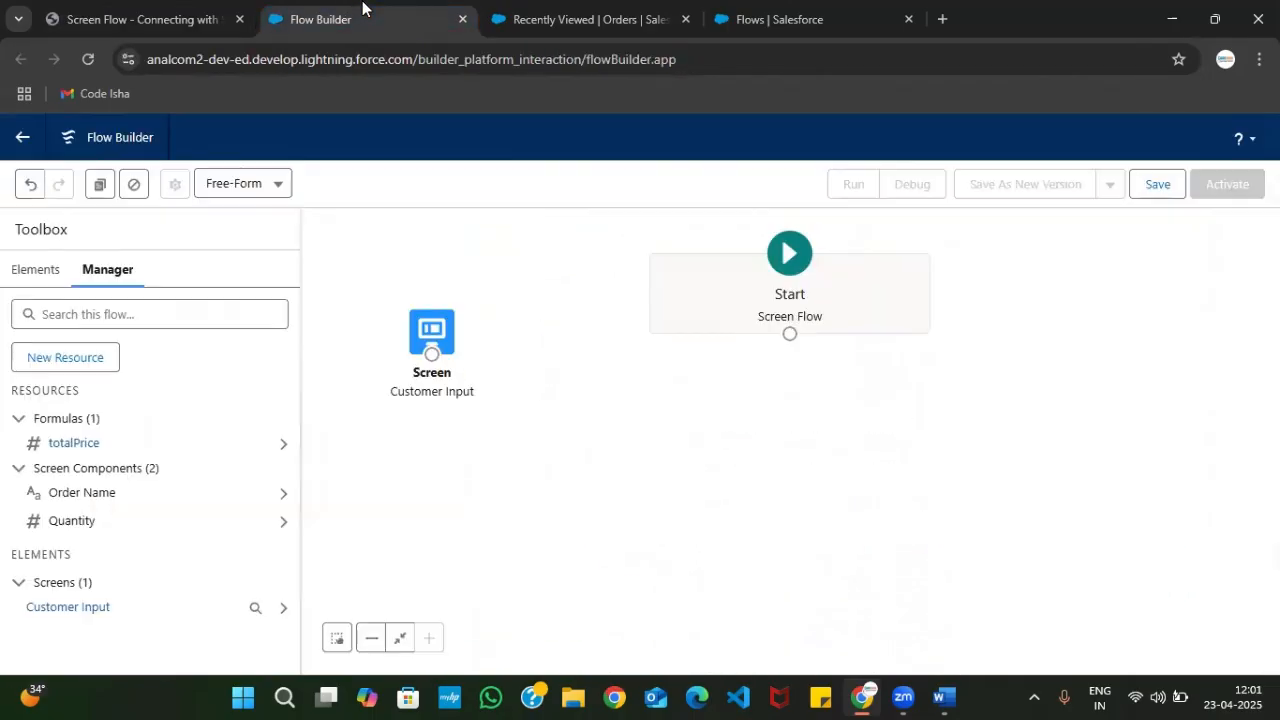
{"action": "left_click", "coordinate": [44, 270]}
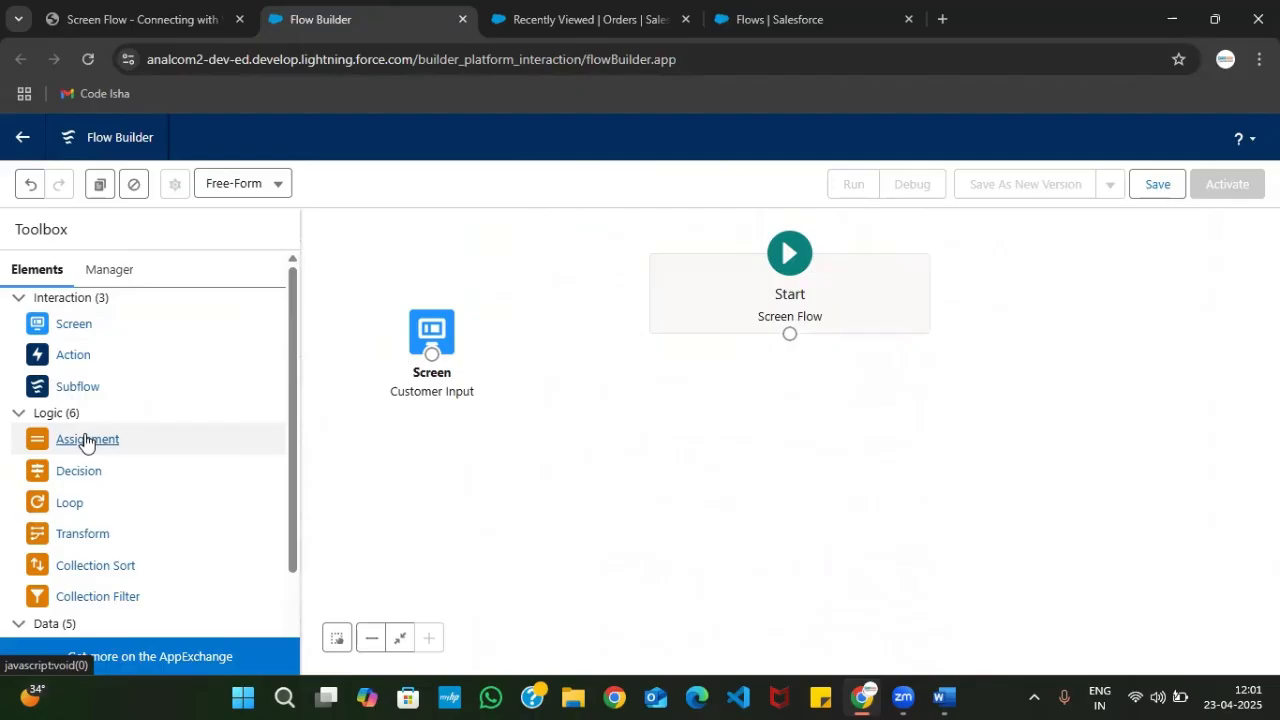
{"action": "scroll", "coordinate": [114, 458], "scroll_direction": "down", "scroll_amount": 2}
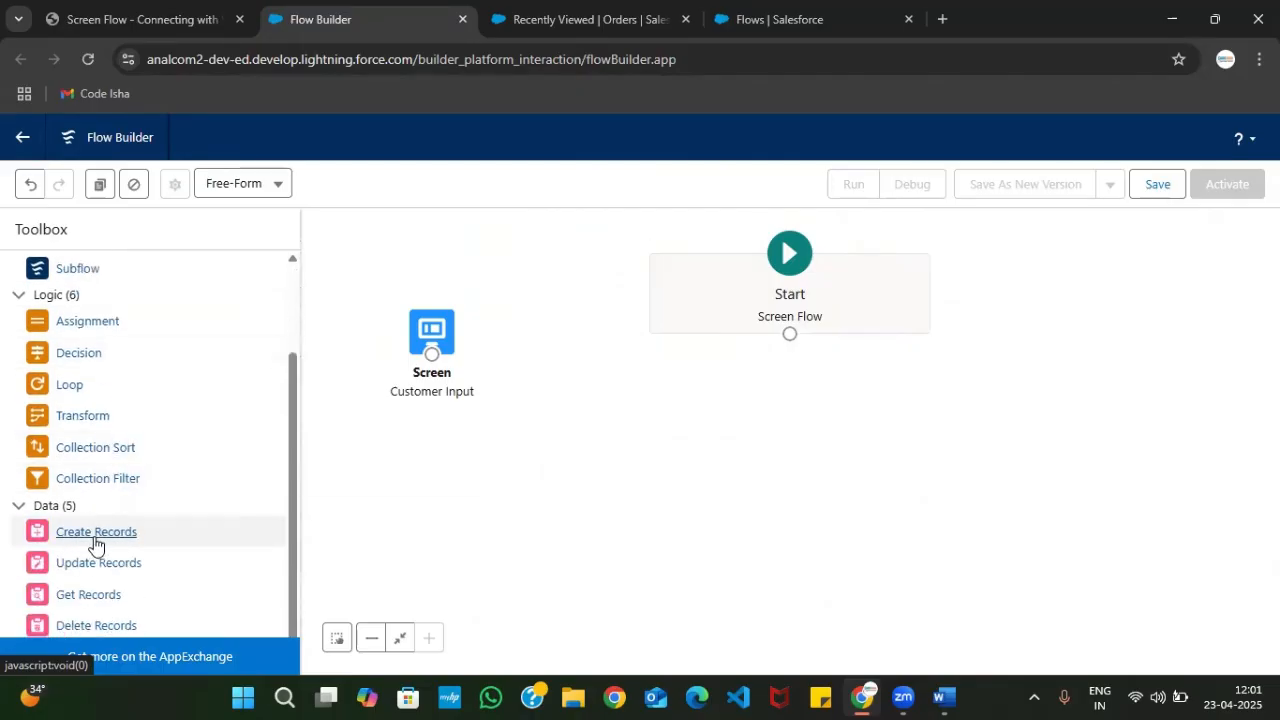
{"action": "left_click_drag", "start_coordinate": [95, 545], "coordinate": [579, 470]}
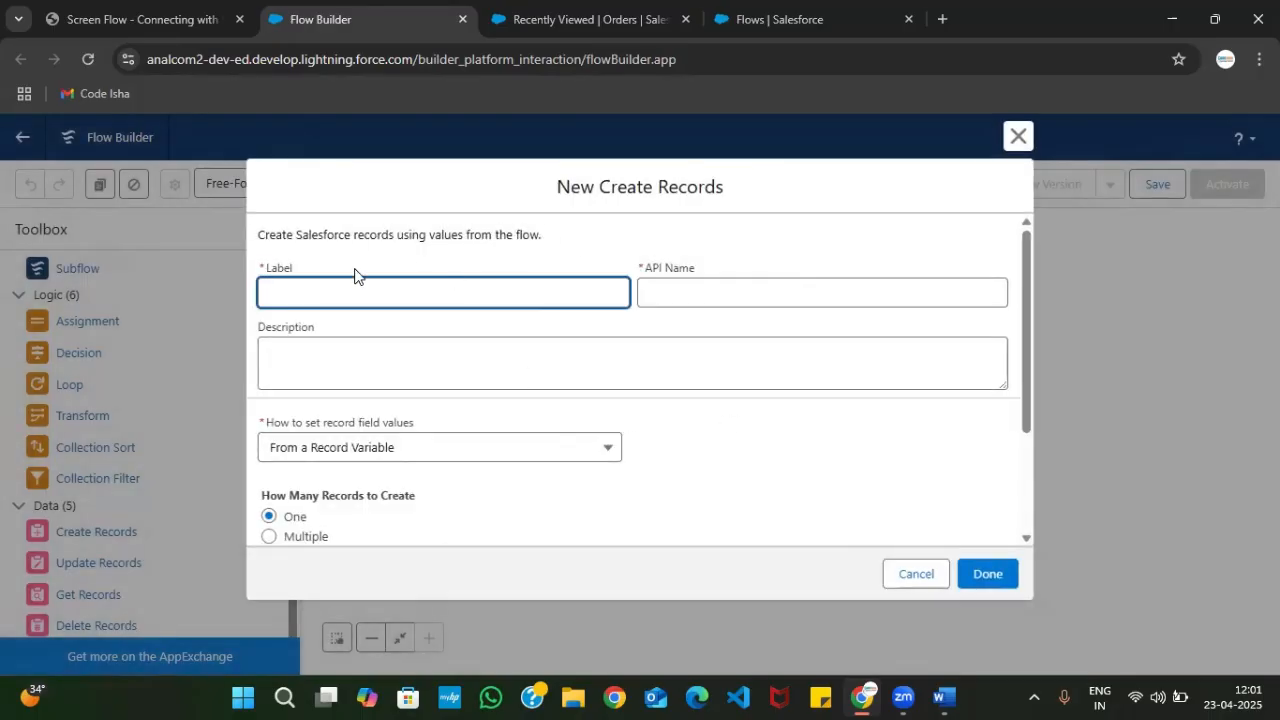
{"action": "type", "text": "Cr"}
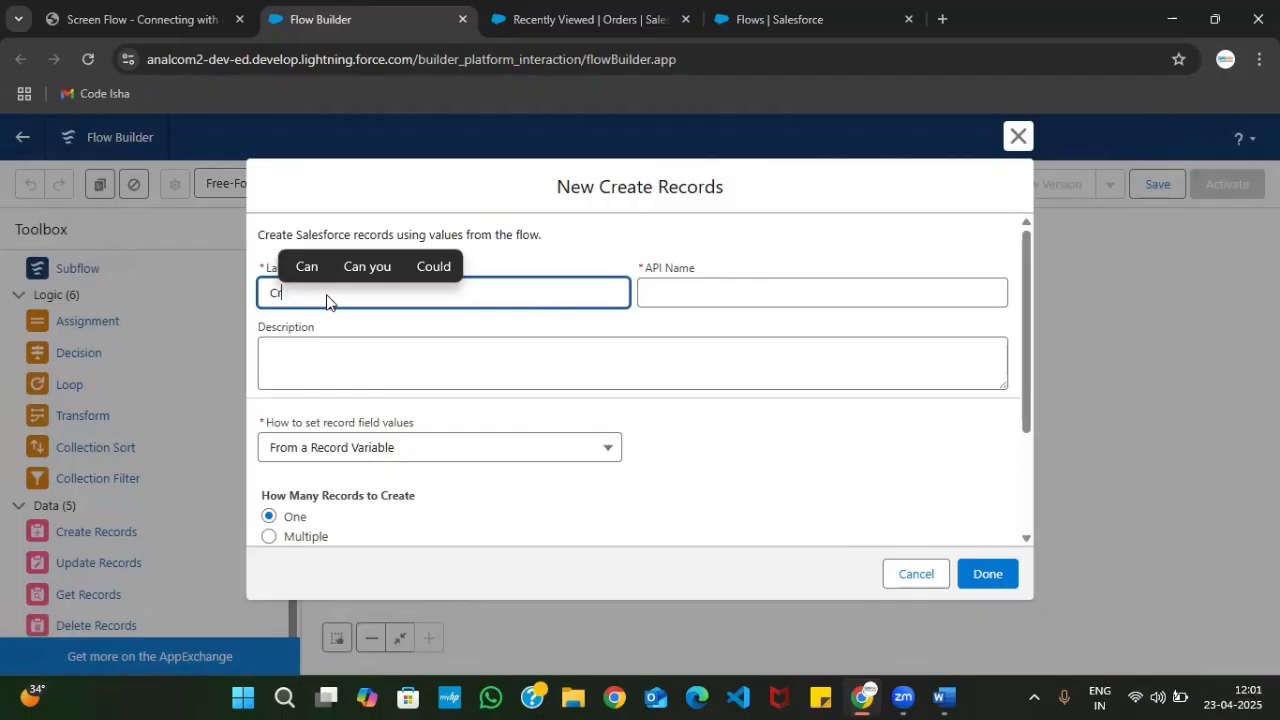
{"action": "type", "text": "eate a Order"}
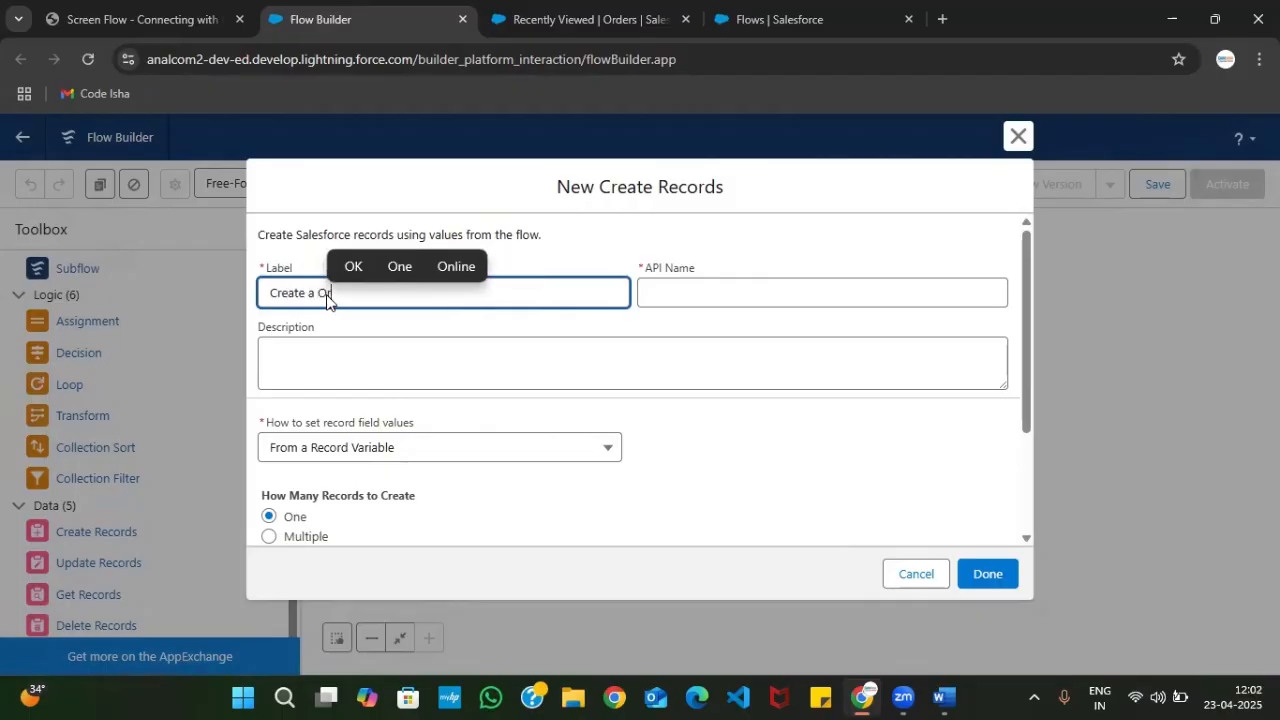
{"action": "left_click", "coordinate": [783, 297]}
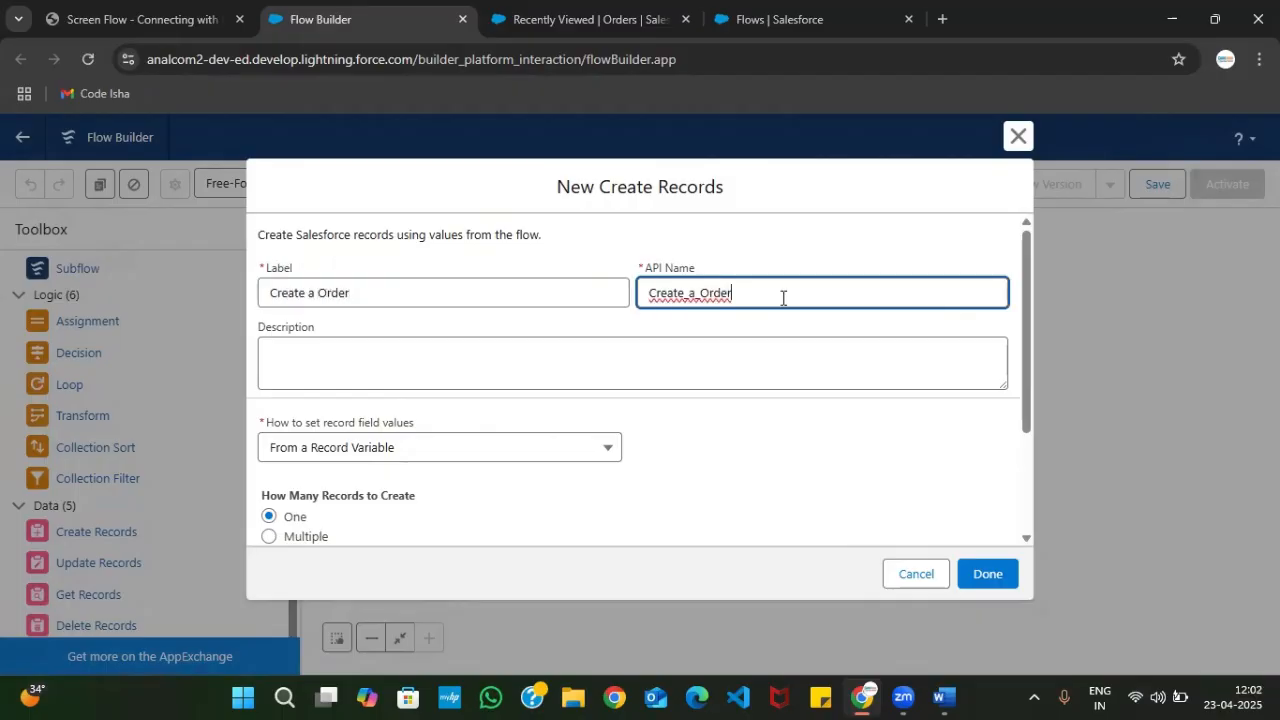
- Set the Create Records element's field values to be set manually and choose the custom Order object (Order__c)
{"action": "scroll", "coordinate": [360, 371], "scroll_direction": "down", "scroll_amount": 1}
{"action": "scroll", "coordinate": [341, 378], "scroll_direction": "down", "scroll_amount": 1}
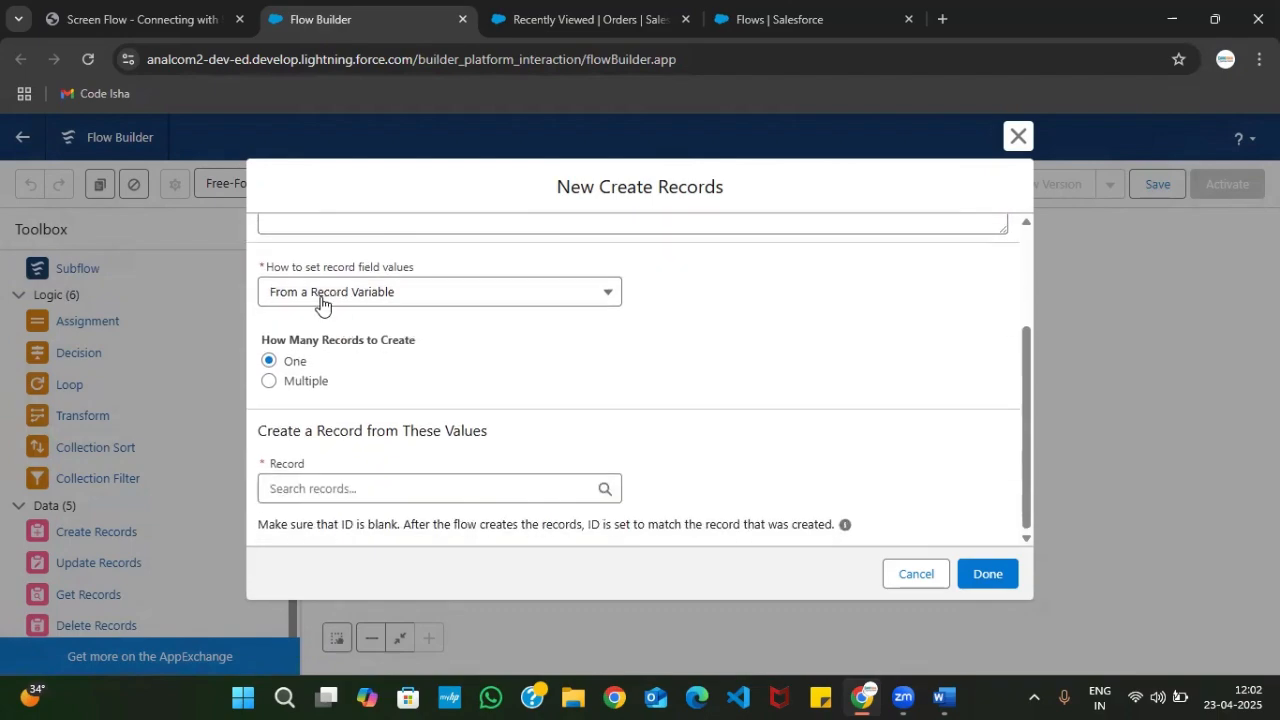
{"action": "left_click", "coordinate": [433, 304]}
{"action": "left_click", "coordinate": [433, 304]}
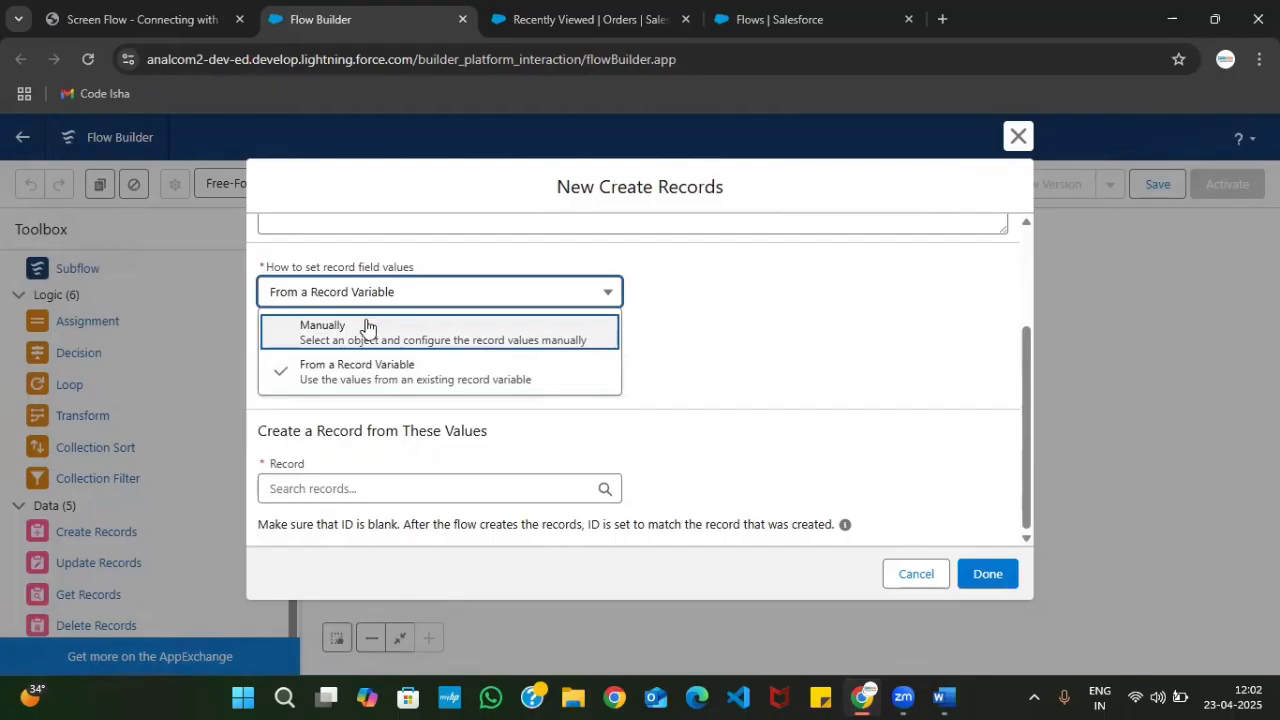
{"action": "left_click", "coordinate": [366, 325]}
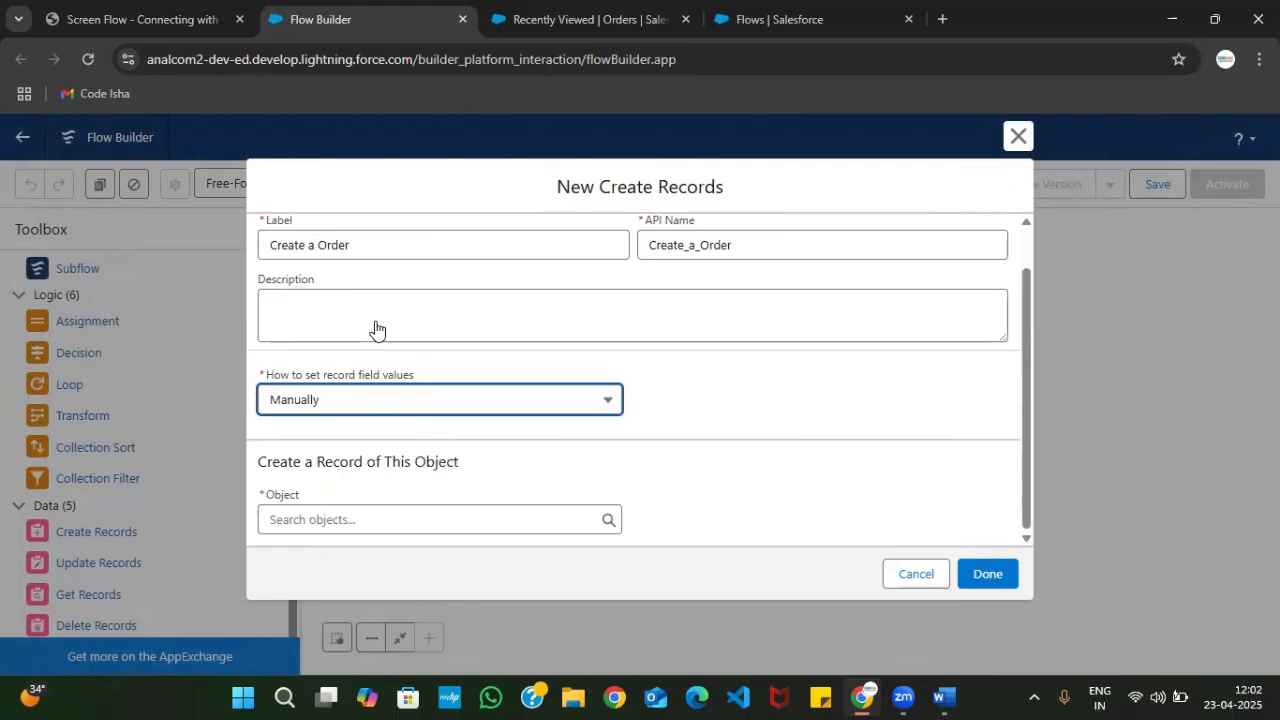
{"action": "left_click", "coordinate": [374, 520]}
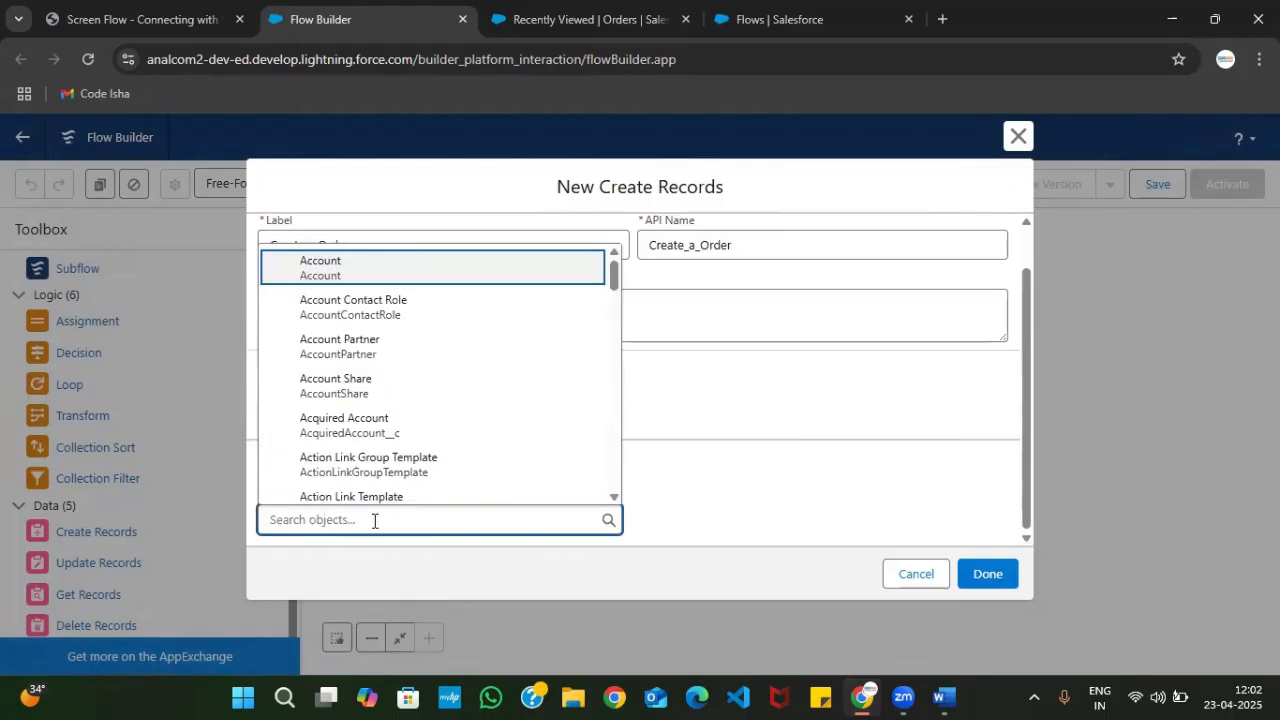
{"action": "type", "text": "Order"}
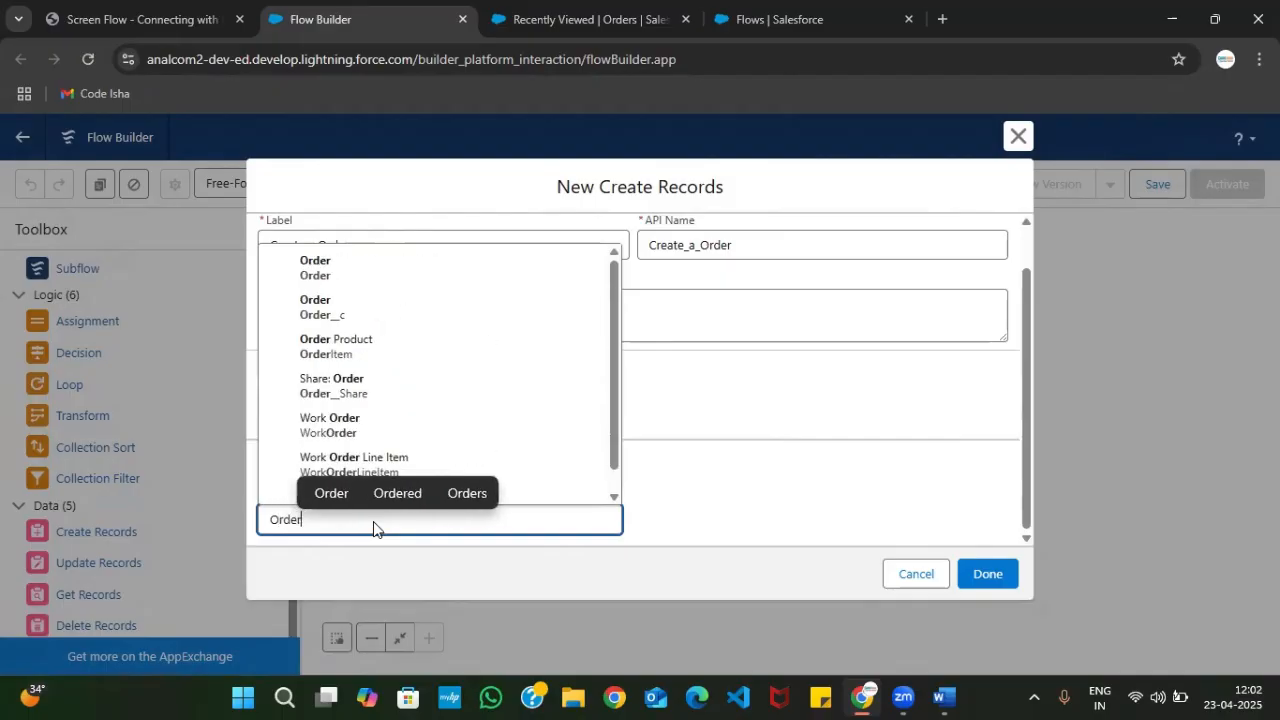
{"action": "left_click", "coordinate": [356, 309]}
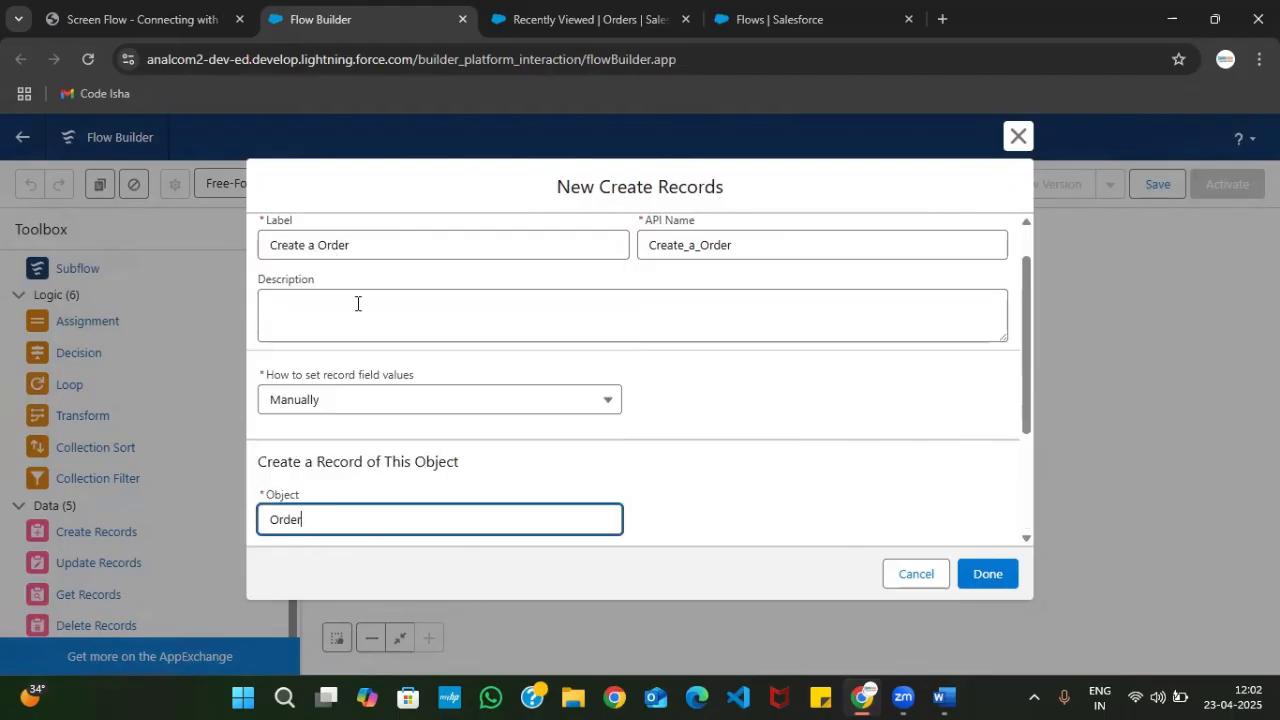
- Map the Order Name field to the Order_Name component of the Customer Input screen
{"action": "scroll", "coordinate": [508, 434], "scroll_direction": "down", "scroll_amount": 2}
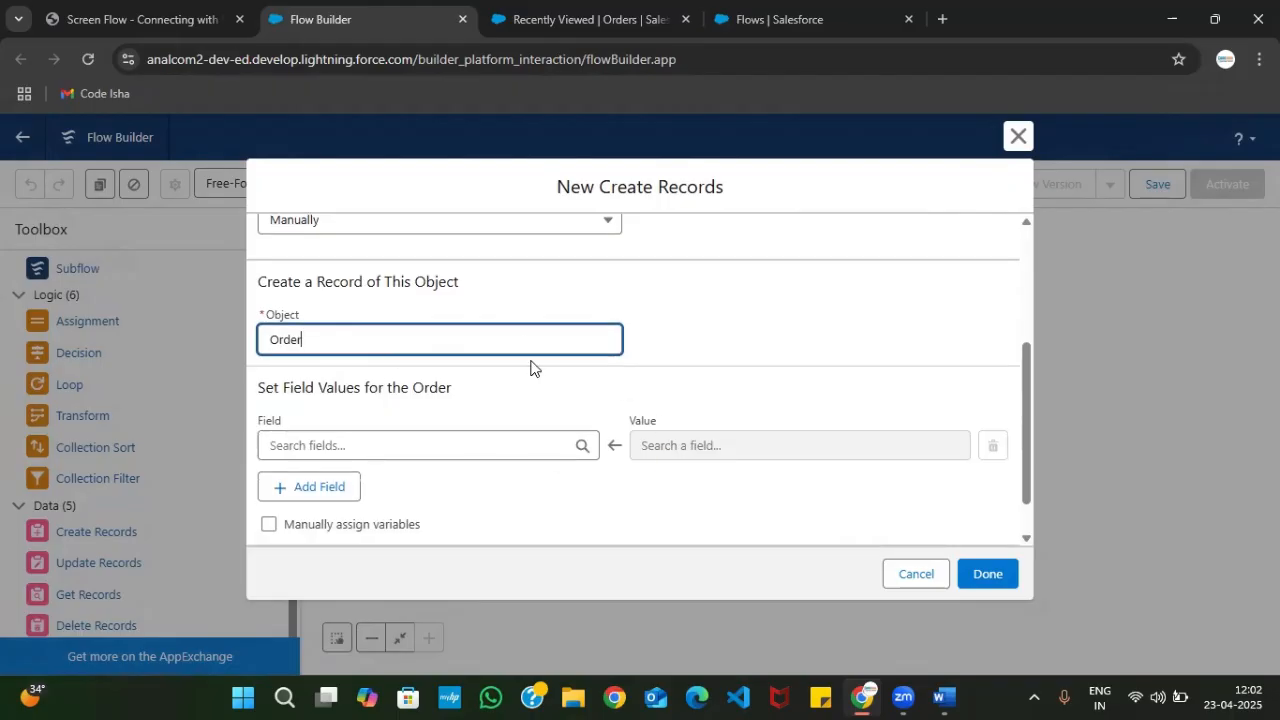
{"action": "scroll", "coordinate": [473, 383], "scroll_direction": "down", "scroll_amount": 1}
{"action": "left_click", "coordinate": [349, 400]}
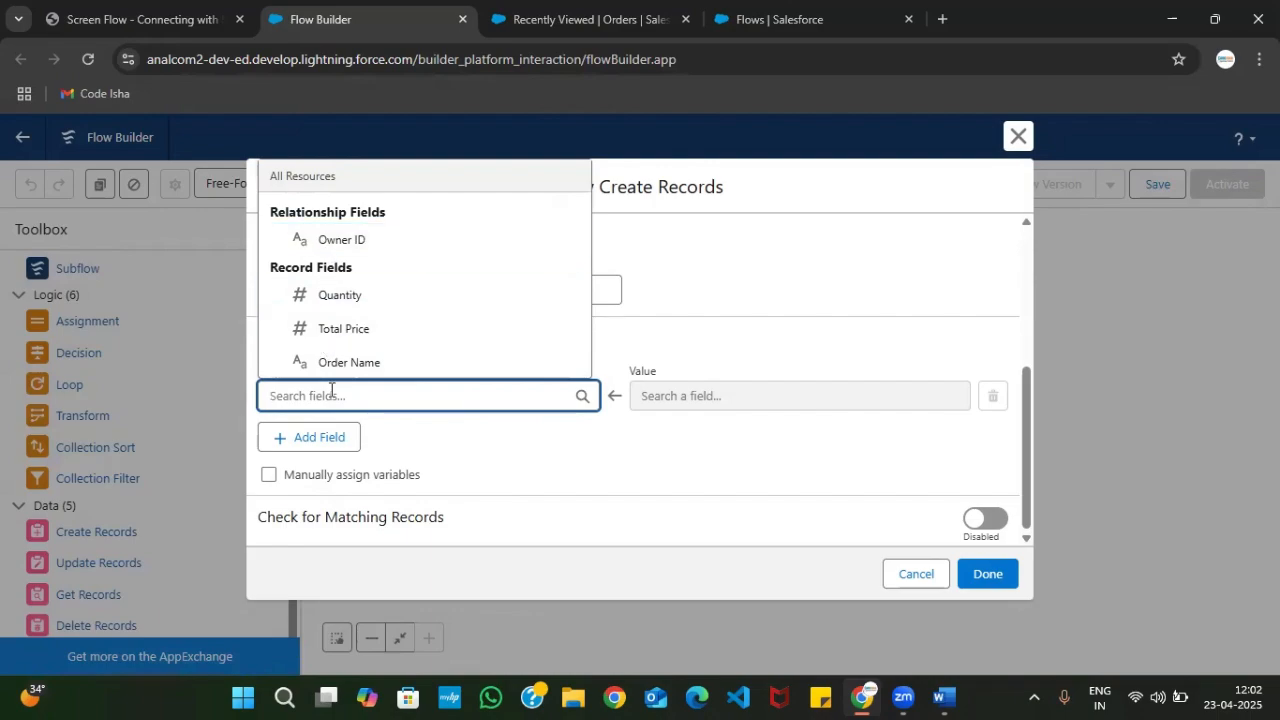
{"action": "left_click", "coordinate": [705, 396]}
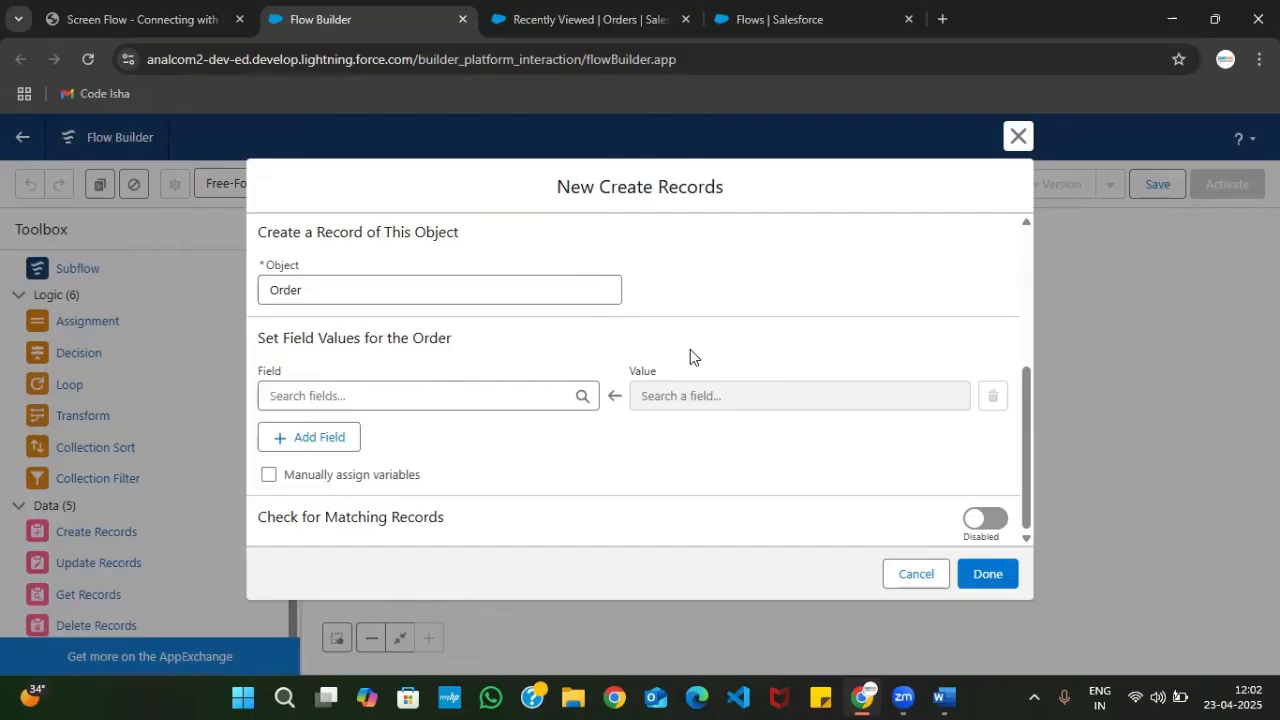
{"action": "left_click", "coordinate": [412, 394]}
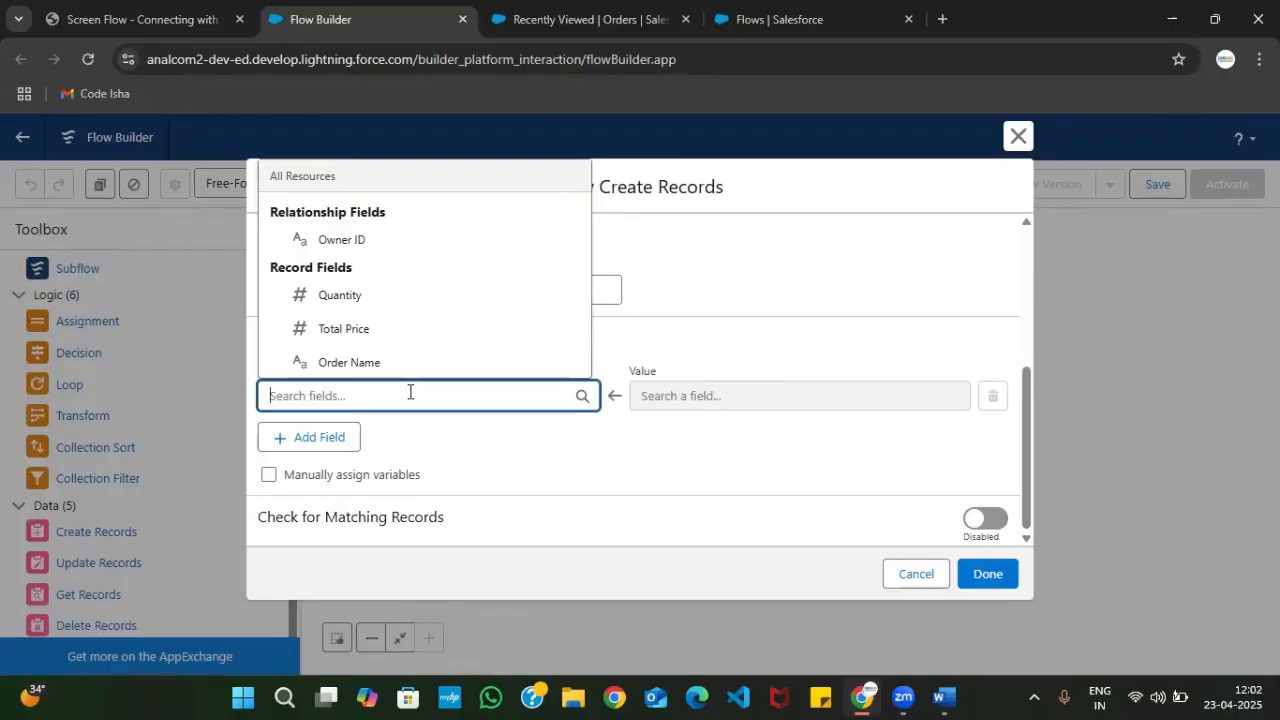
{"action": "type", "text": "Order"}
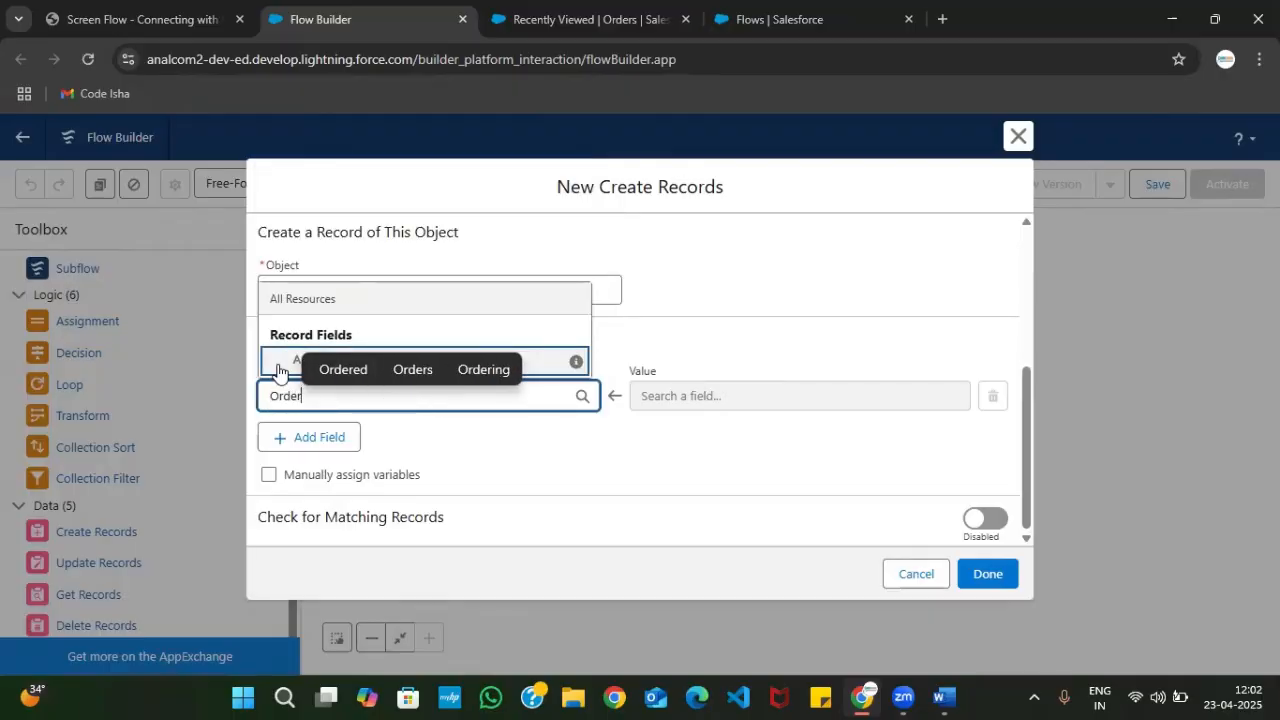
{"action": "left_click", "coordinate": [278, 366]}
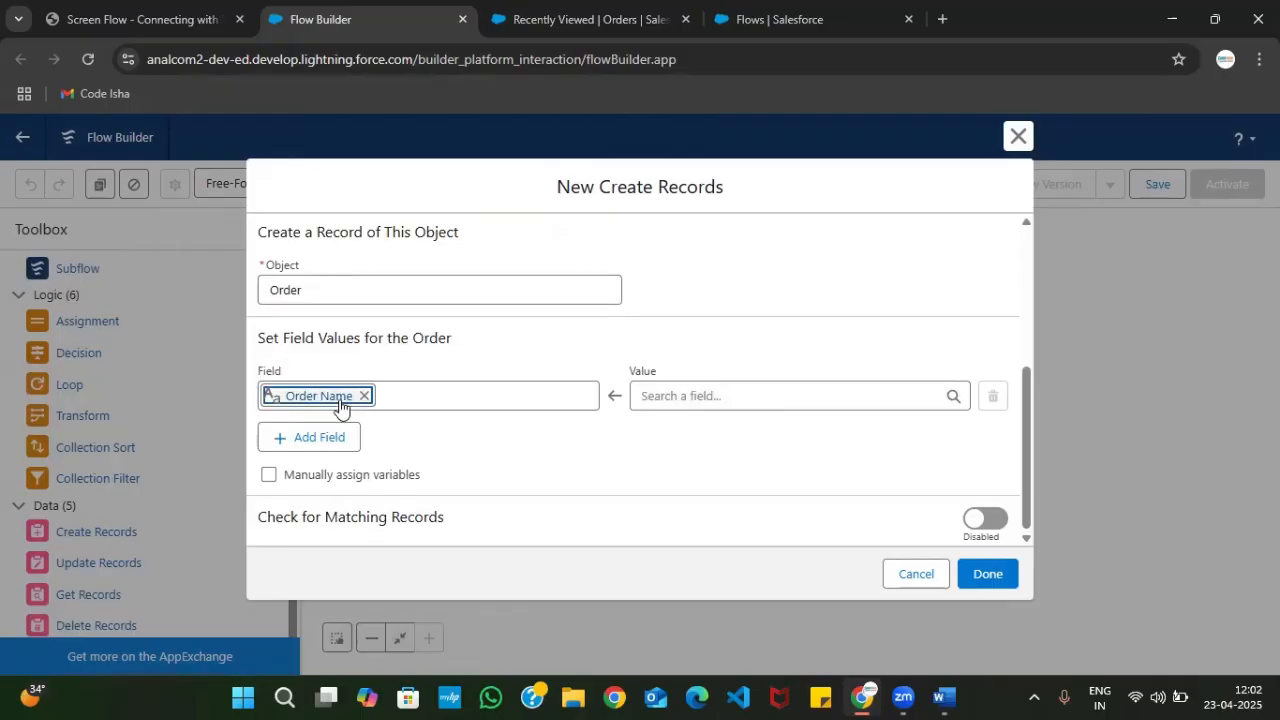
{"action": "left_click", "coordinate": [689, 396]}
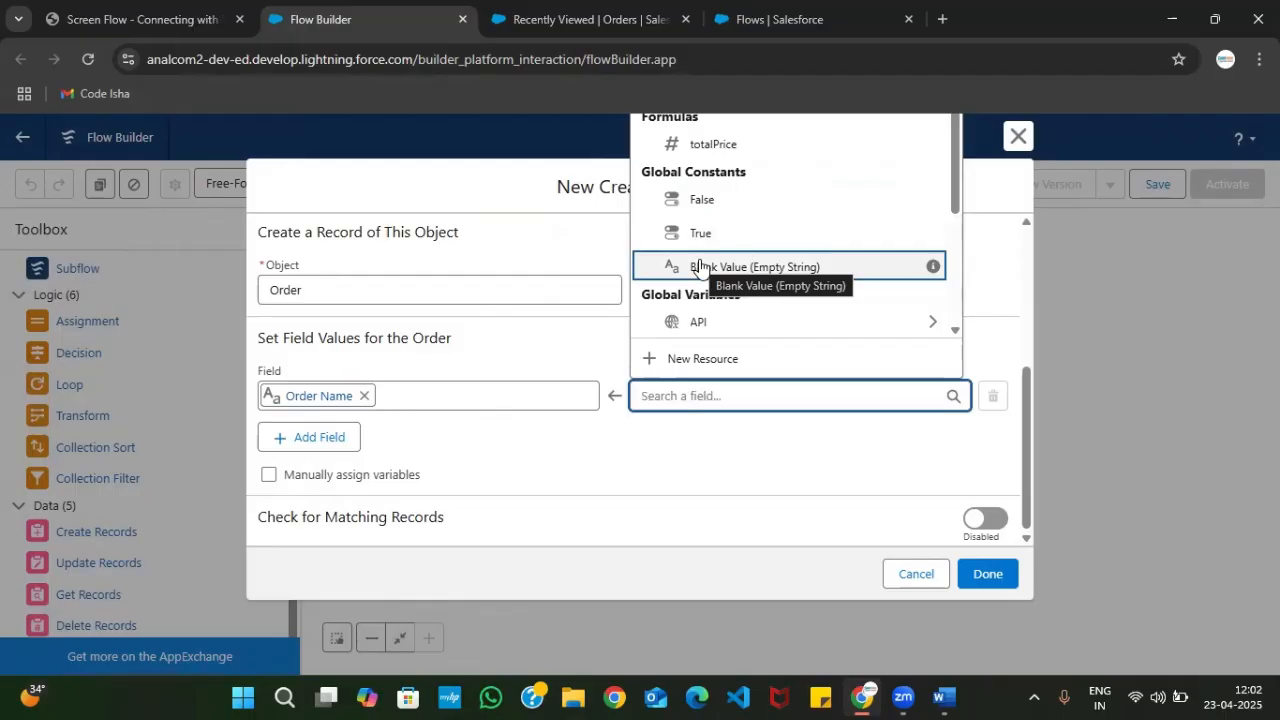
{"action": "type", "text": "Or"}
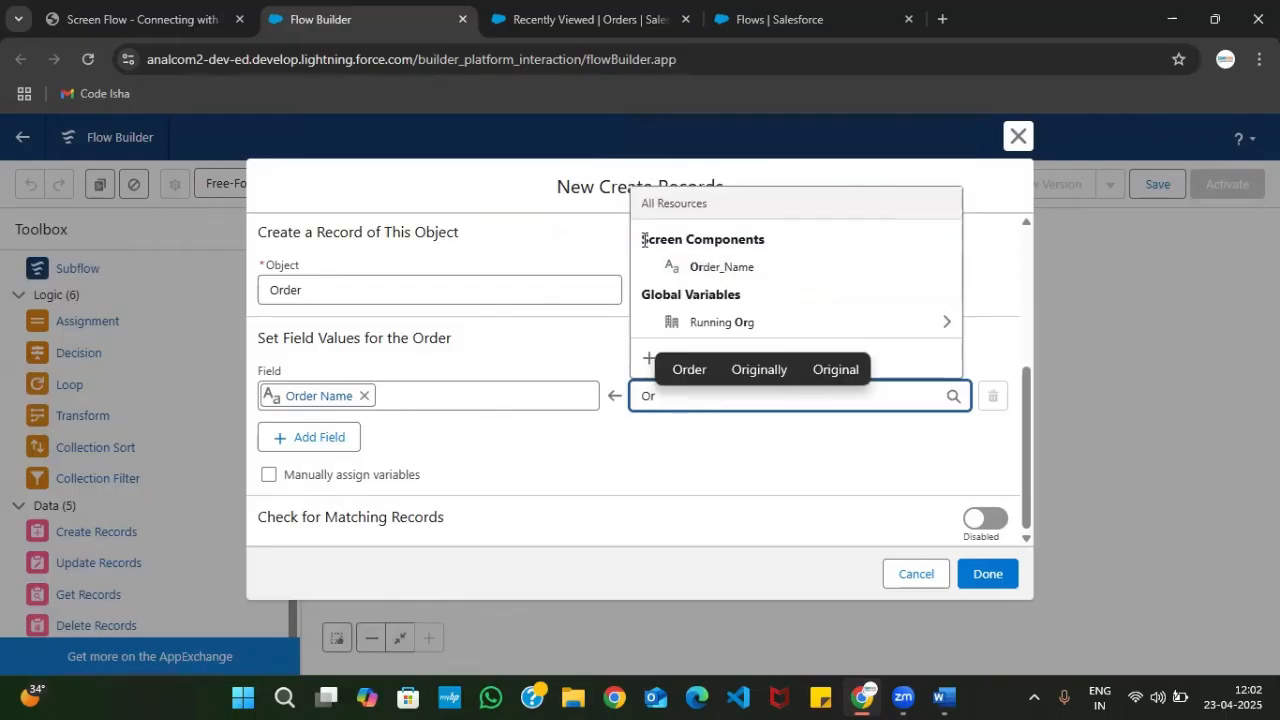
{"action": "left_click", "coordinate": [728, 268]}
- Add a second field mapping that sets Quantity from the Customer Input screen's Quantity component
{"action": "left_click", "coordinate": [310, 440]}
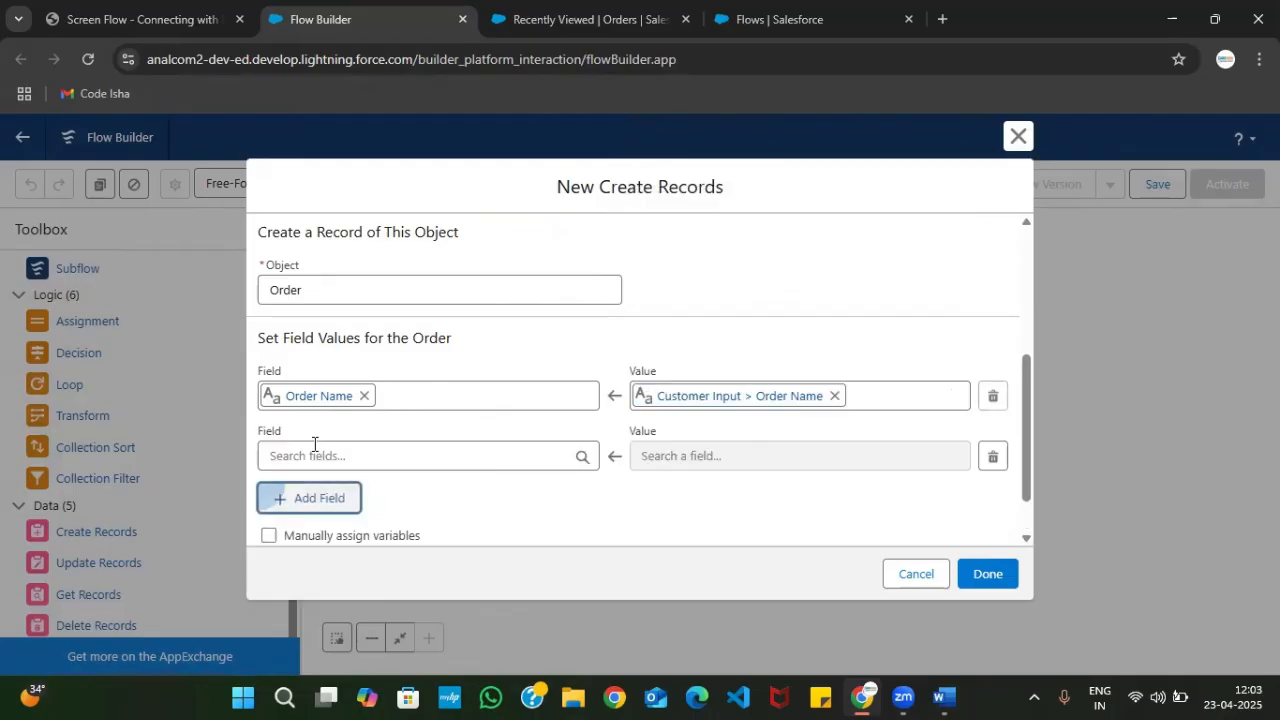
{"action": "left_click", "coordinate": [362, 455]}
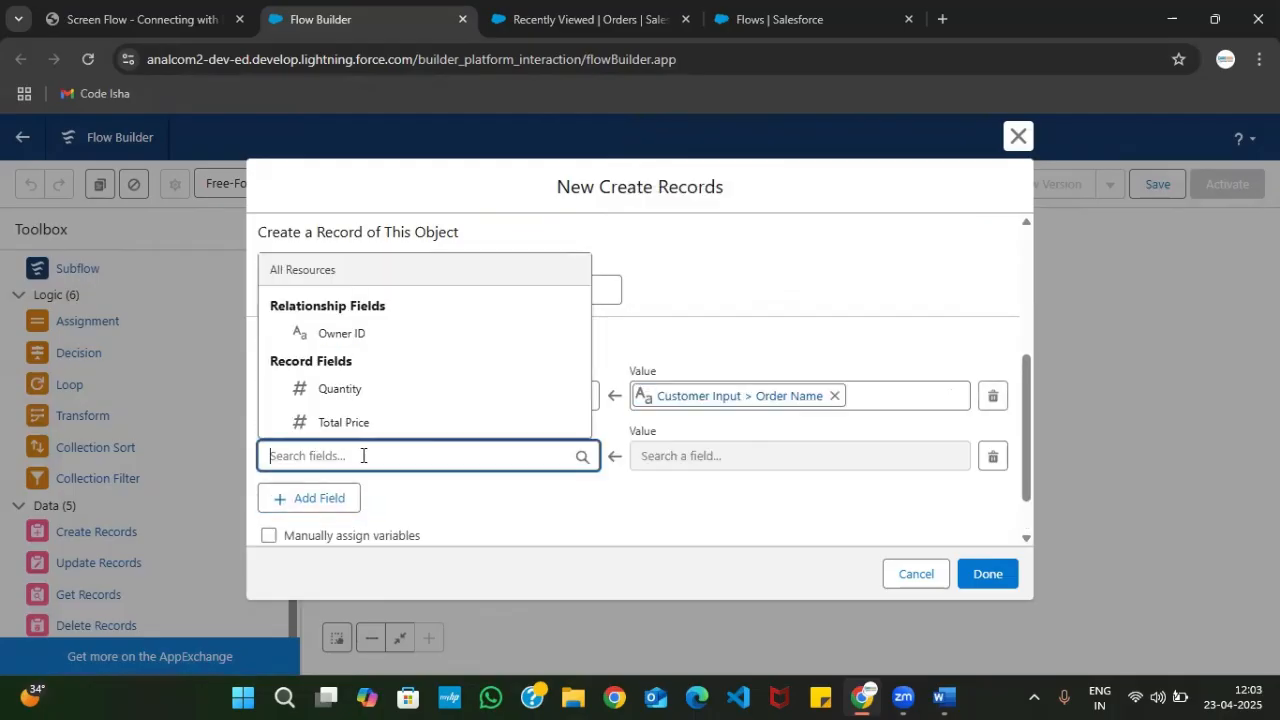
{"action": "left_click", "coordinate": [343, 400]}
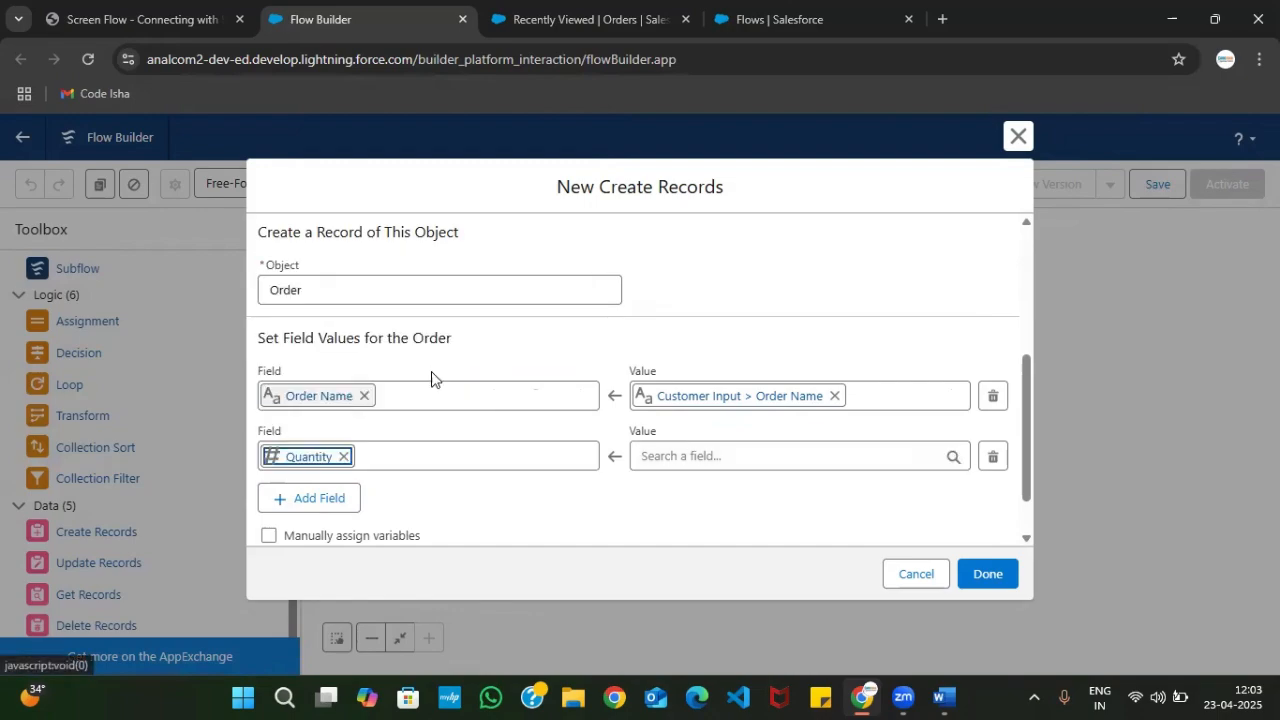
{"action": "left_click", "coordinate": [696, 452]}
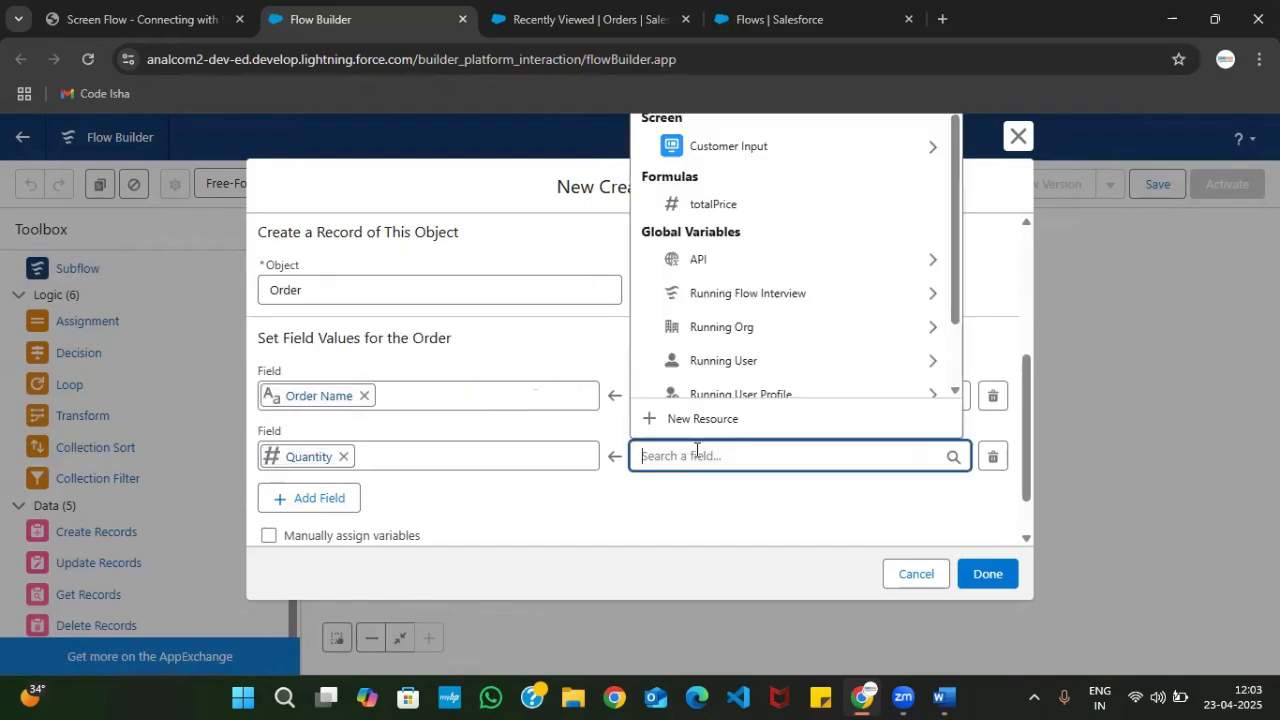
{"action": "type", "text": "Qua"}
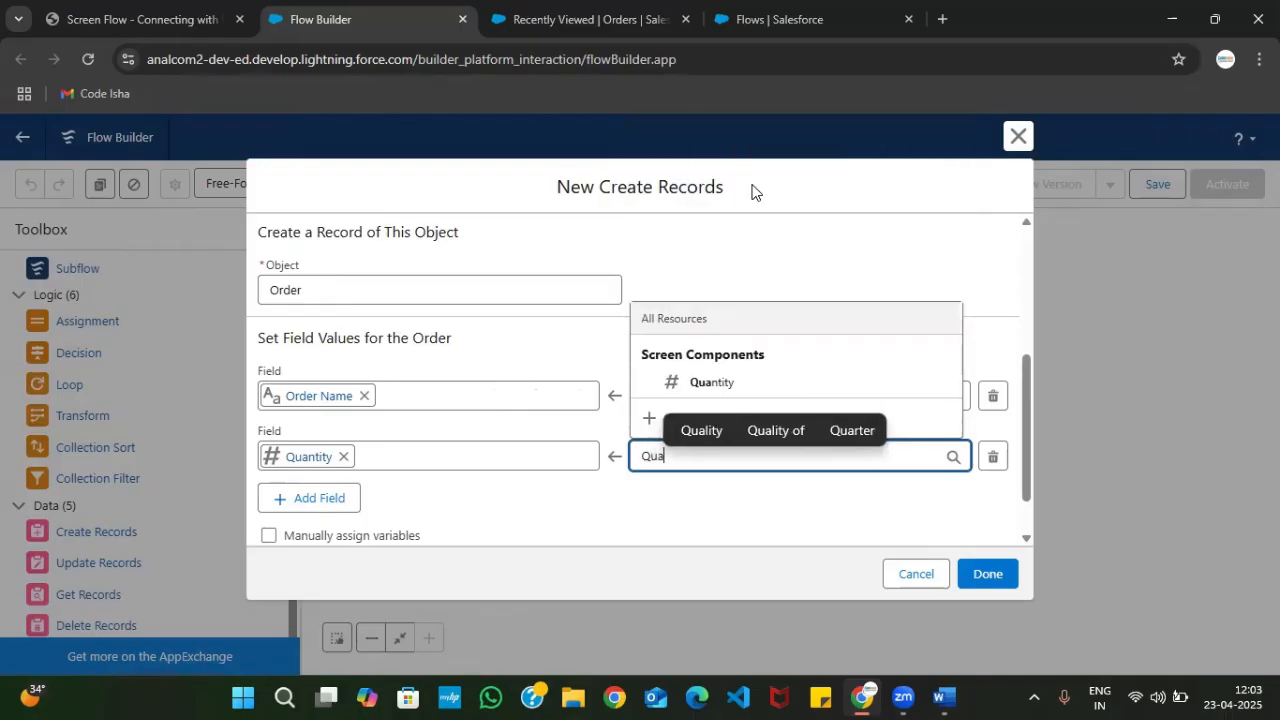
{"action": "left_click", "coordinate": [697, 392]}
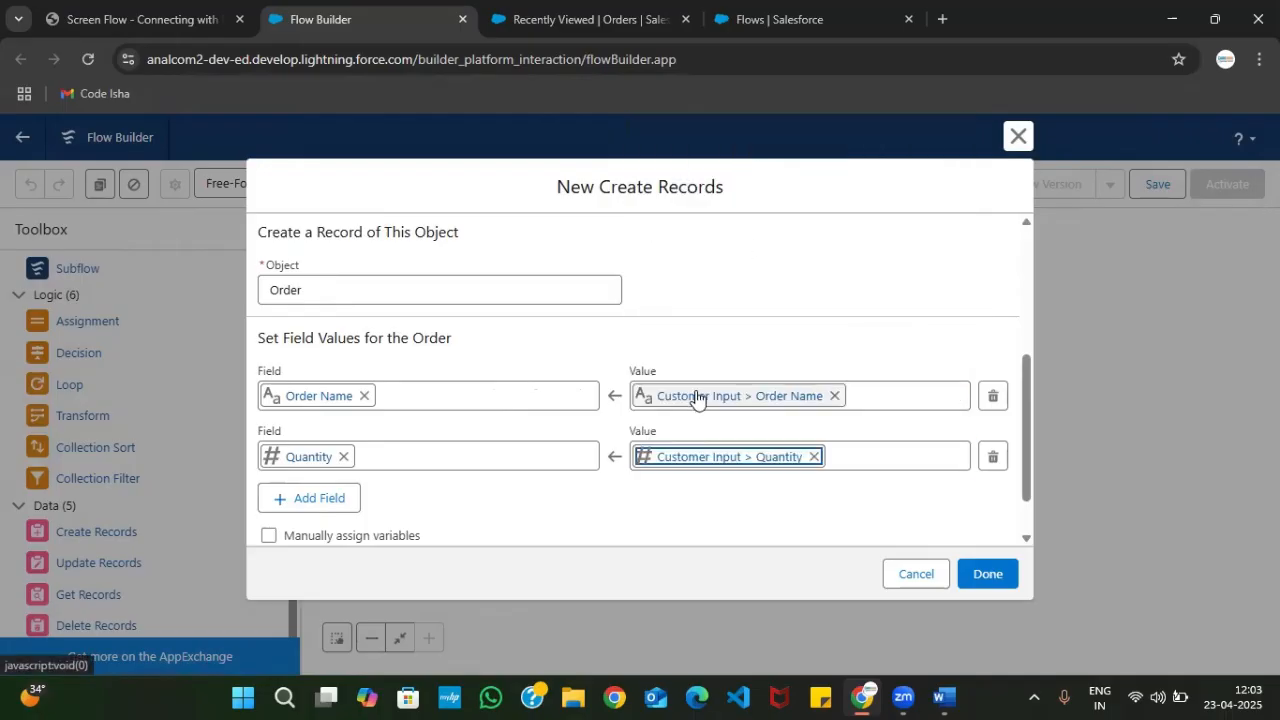
- Add a third field mapping that sets Total Price from the totalPrice formula
{"action": "left_click", "coordinate": [321, 499]}
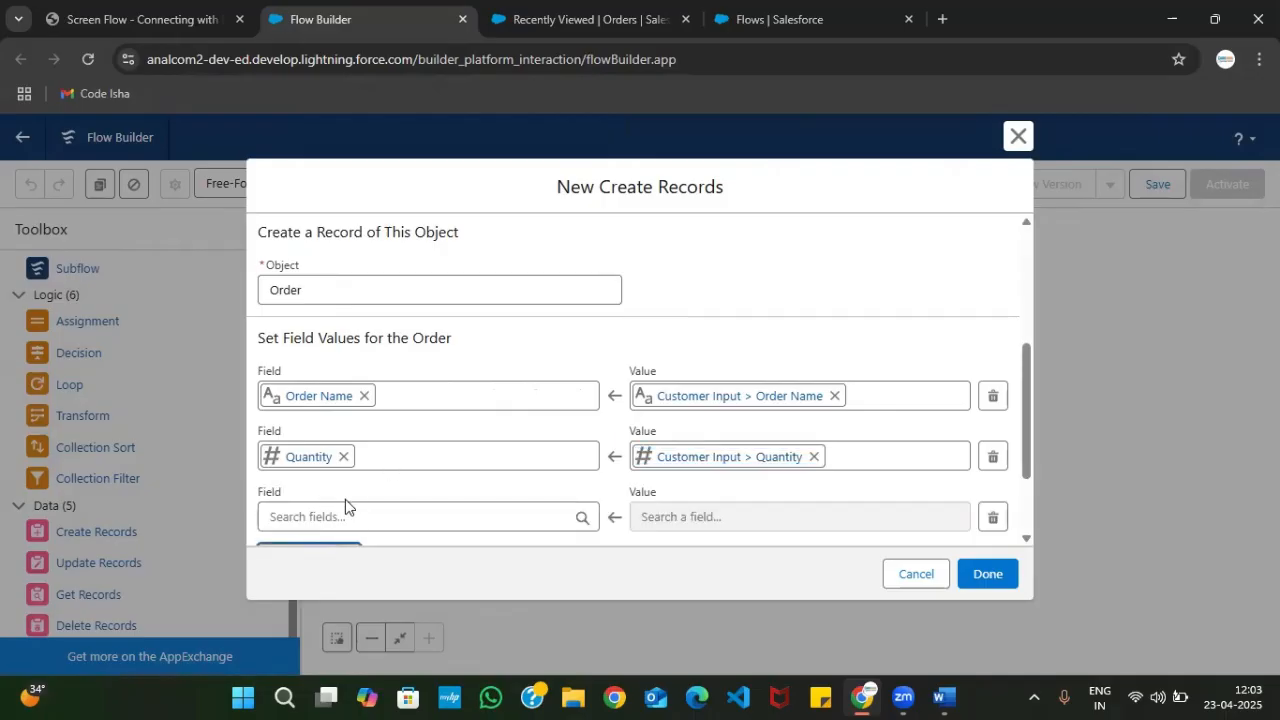
{"action": "scroll", "coordinate": [345, 499], "scroll_direction": "down", "scroll_amount": 2}
{"action": "left_click", "coordinate": [348, 390]}
{"action": "type", "text": "T"}
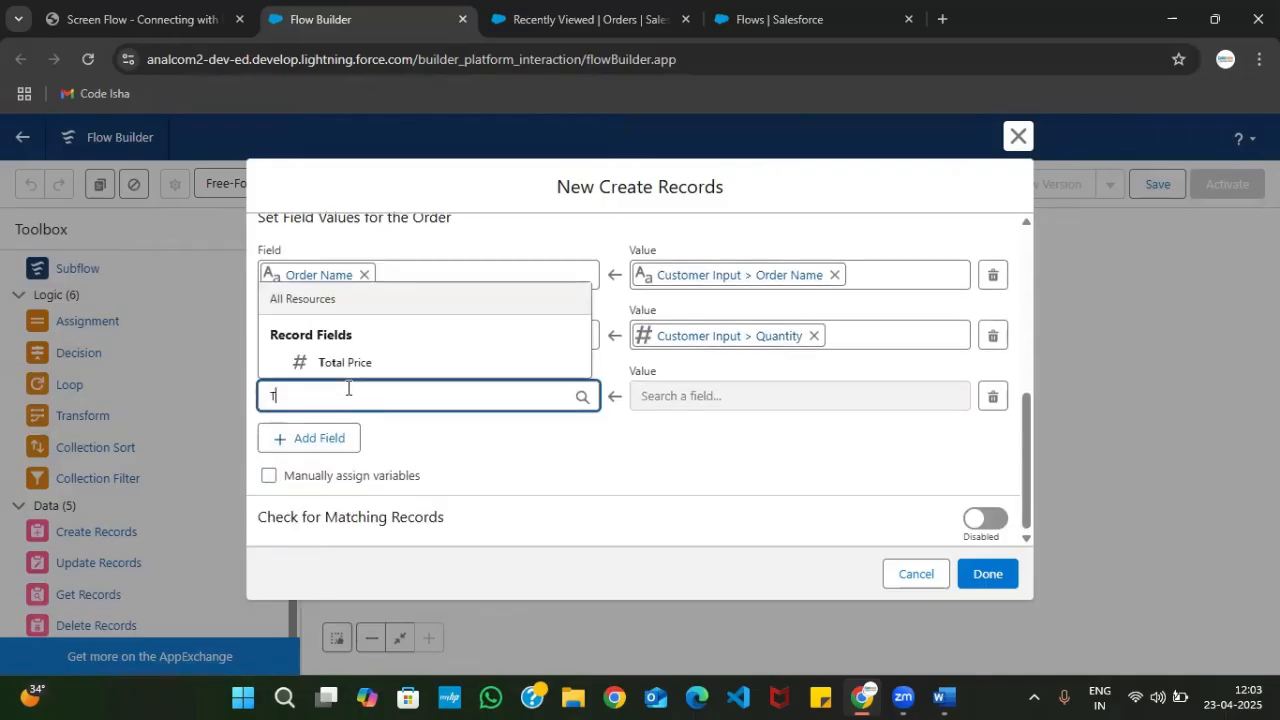
{"action": "left_click", "coordinate": [461, 371]}
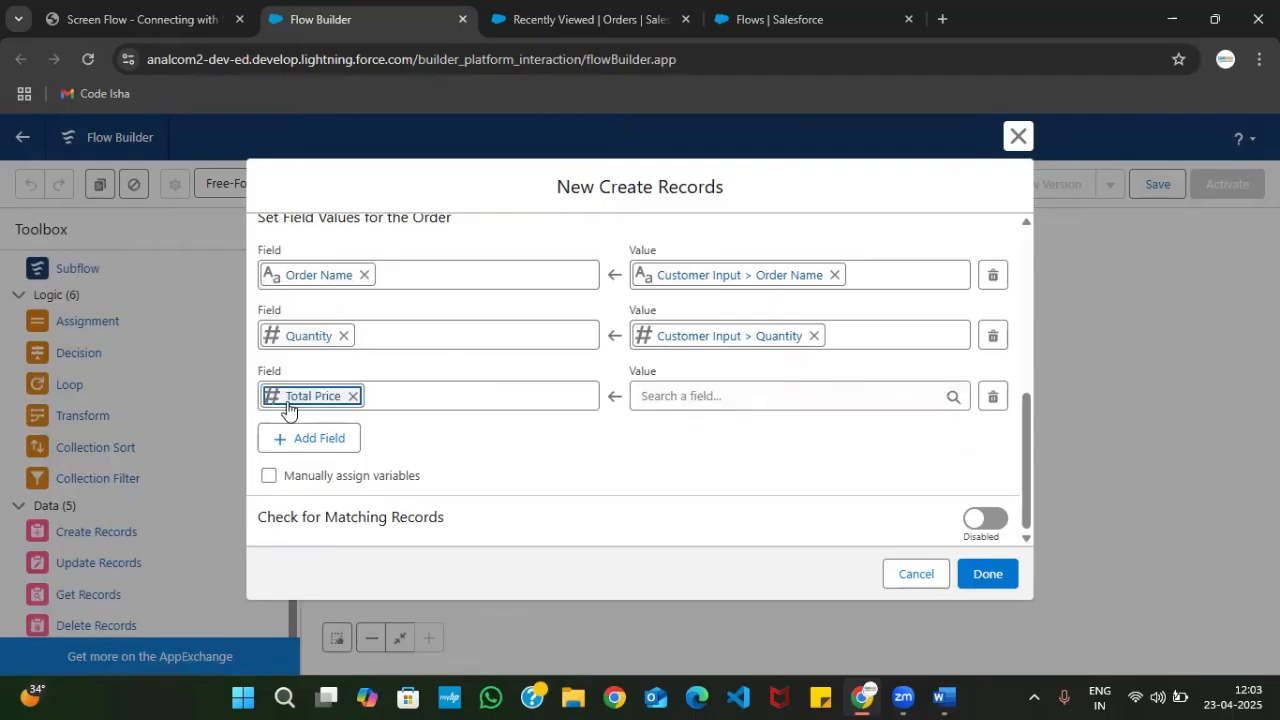
{"action": "left_click", "coordinate": [729, 397]}
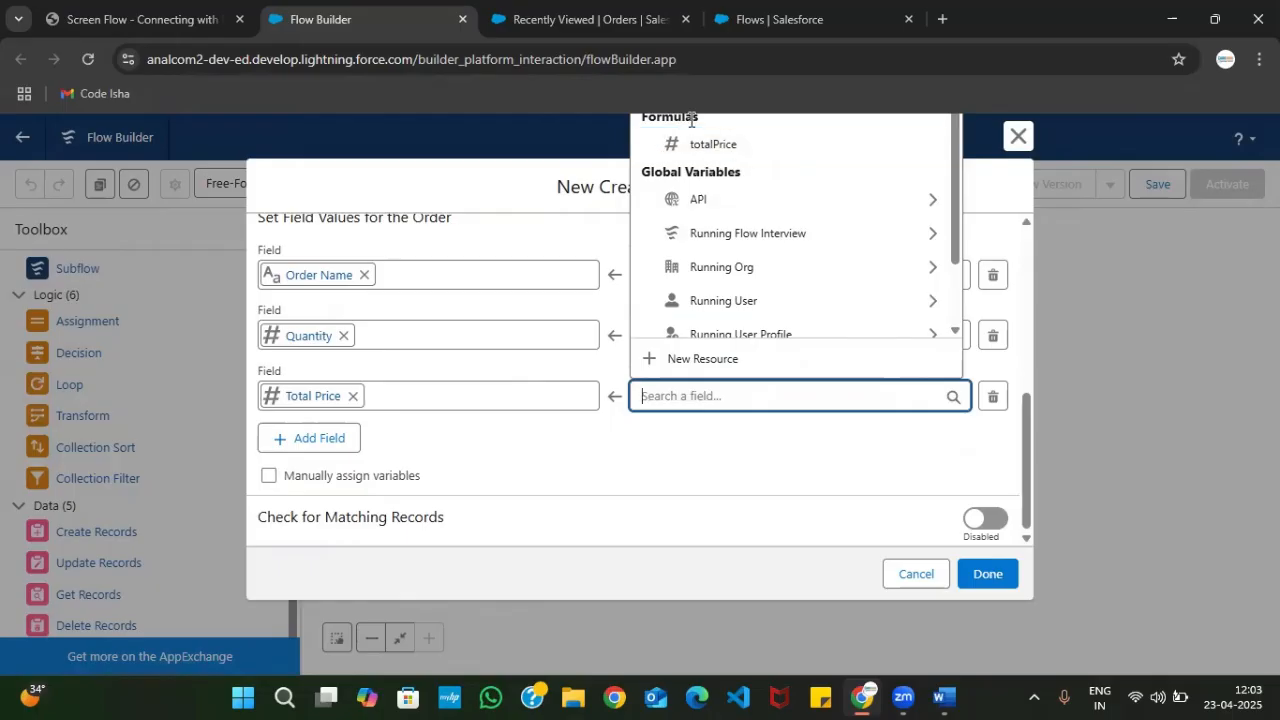
{"action": "left_click", "coordinate": [722, 148]}
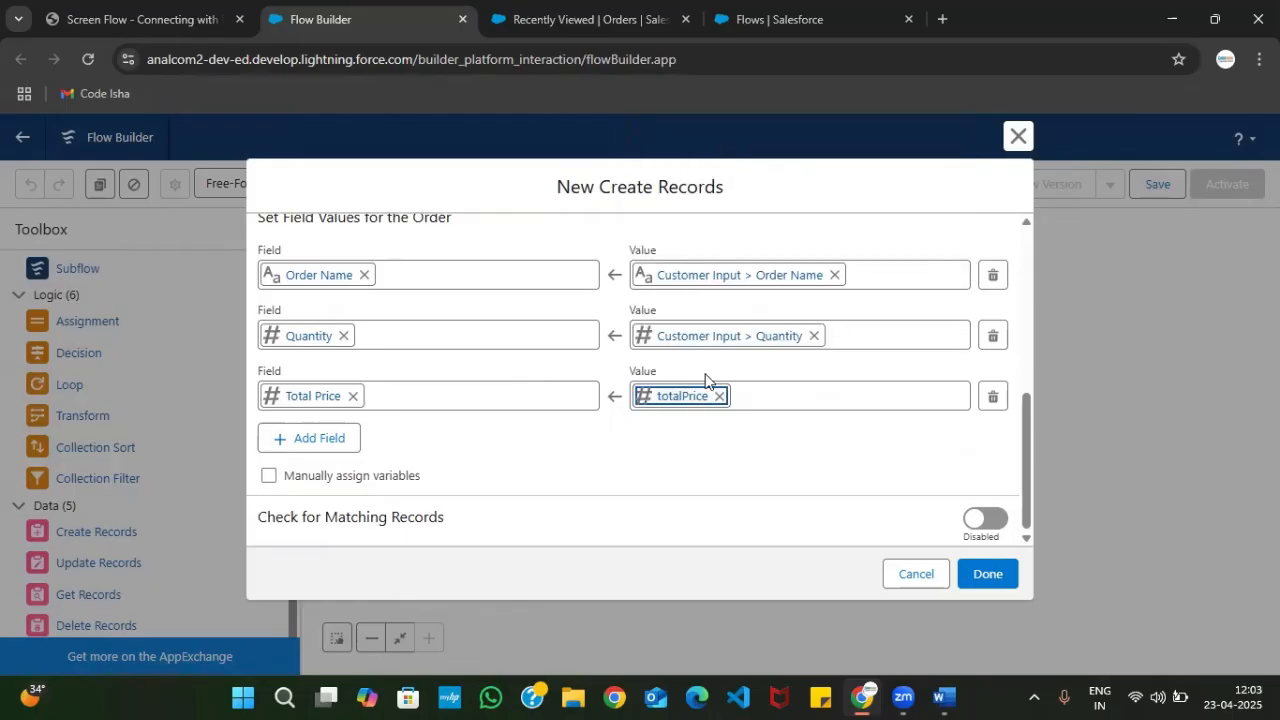
- Review the three Order field mappings and finish the Create Records element
{"action": "left_click", "coordinate": [677, 408]}
{"action": "left_click", "coordinate": [652, 471]}
{"action": "scroll", "coordinate": [612, 420], "scroll_direction": "up", "scroll_amount": 3}
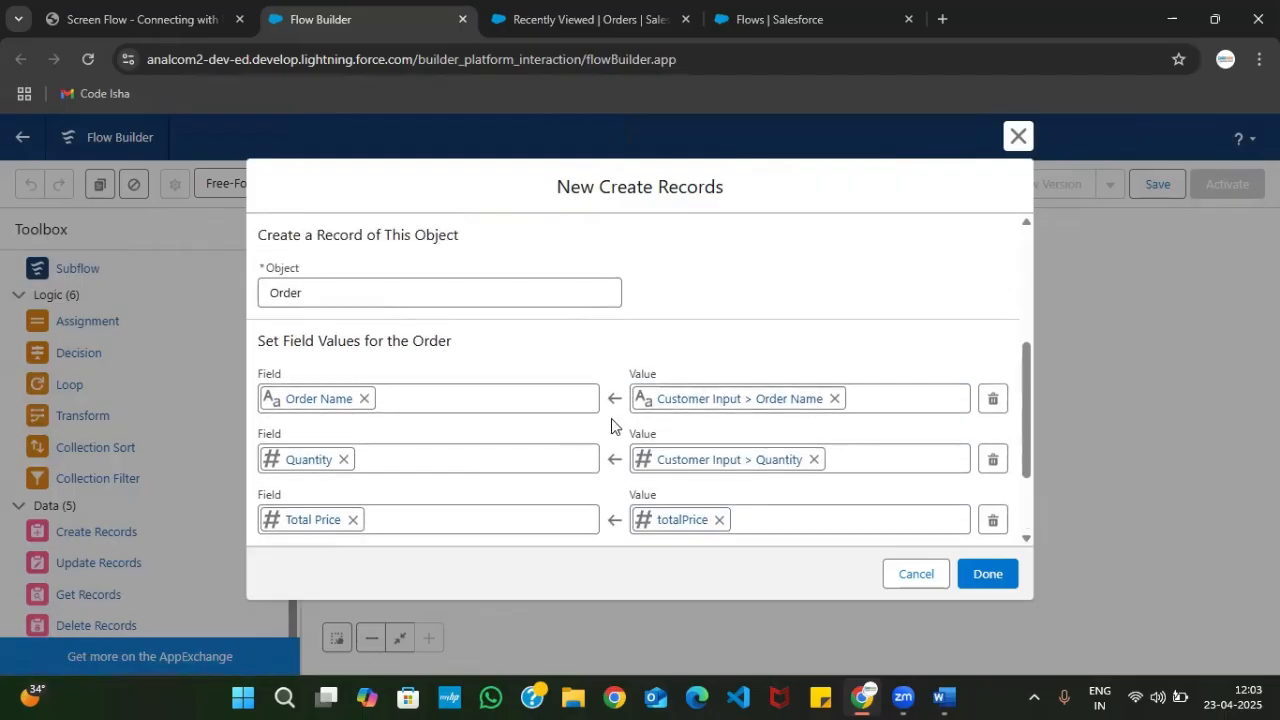
{"action": "scroll", "coordinate": [610, 416], "scroll_direction": "down", "scroll_amount": 3}
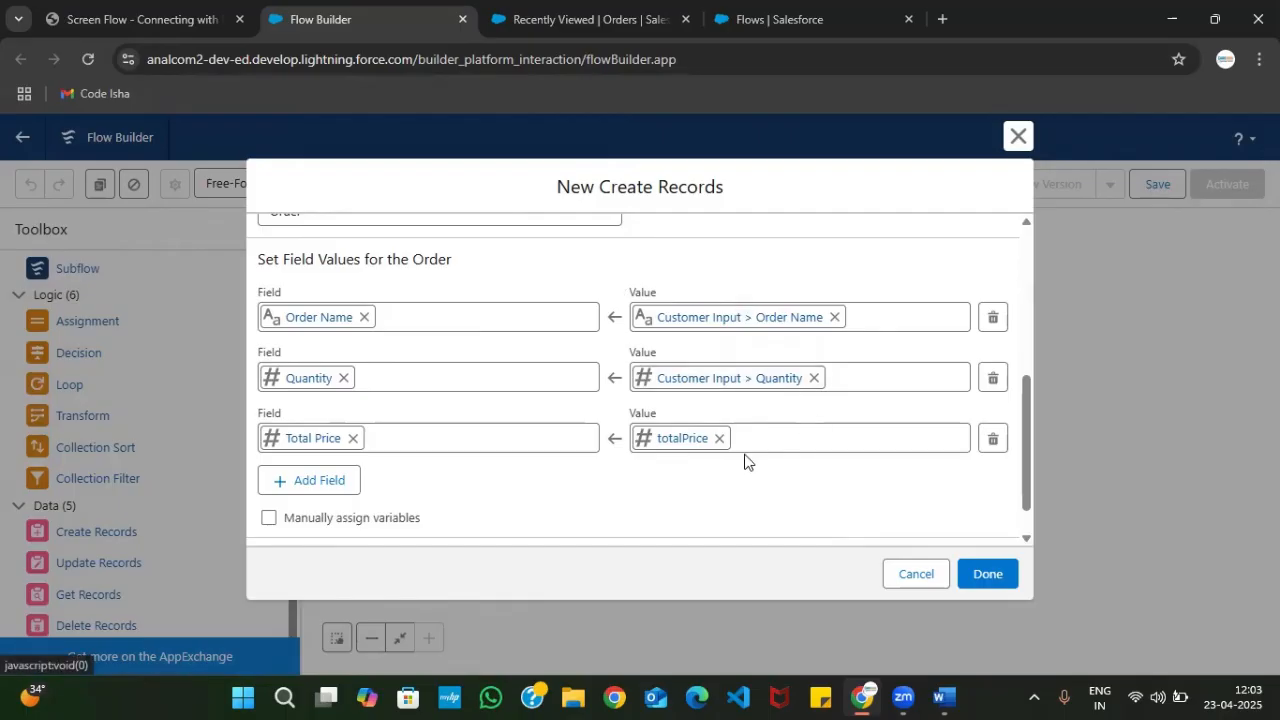
{"action": "left_click", "coordinate": [988, 575]}
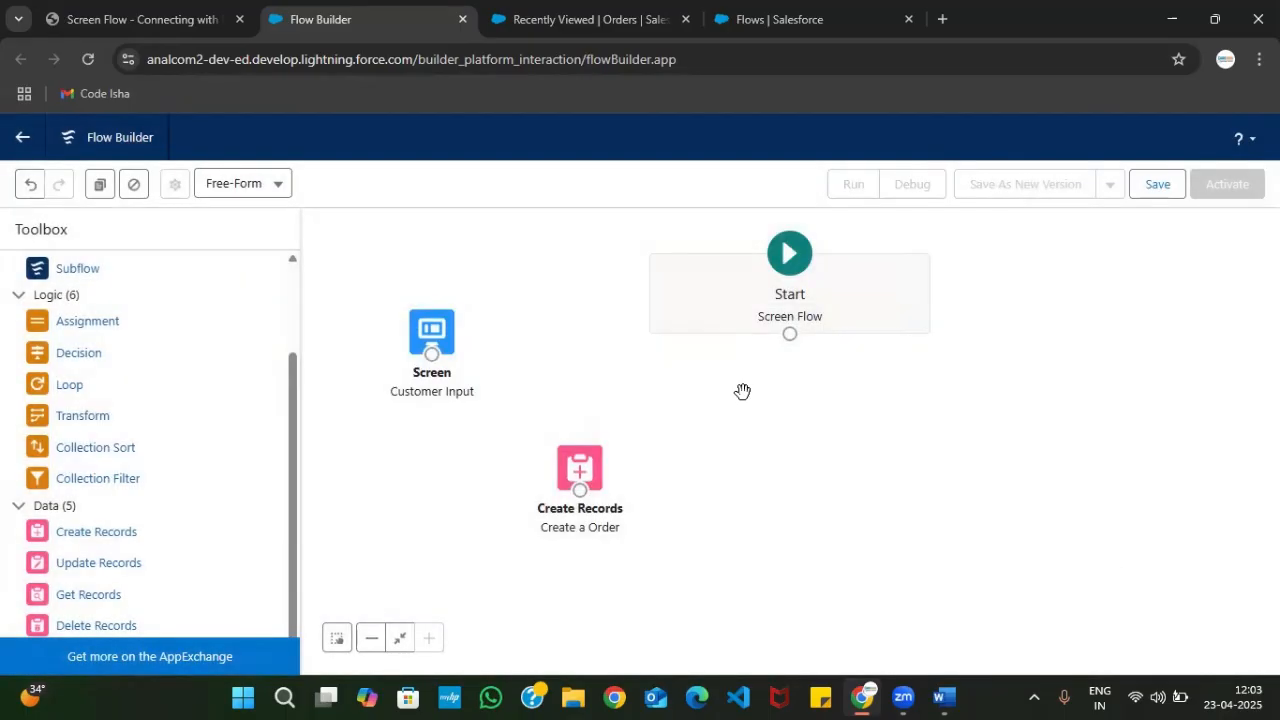
- Read the Step 4 instructions in the Screen Flow PDF for the confirmation screen's name and display text
{"action": "left_click", "coordinate": [160, 8]}
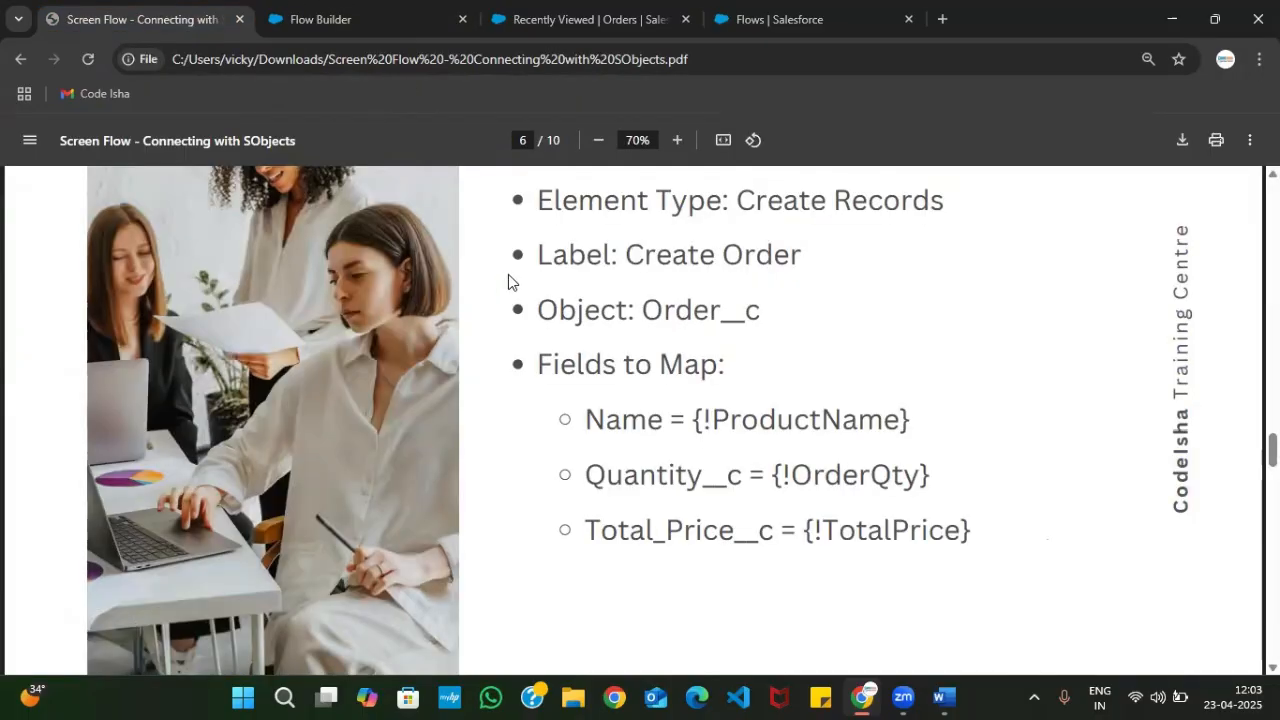
{"action": "scroll", "coordinate": [630, 420], "scroll_direction": "up", "scroll_amount": 1}
{"action": "scroll", "coordinate": [626, 447], "scroll_direction": "up", "scroll_amount": 1}
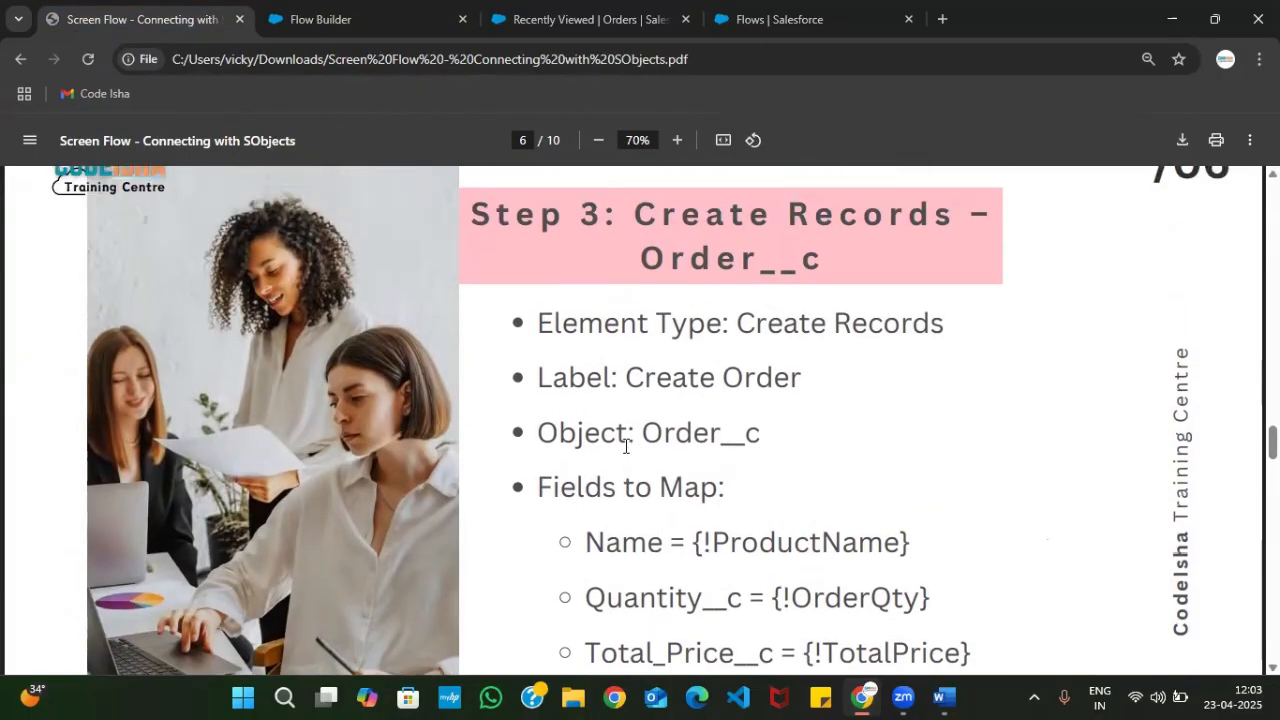
{"action": "scroll", "coordinate": [626, 447], "scroll_direction": "down", "scroll_amount": 6}
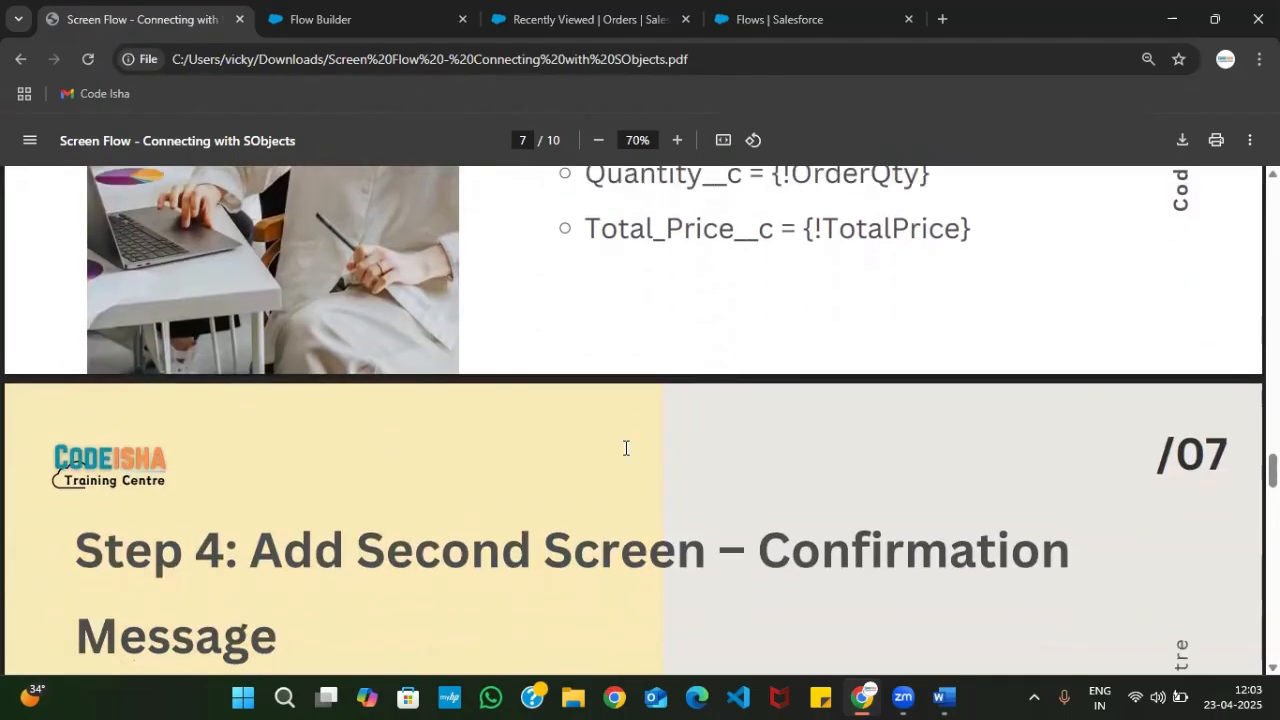
{"action": "scroll", "coordinate": [531, 467], "scroll_direction": "down", "scroll_amount": 1}
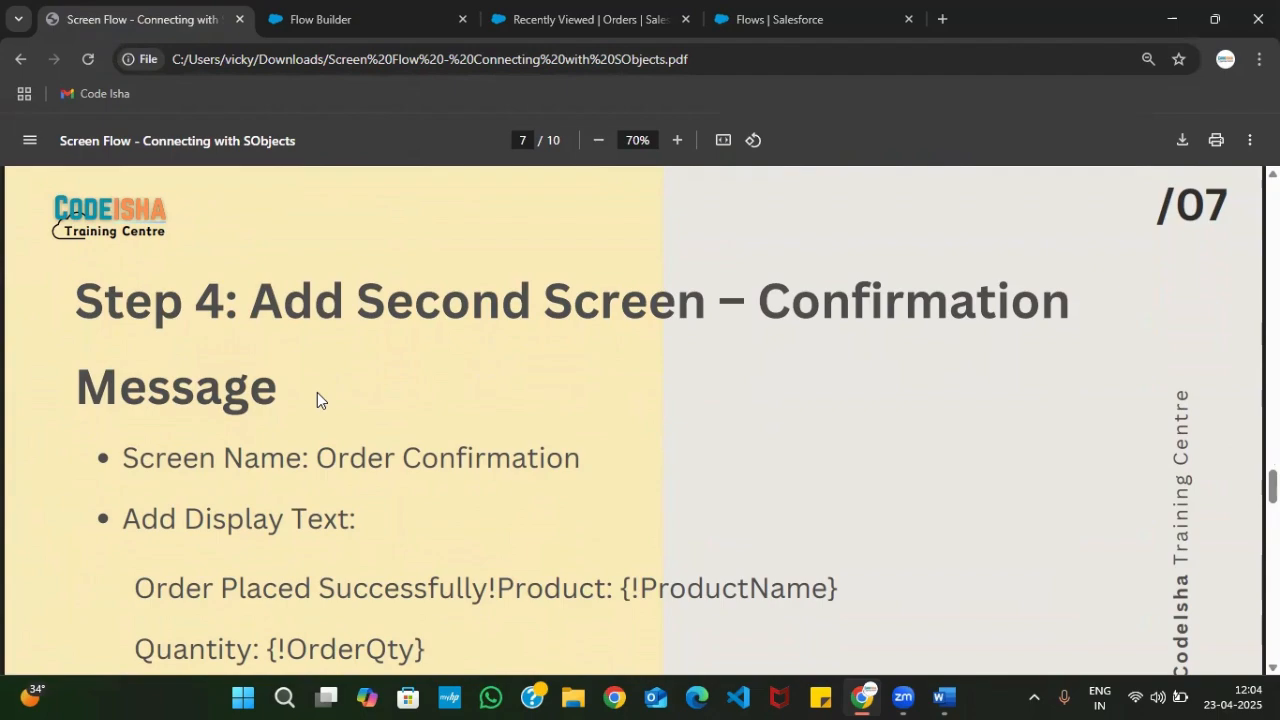
{"action": "scroll", "coordinate": [317, 398], "scroll_direction": "down", "scroll_amount": 3}
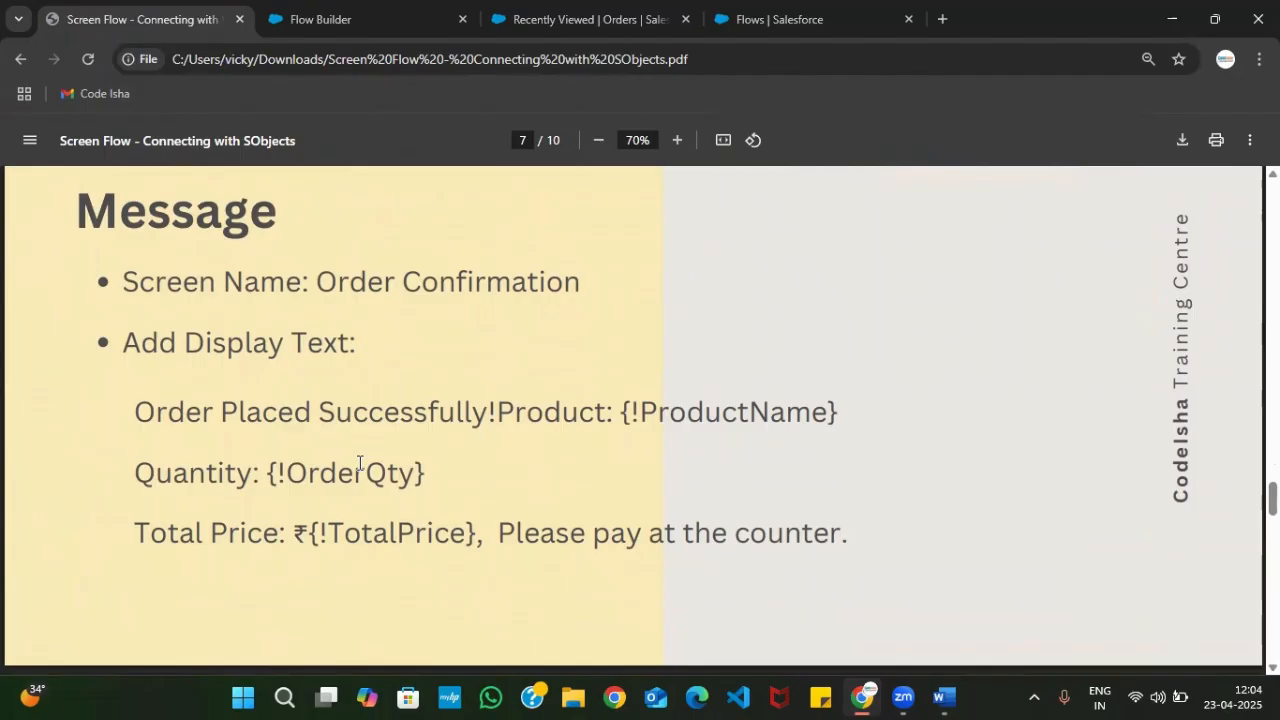
- Return to Flow Builder and add a second Screen element with the label and API name message
{"action": "left_click", "coordinate": [366, 10]}
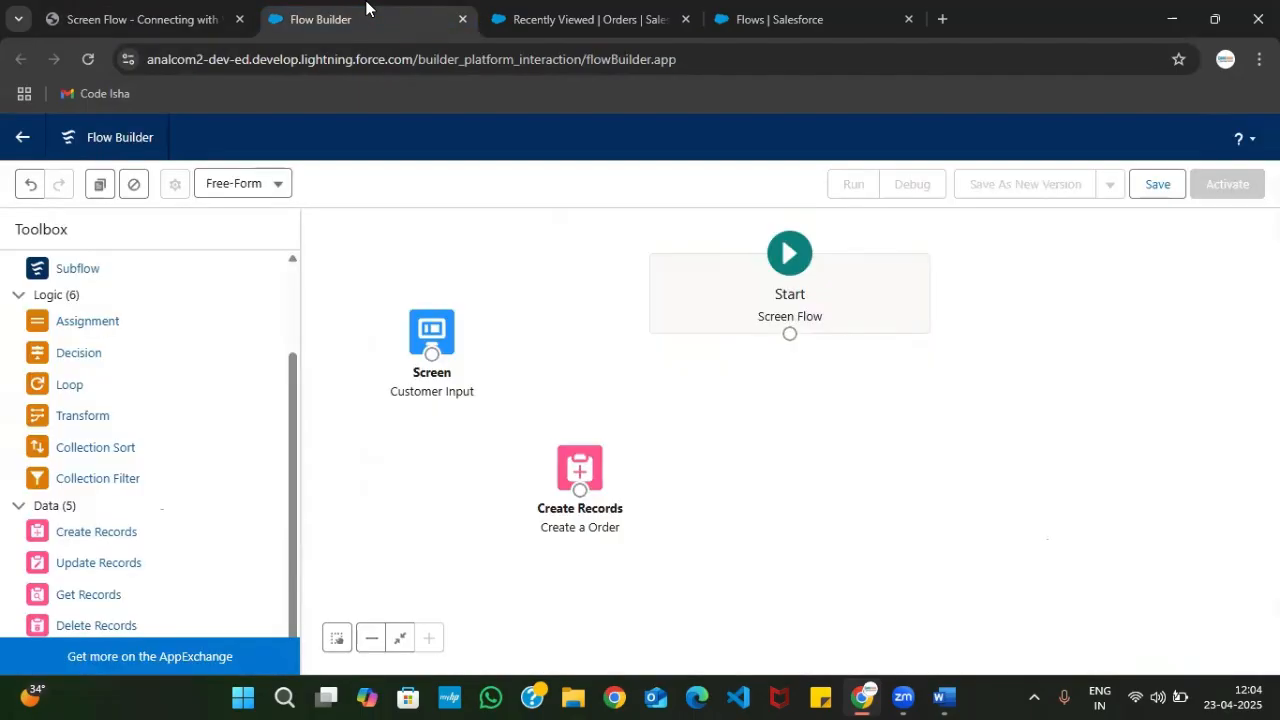
{"action": "scroll", "coordinate": [126, 391], "scroll_direction": "up", "scroll_amount": 3}
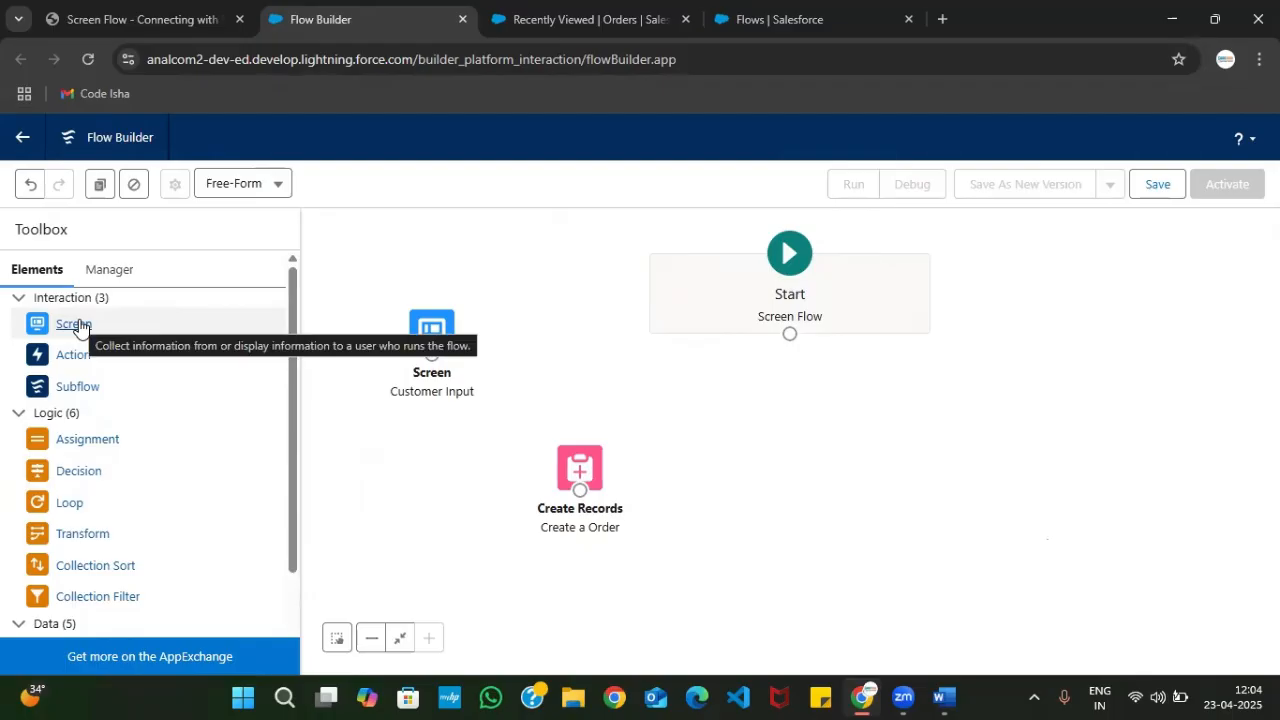
{"action": "left_click_drag", "start_coordinate": [79, 329], "coordinate": [617, 351]}
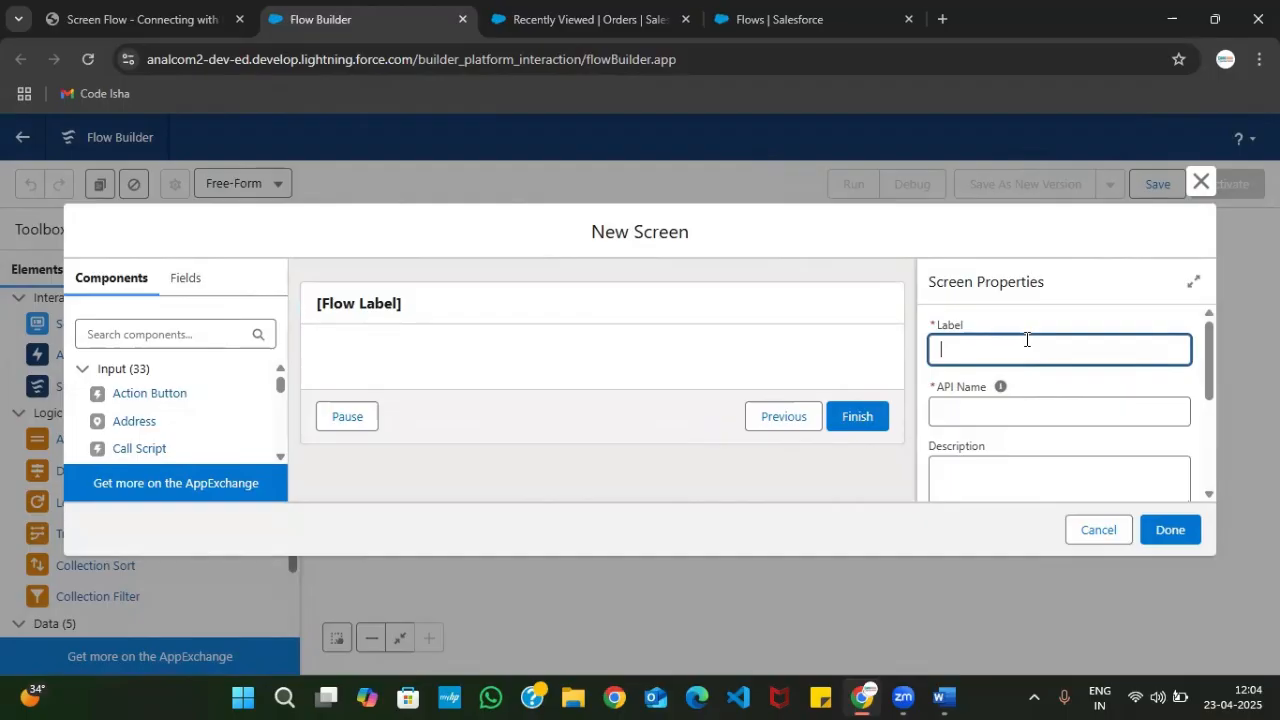
{"action": "type", "text": "essage"}
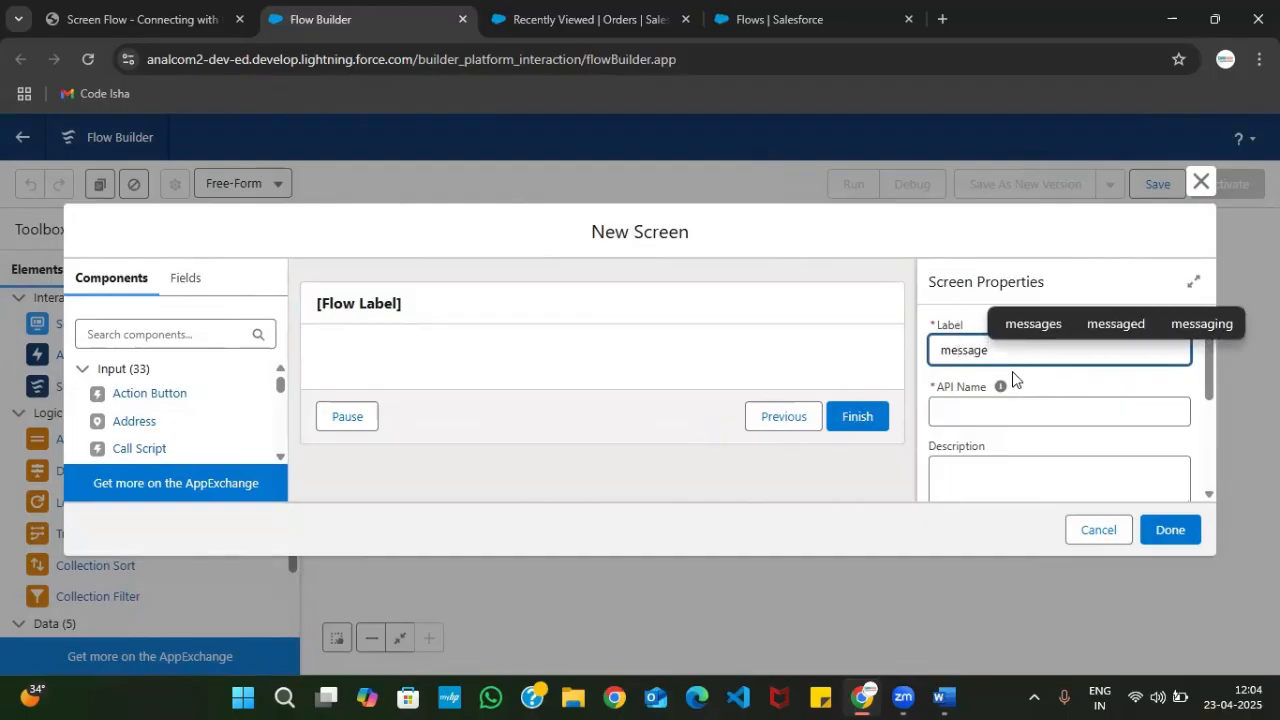
{"action": "left_click", "coordinate": [994, 411]}
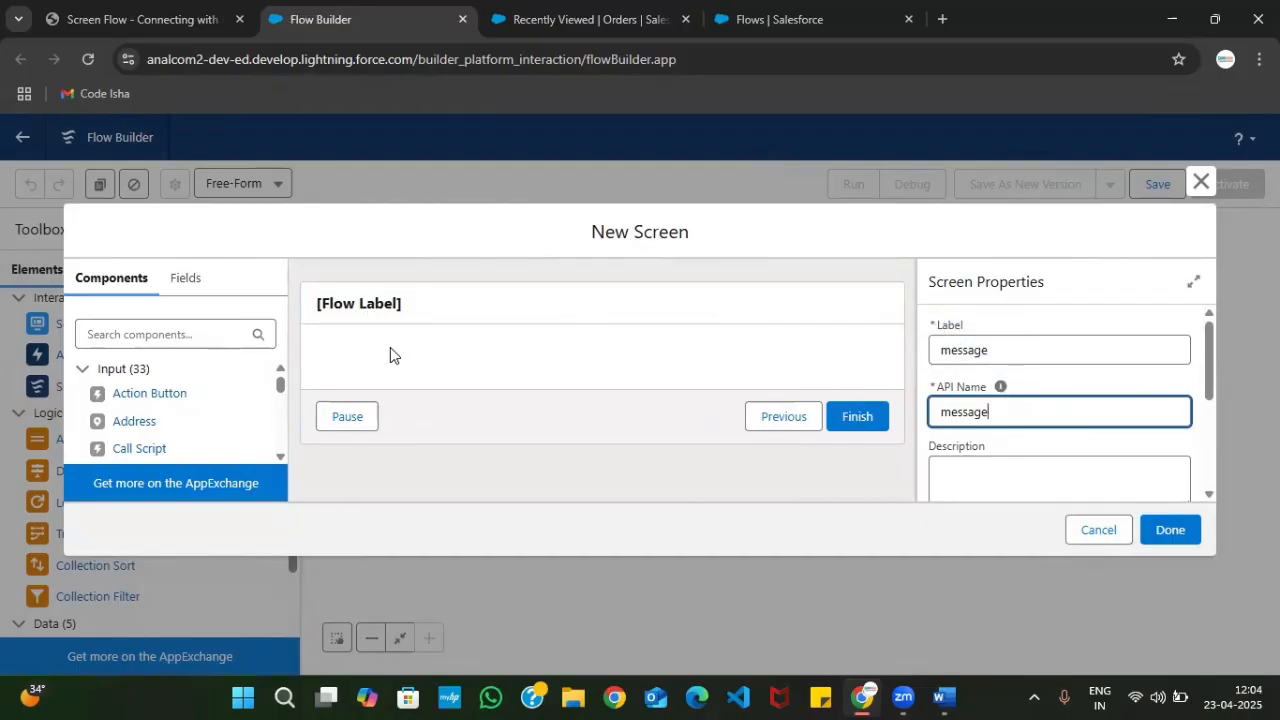
- Add a Display Text component to the message screen and give it the API name displaymessage
{"action": "left_click", "coordinate": [167, 329]}
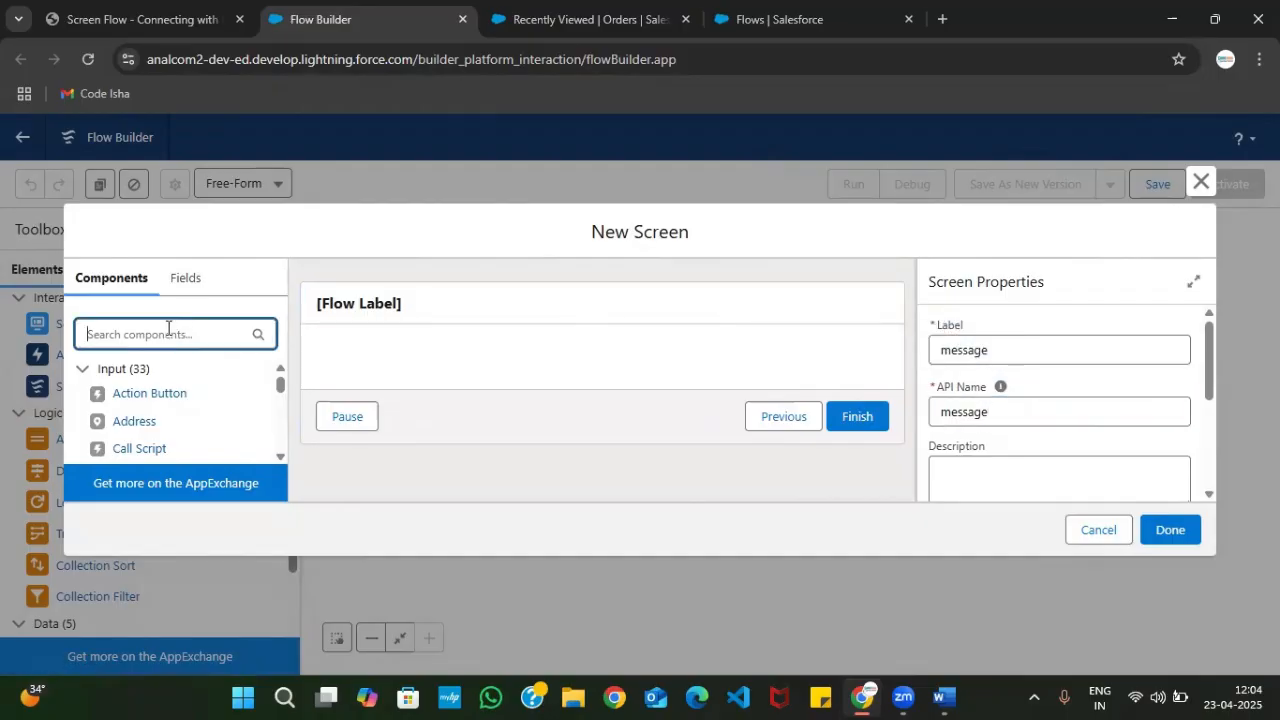
{"action": "type", "text": "disp"}
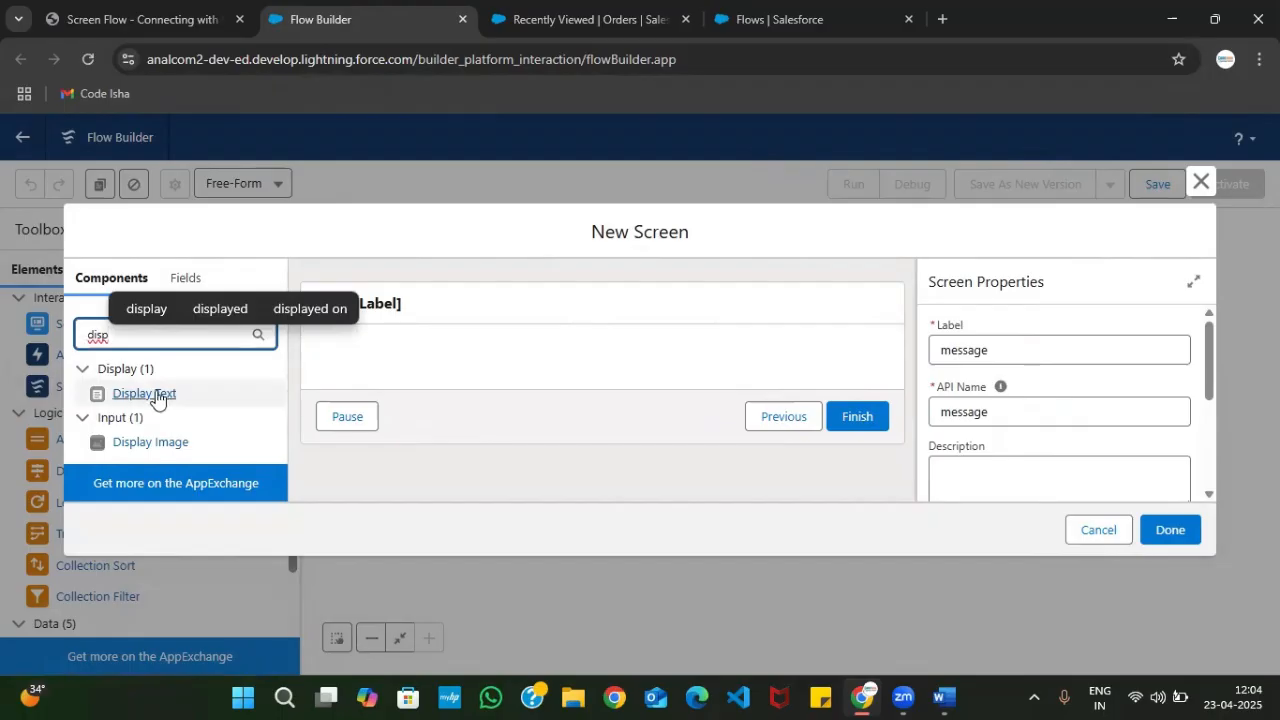
{"action": "left_click_drag", "start_coordinate": [156, 396], "coordinate": [459, 352]}
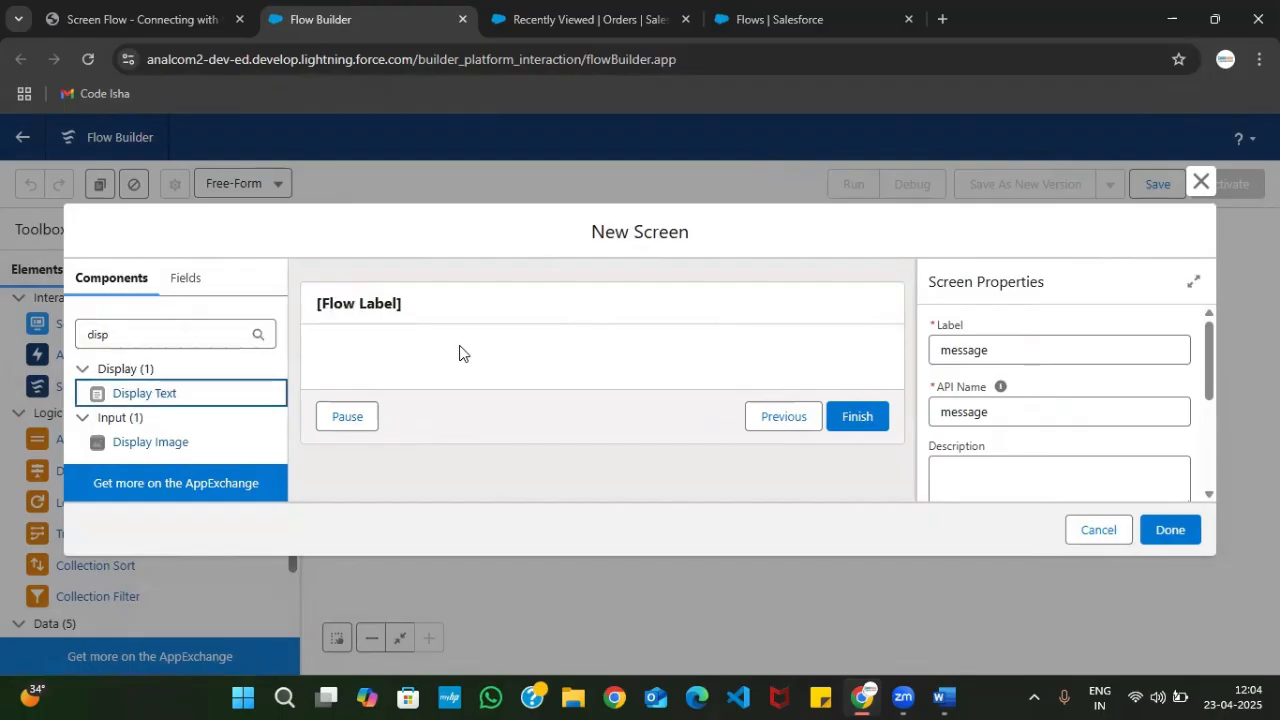
{"action": "left_click_drag", "start_coordinate": [157, 398], "coordinate": [421, 351]}
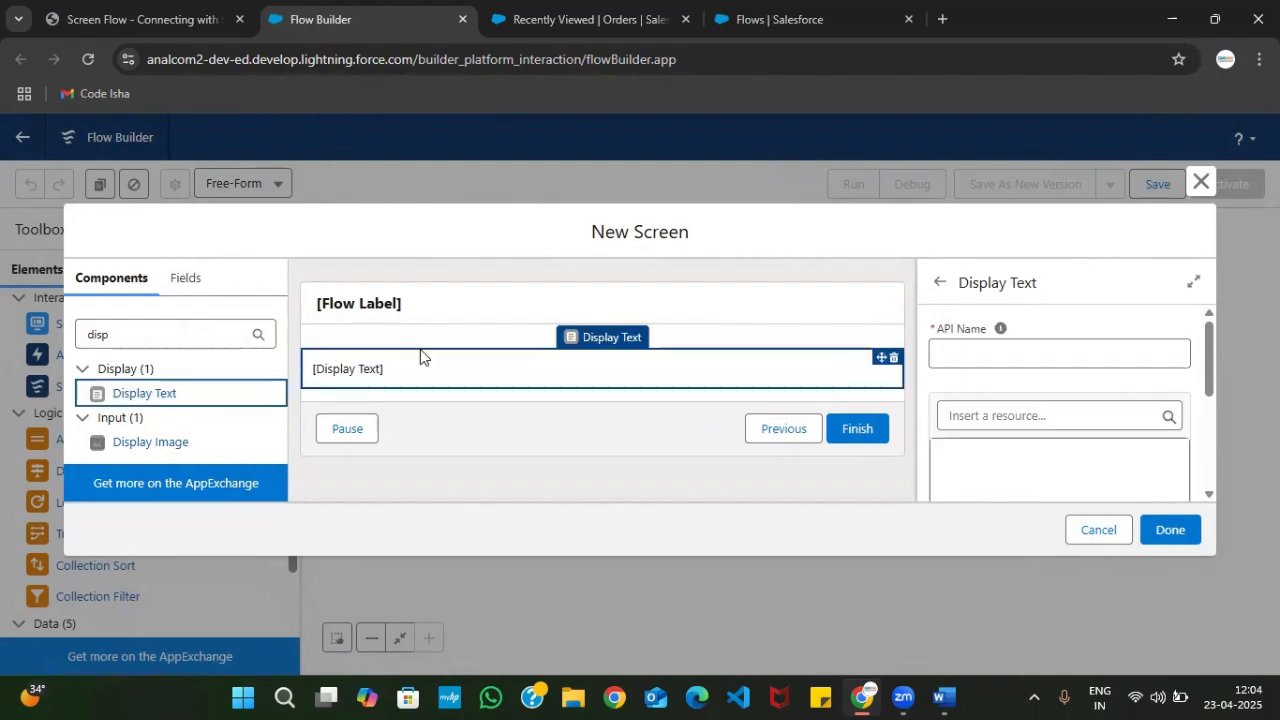
{"action": "left_click", "coordinate": [940, 356]}
{"action": "left_click", "coordinate": [983, 361]}
{"action": "type", "text": "displaymessage"}
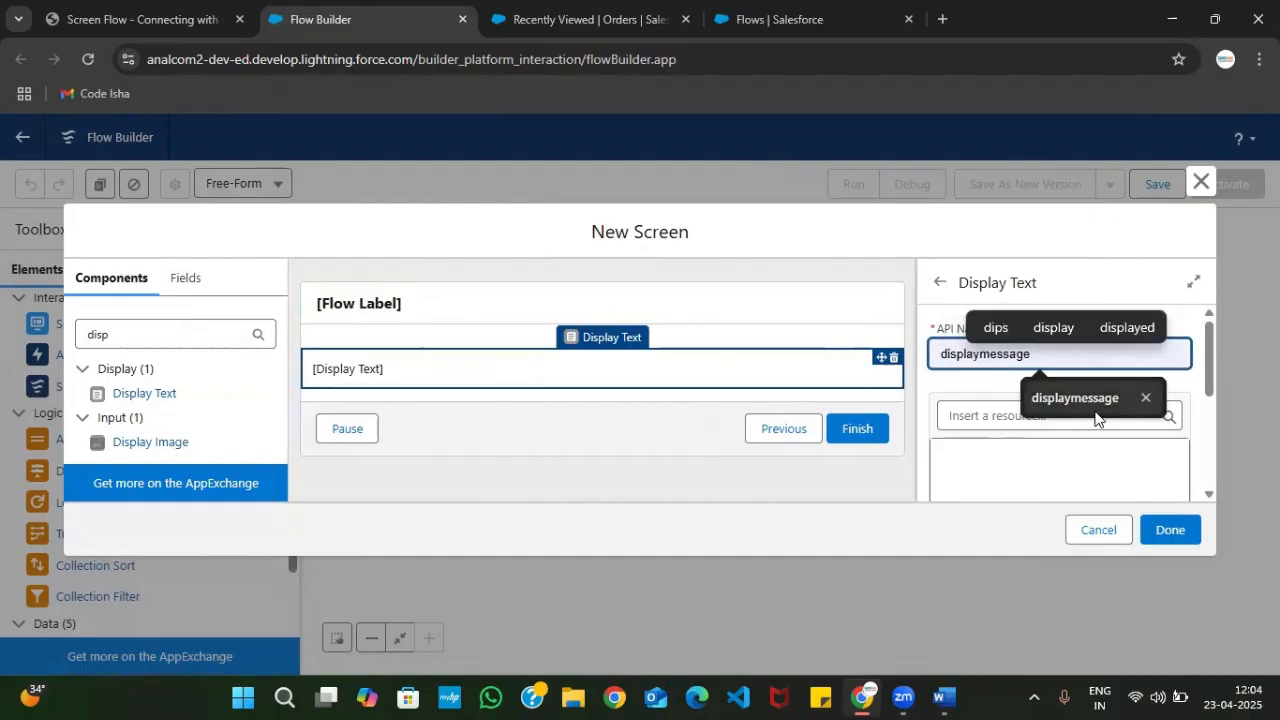
{"action": "left_click", "coordinate": [1095, 414]}
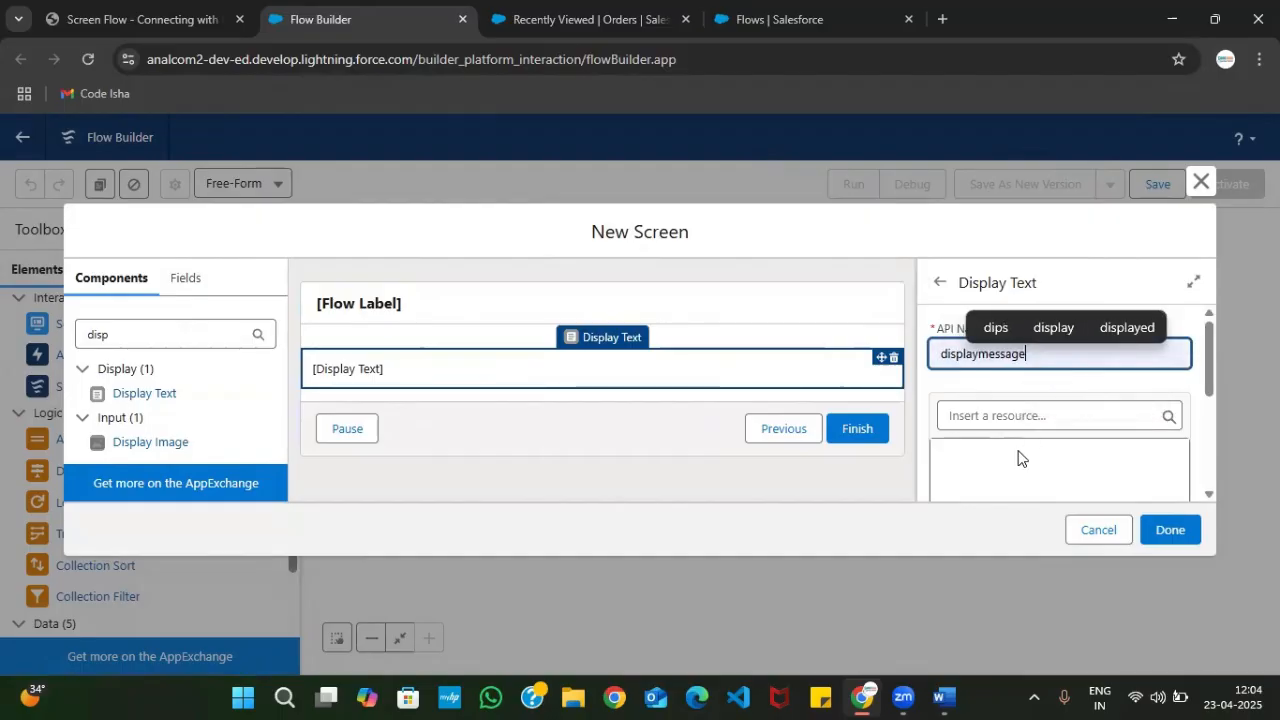
- Copy the full three-line order confirmation message from the PDF into the body of the displaymessage component
{"action": "left_click", "coordinate": [1006, 455]}
{"action": "left_click", "coordinate": [100, 8]}
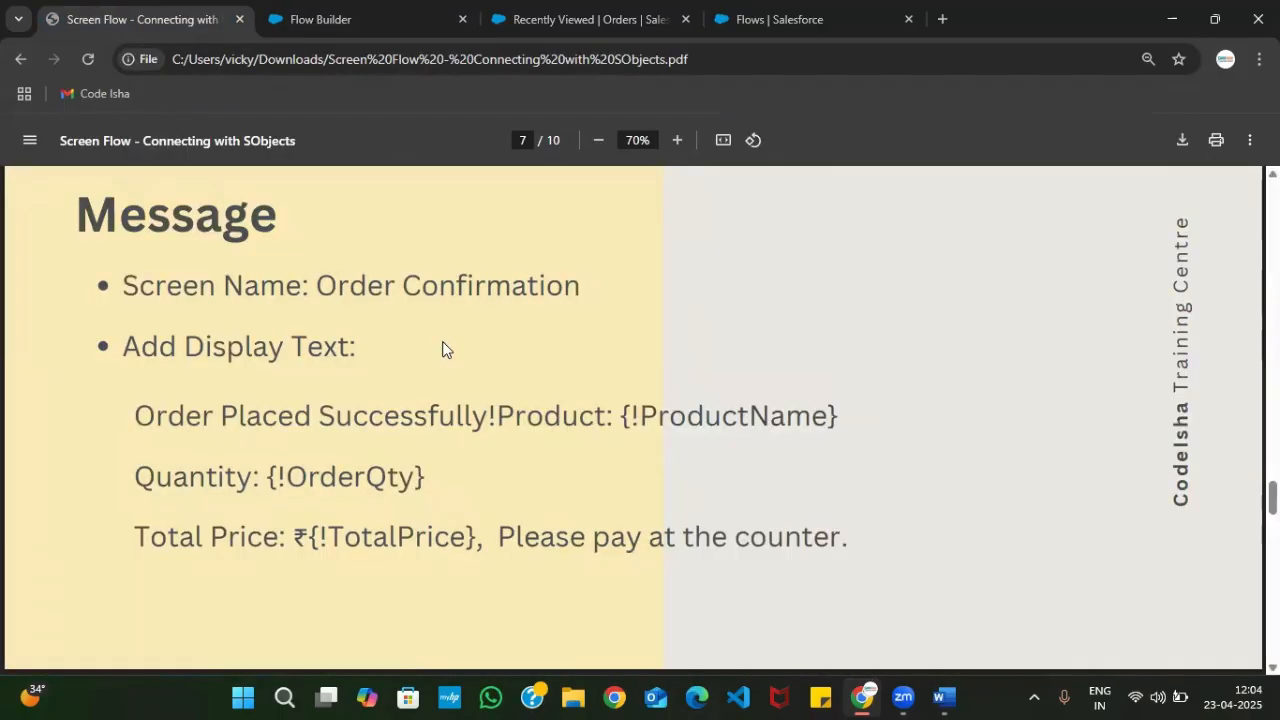
{"action": "scroll", "coordinate": [272, 310], "scroll_direction": "down", "scroll_amount": 1}
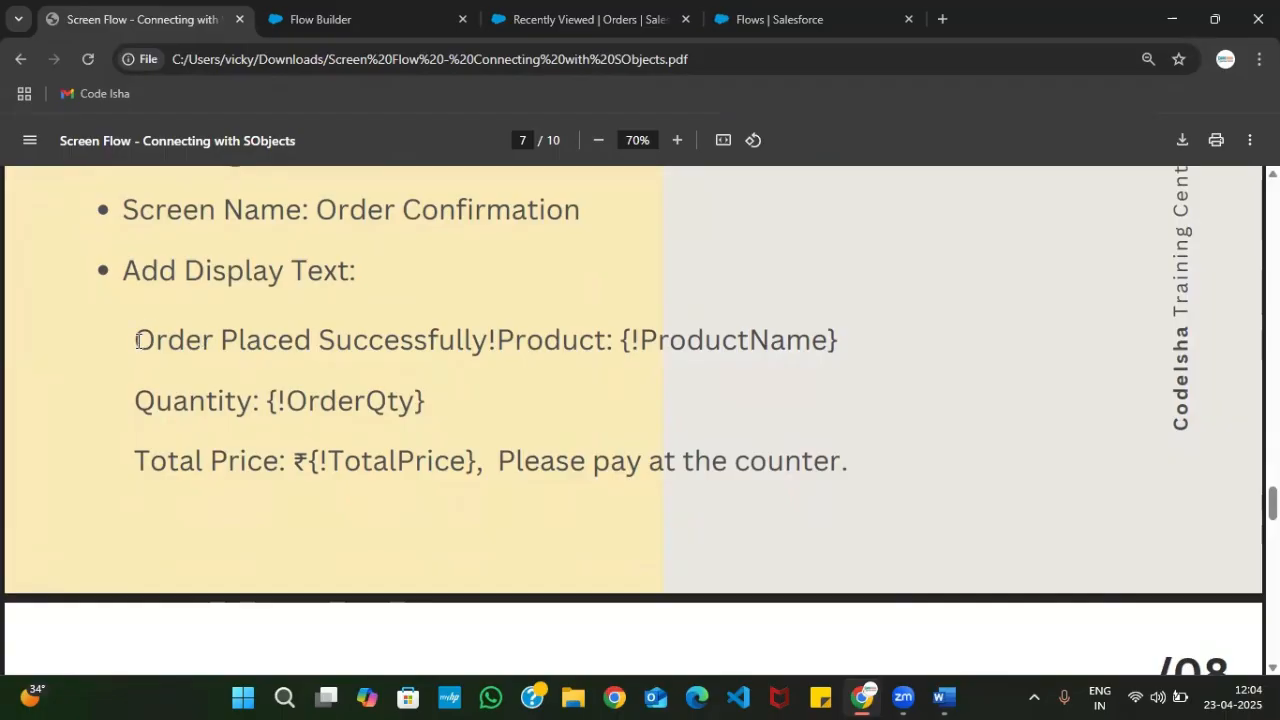
{"action": "left_click_drag", "start_coordinate": [137, 340], "coordinate": [438, 436]}
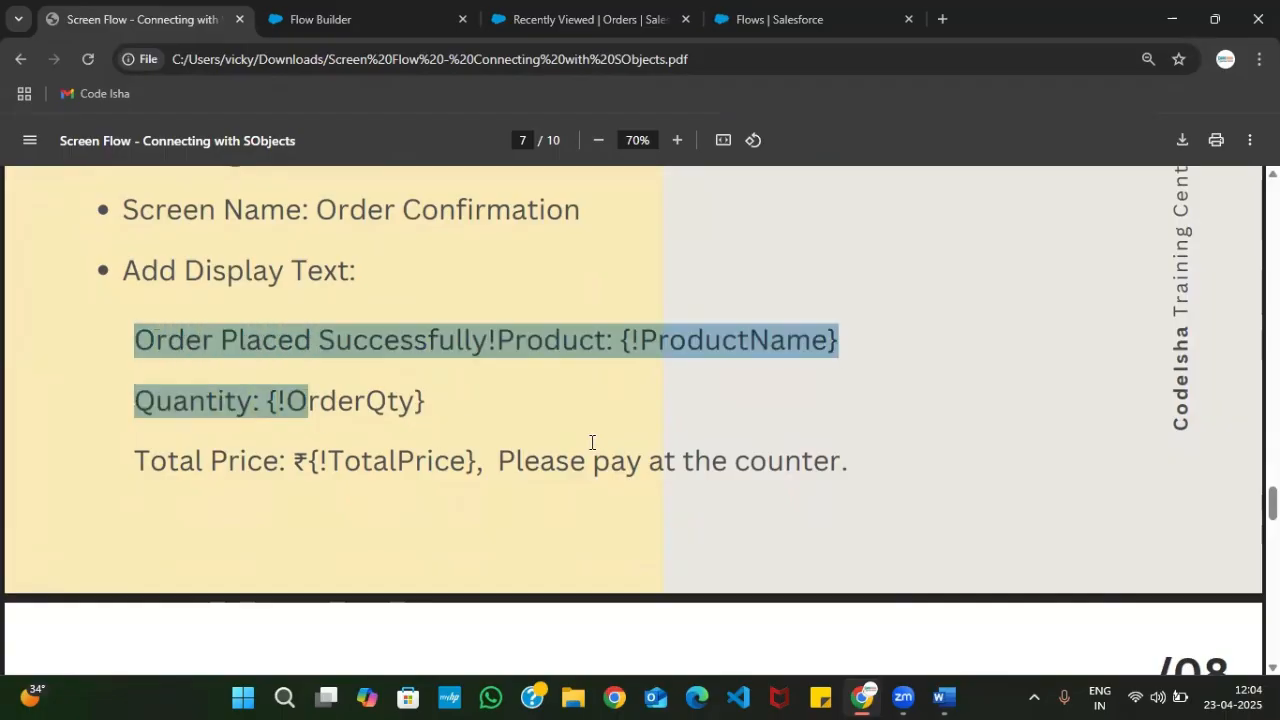
{"action": "left_click_drag", "start_coordinate": [592, 442], "coordinate": [876, 474]}
{"action": "key", "text": "ctrl+c"}
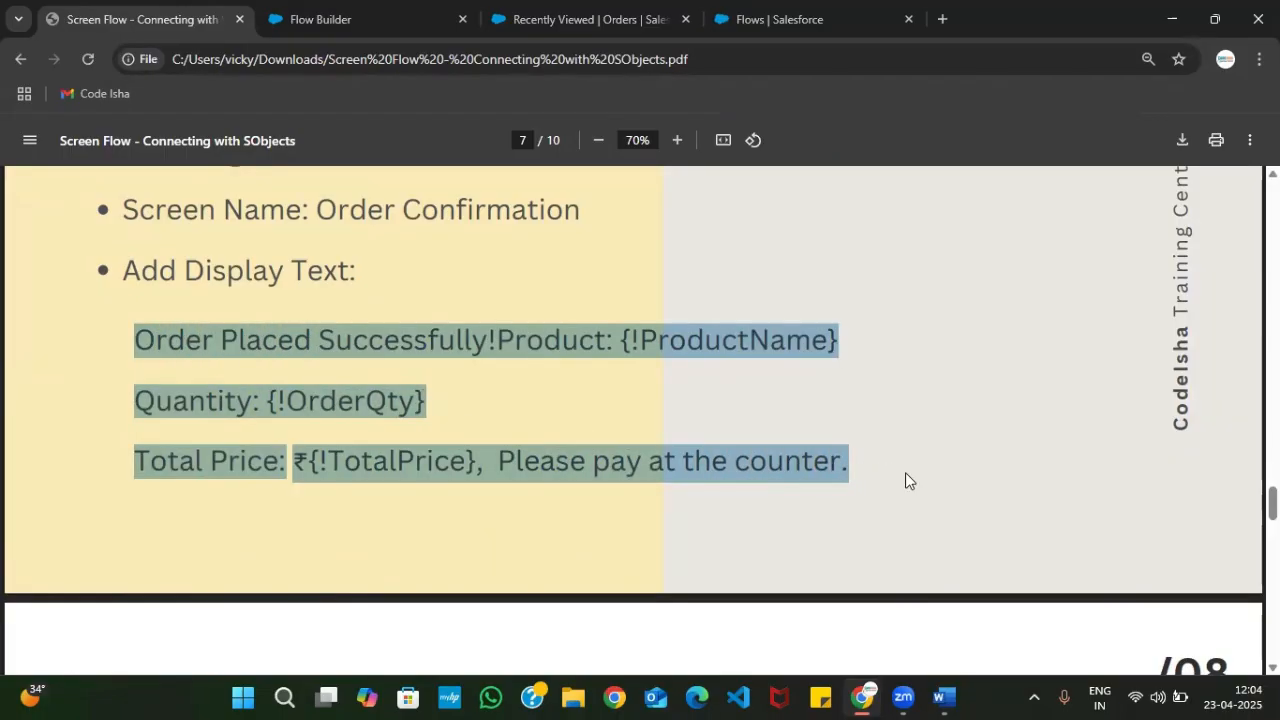
{"action": "left_click", "coordinate": [414, 12]}
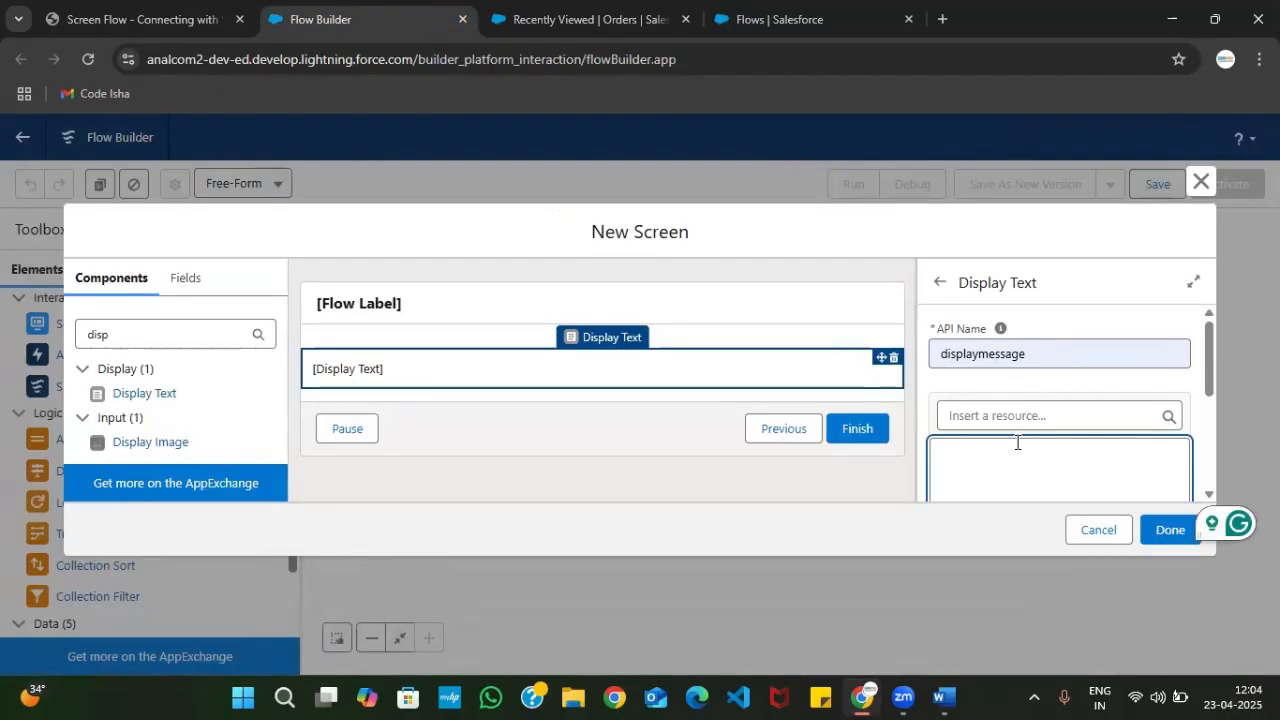
{"action": "key", "text": "ctrl+v"}
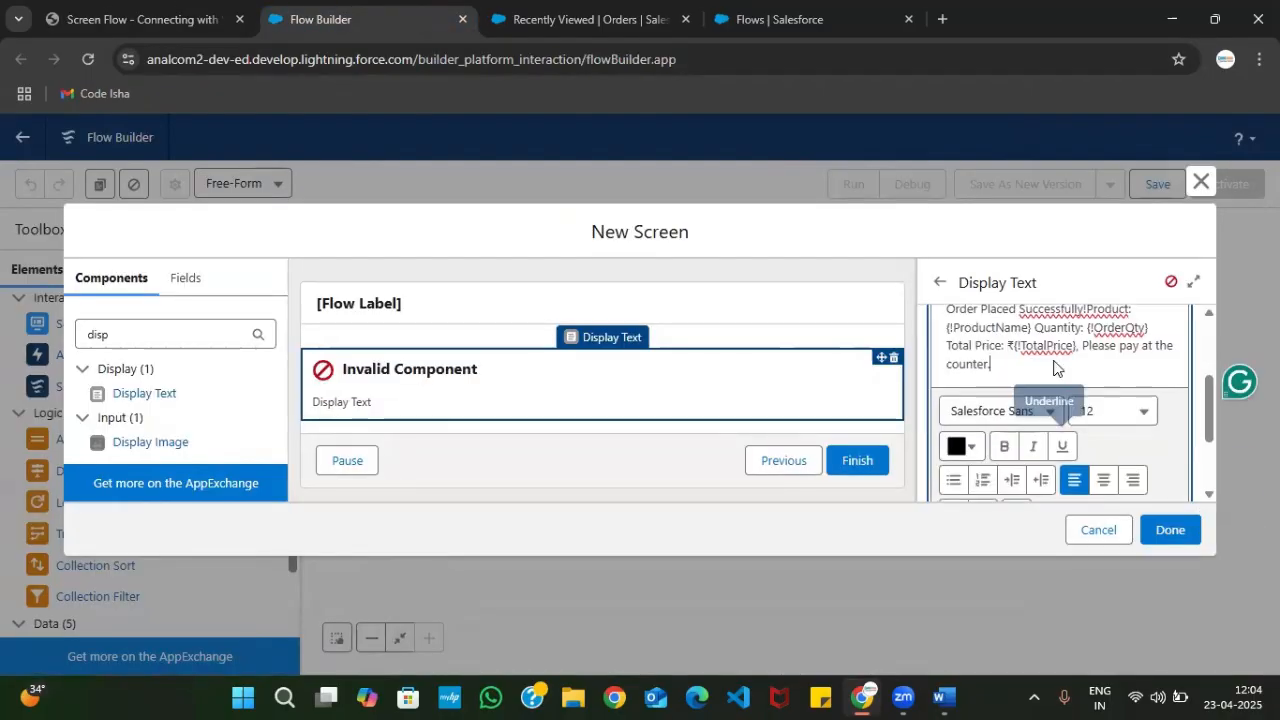
- Break the pasted message so that Product, Quantity and Total Price each start on their own line
{"action": "scroll", "coordinate": [1054, 360], "scroll_direction": "up", "scroll_amount": 1}
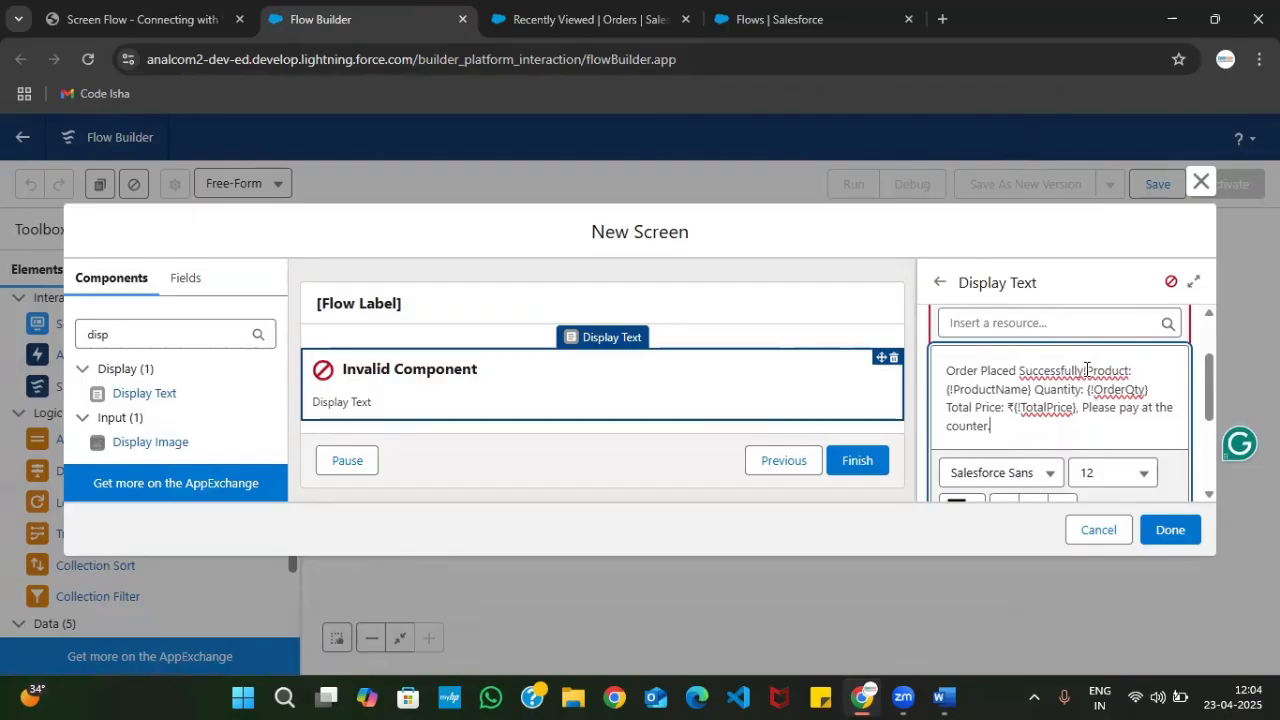
{"action": "left_click", "coordinate": [1086, 369]}
{"action": "key", "text": "Return"}
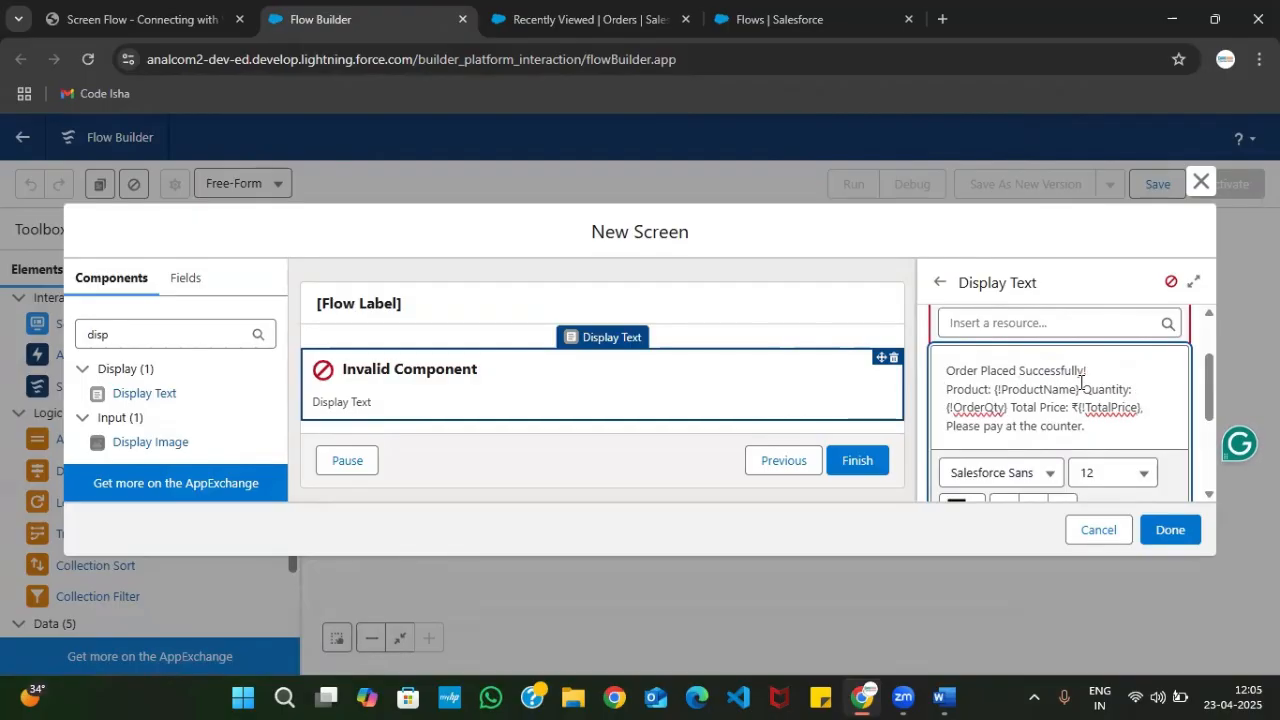
{"action": "left_click", "coordinate": [1081, 389]}
{"action": "key", "text": "Return"}
{"action": "left_click", "coordinate": [1065, 406]}
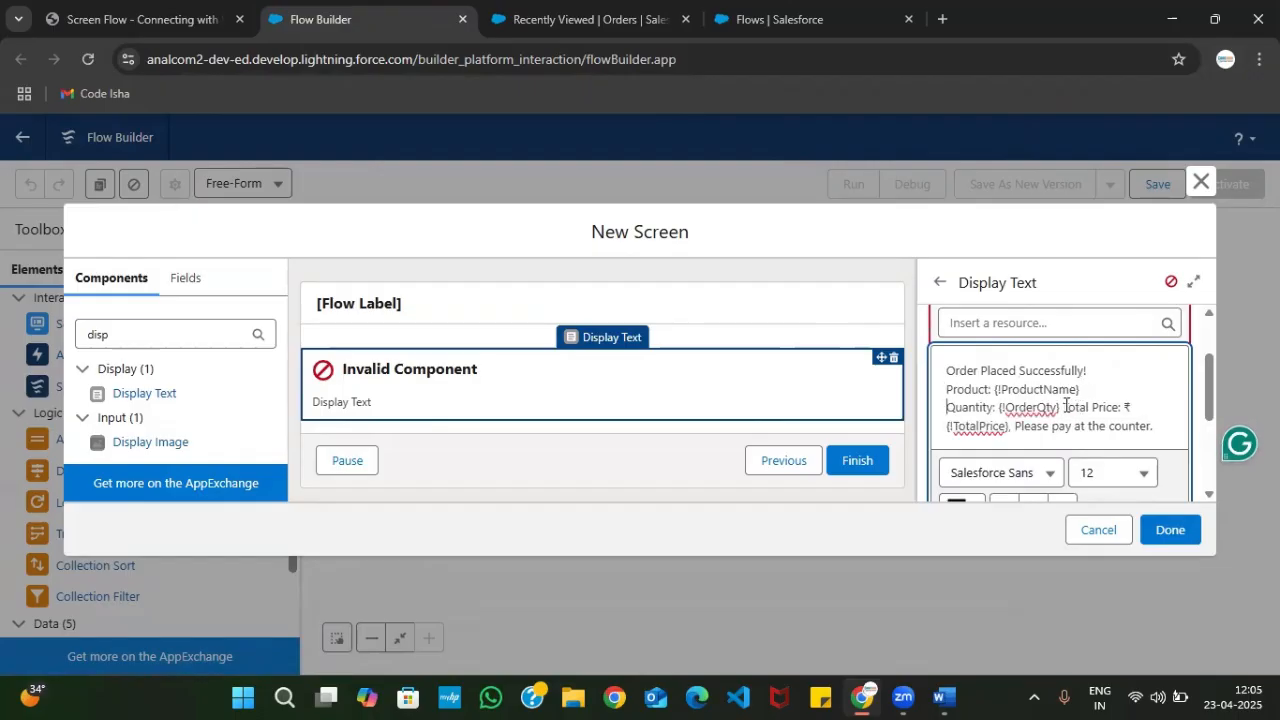
{"action": "key", "text": "Return"}
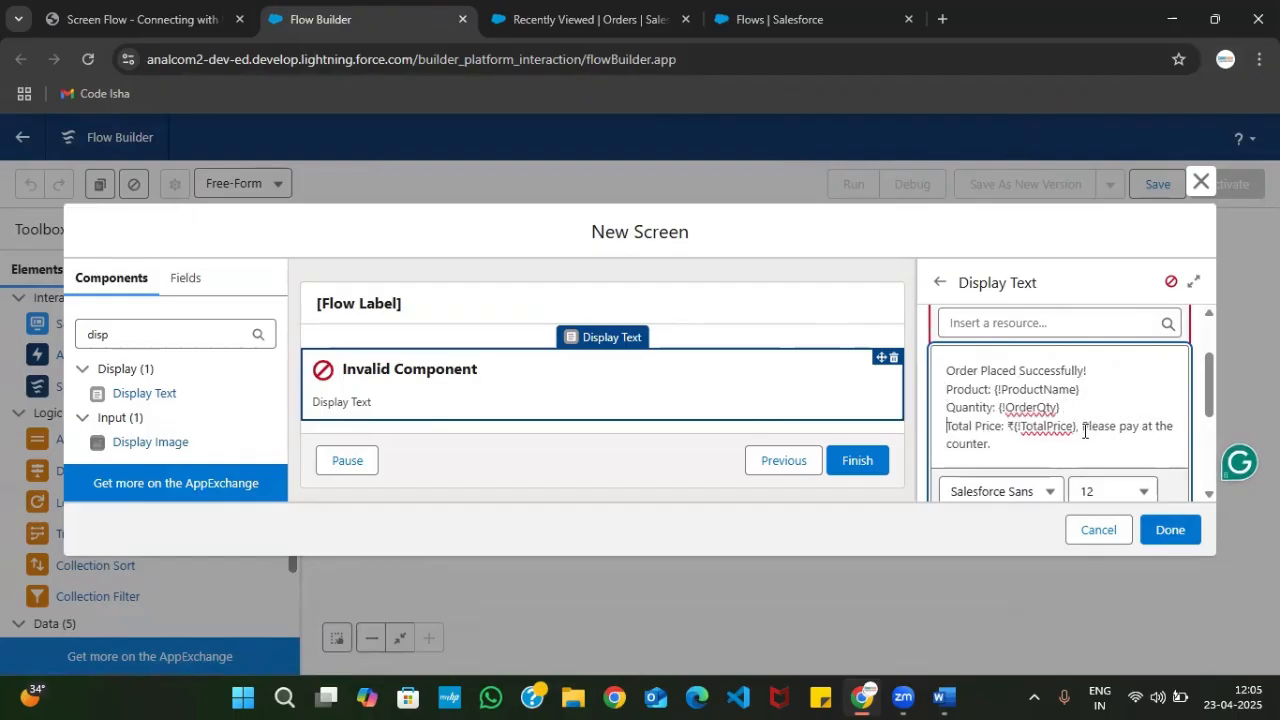
- Italicize the "Order Placed Successfully!" line of the display text
{"action": "triple_click", "coordinate": [1090, 372]}
{"action": "scroll", "coordinate": [1054, 443], "scroll_direction": "down", "scroll_amount": 1}
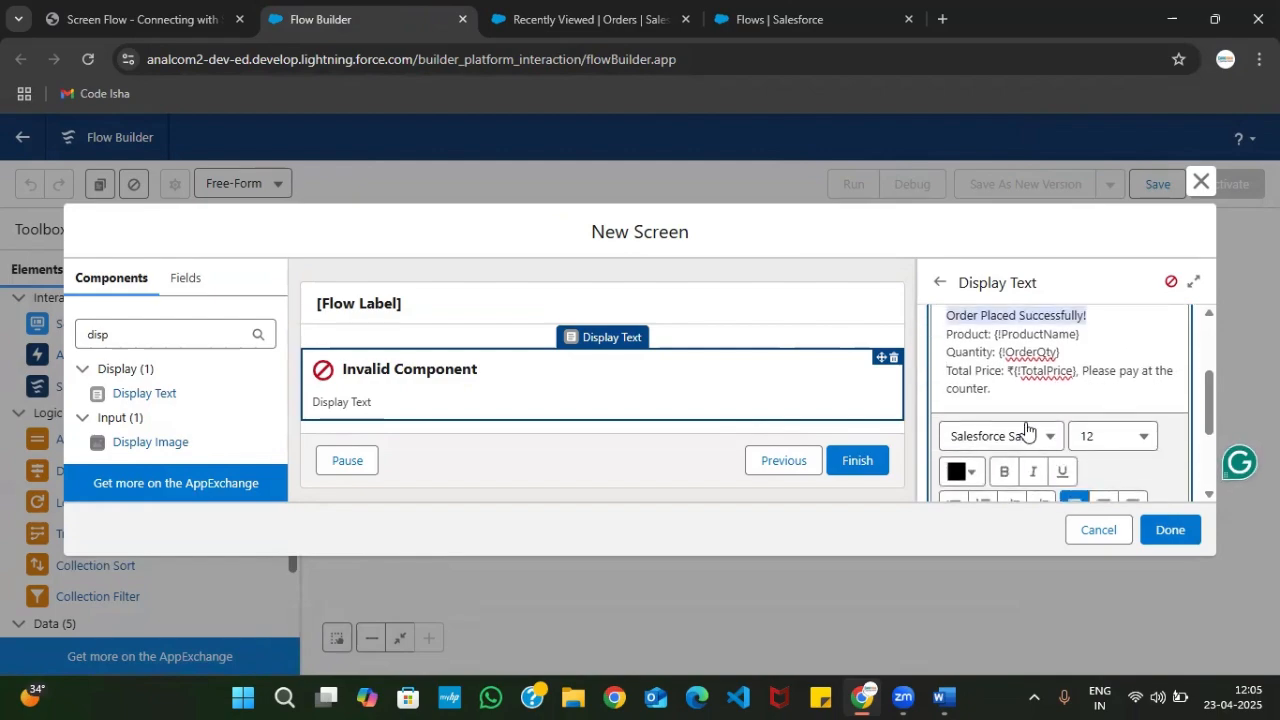
{"action": "scroll", "coordinate": [1031, 454], "scroll_direction": "down", "scroll_amount": 1}
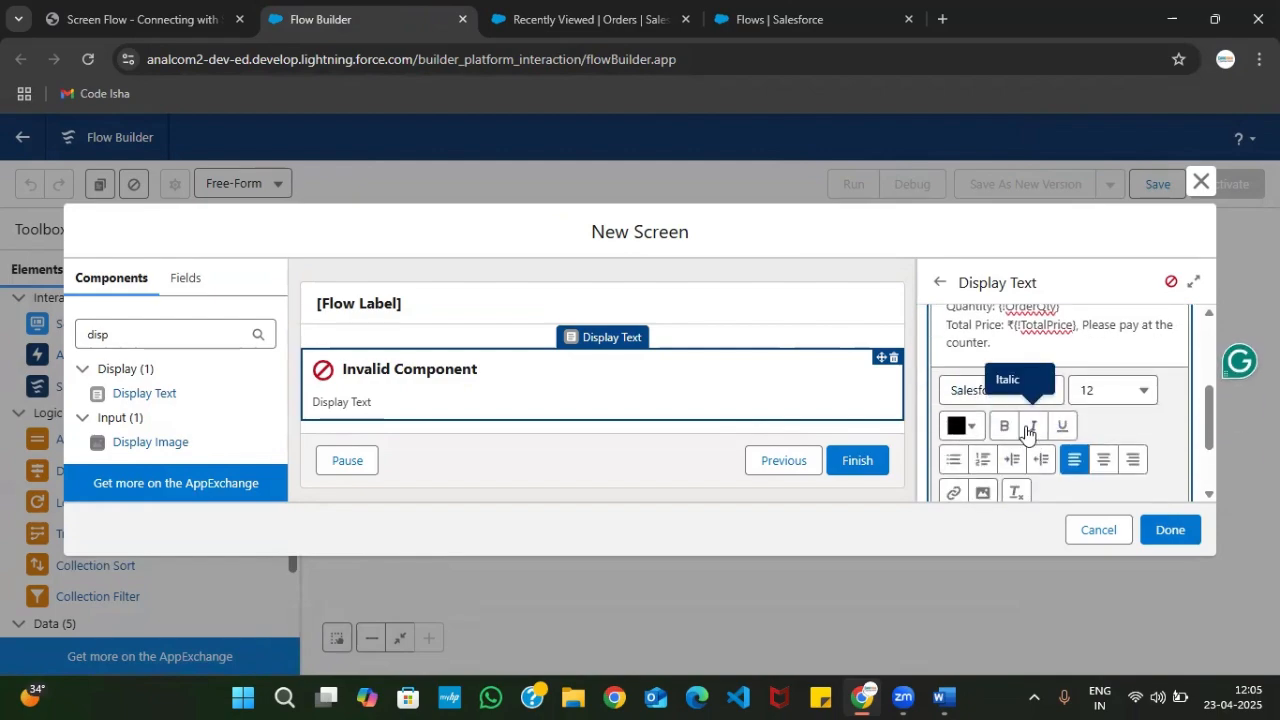
{"action": "left_click", "coordinate": [1030, 428]}
{"action": "scroll", "coordinate": [1040, 388], "scroll_direction": "up", "scroll_amount": 3}
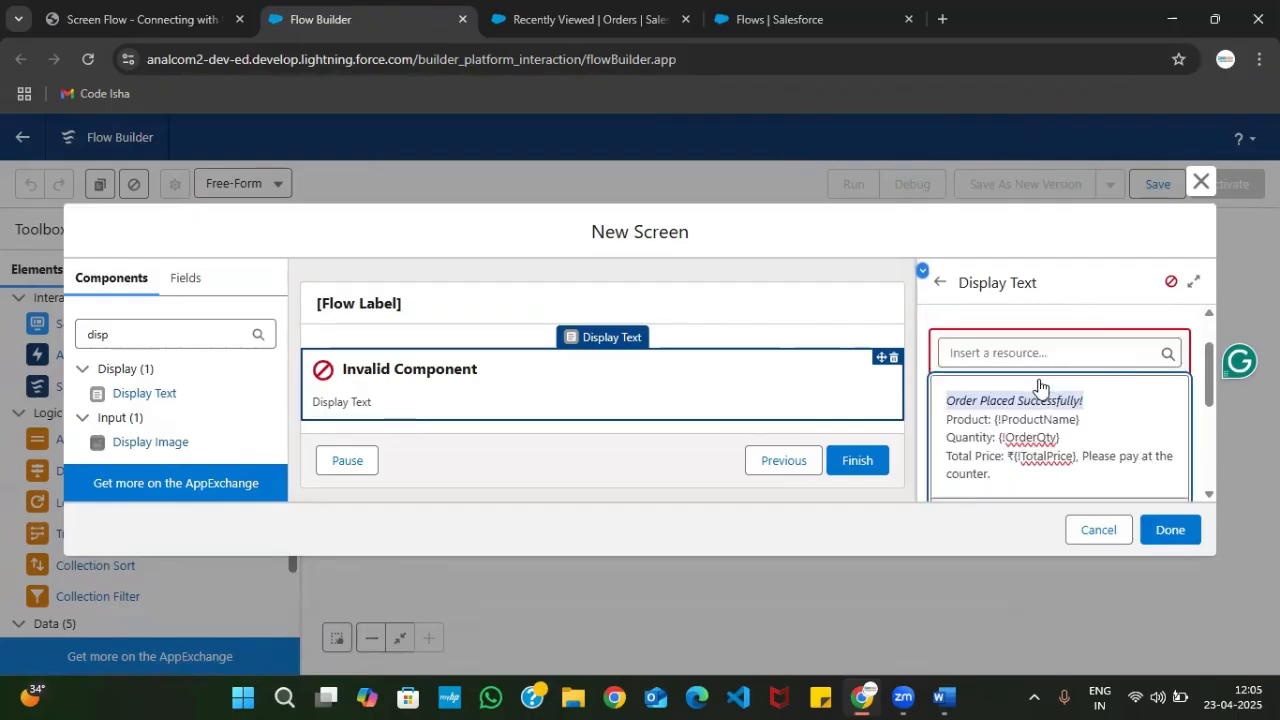
- Replace the {!ProductName} placeholder on the Product line with the Order_Name screen component resource
{"action": "left_click", "coordinate": [1088, 421]}
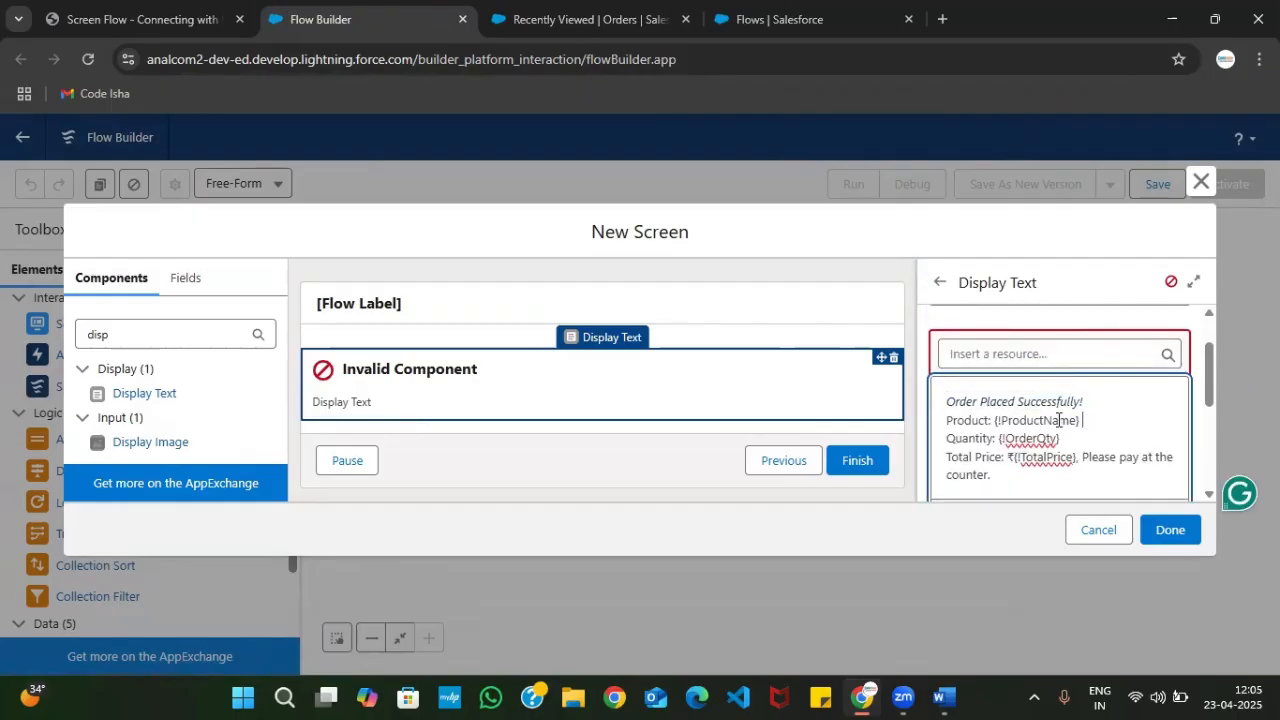
{"action": "left_click", "coordinate": [995, 422], "text": "shift"}
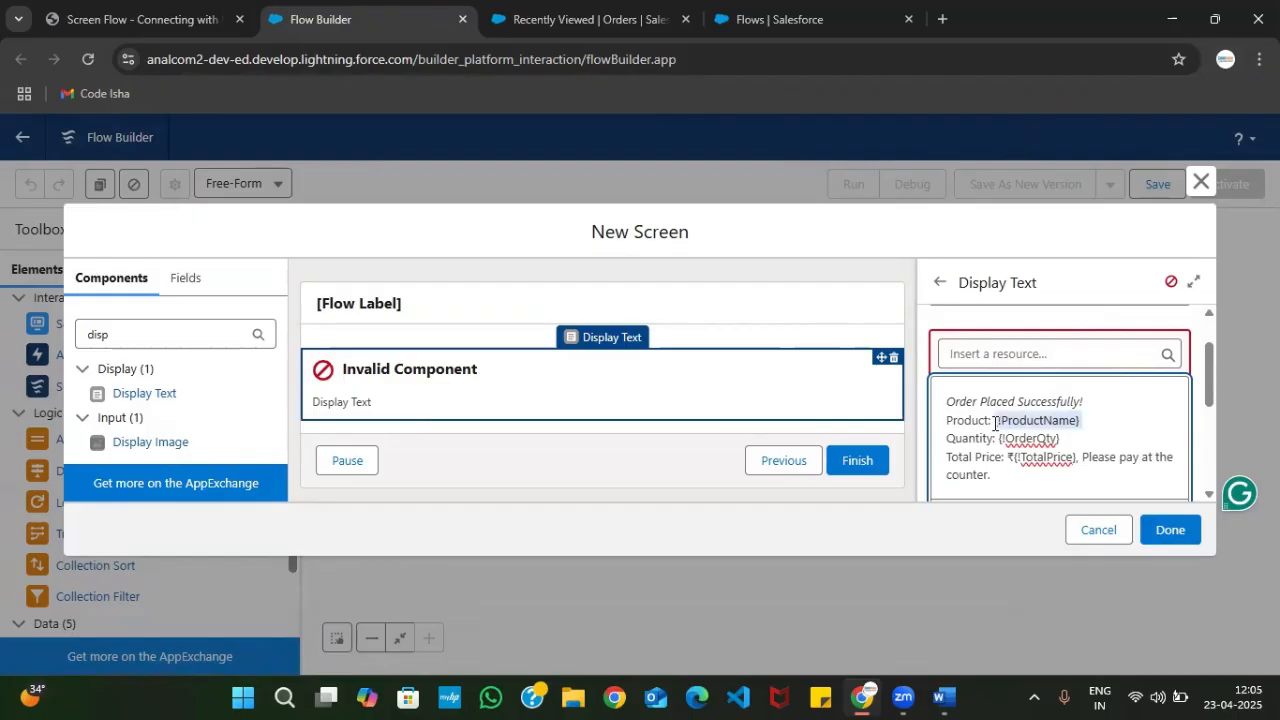
{"action": "key", "text": "BackSpace"}
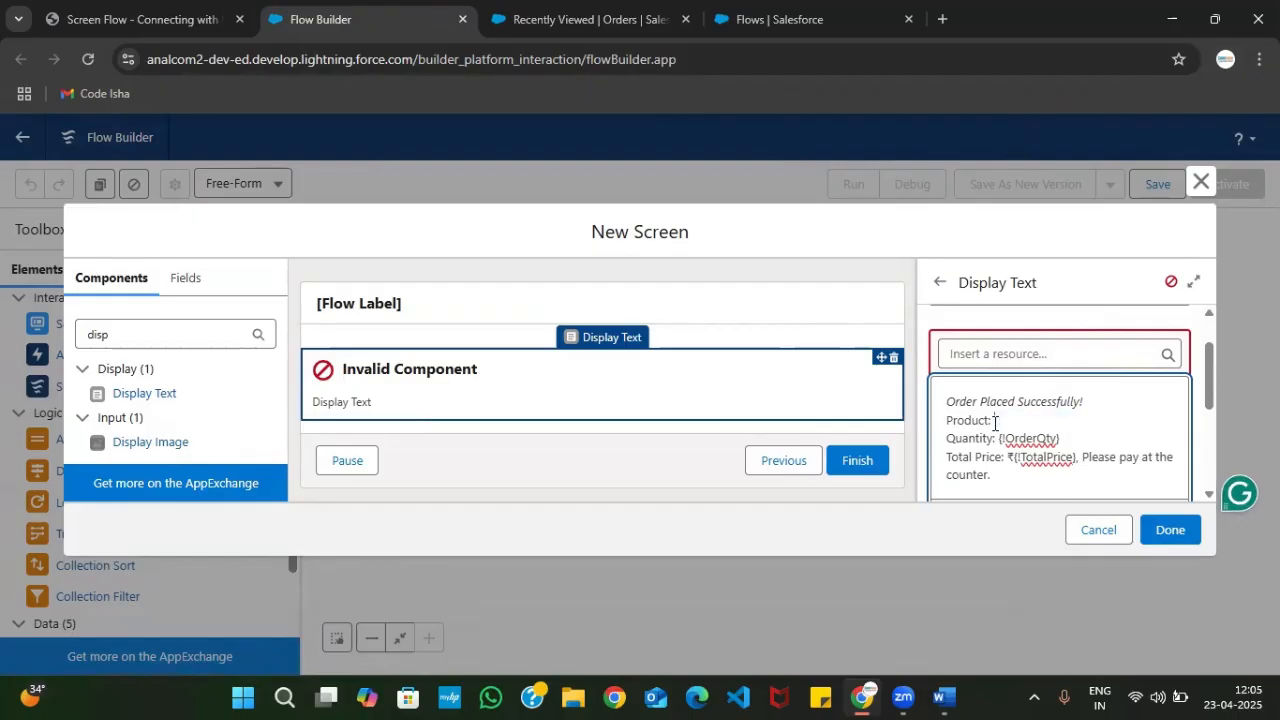
{"action": "left_click", "coordinate": [1020, 356]}
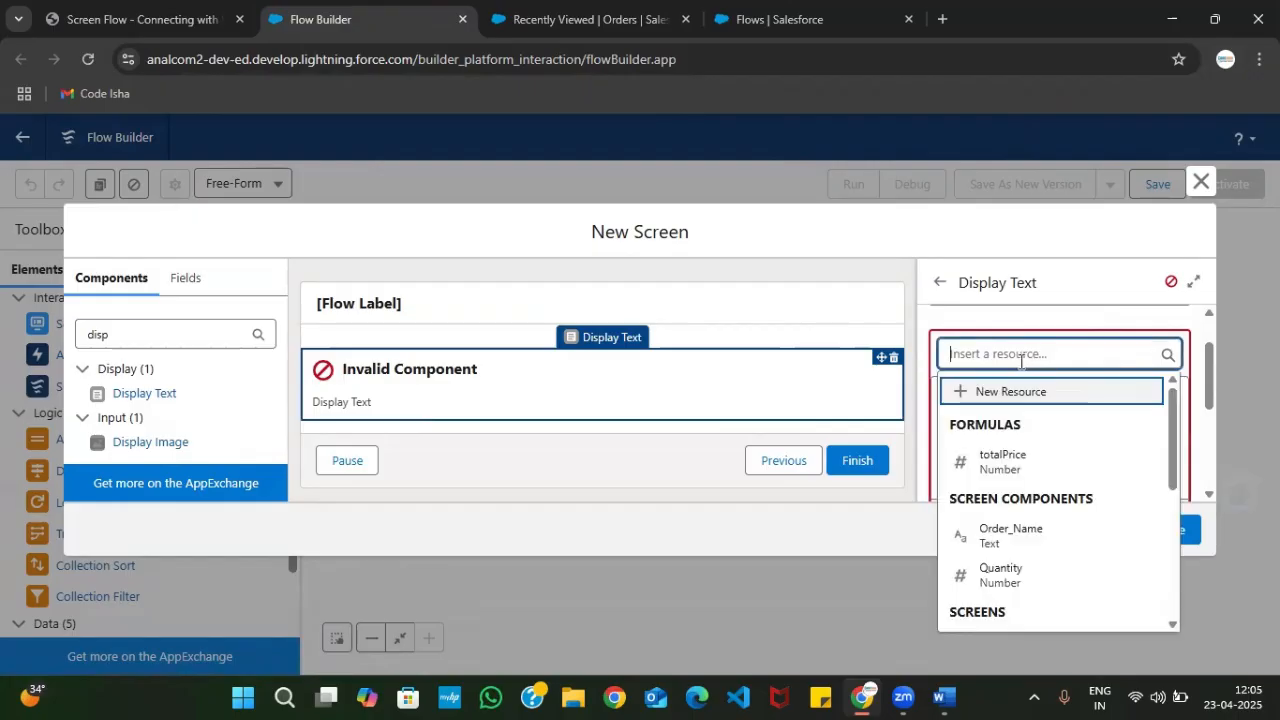
{"action": "left_click", "coordinate": [1008, 533]}
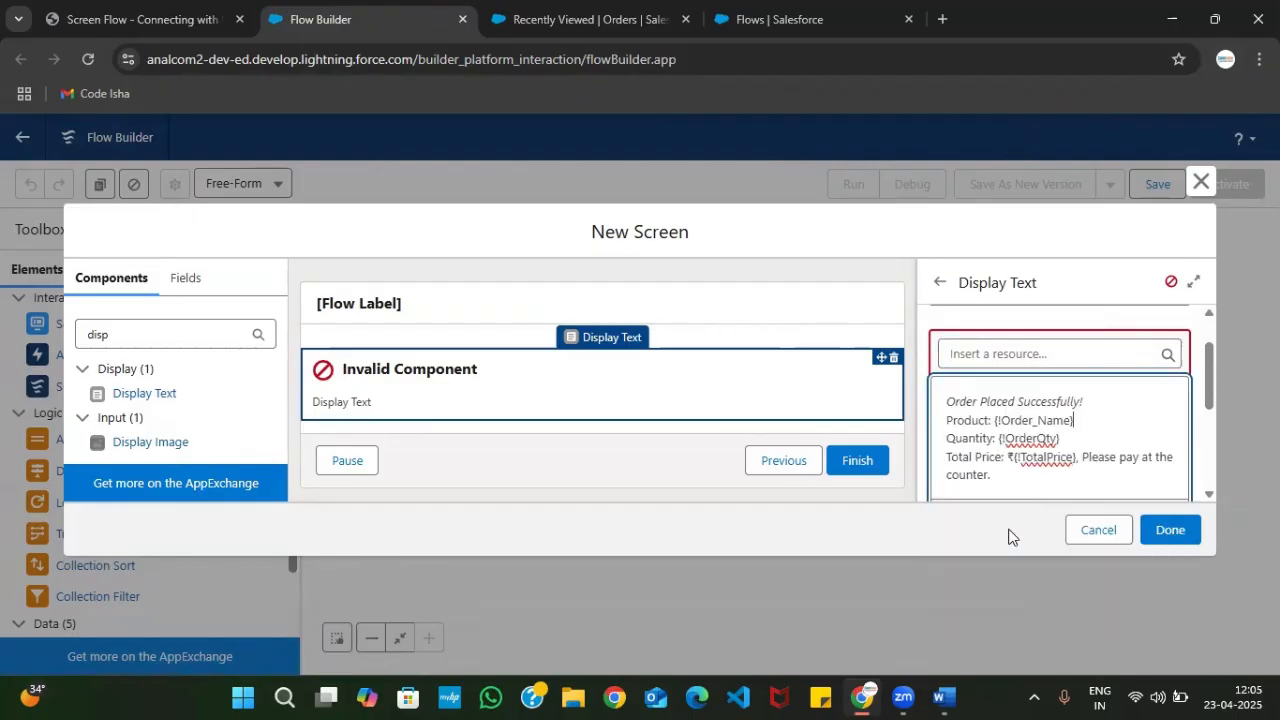
- Replace the {!OrderQty} placeholder on the Quantity line with the Quantity screen component resource
{"action": "double_click", "coordinate": [1001, 440]}
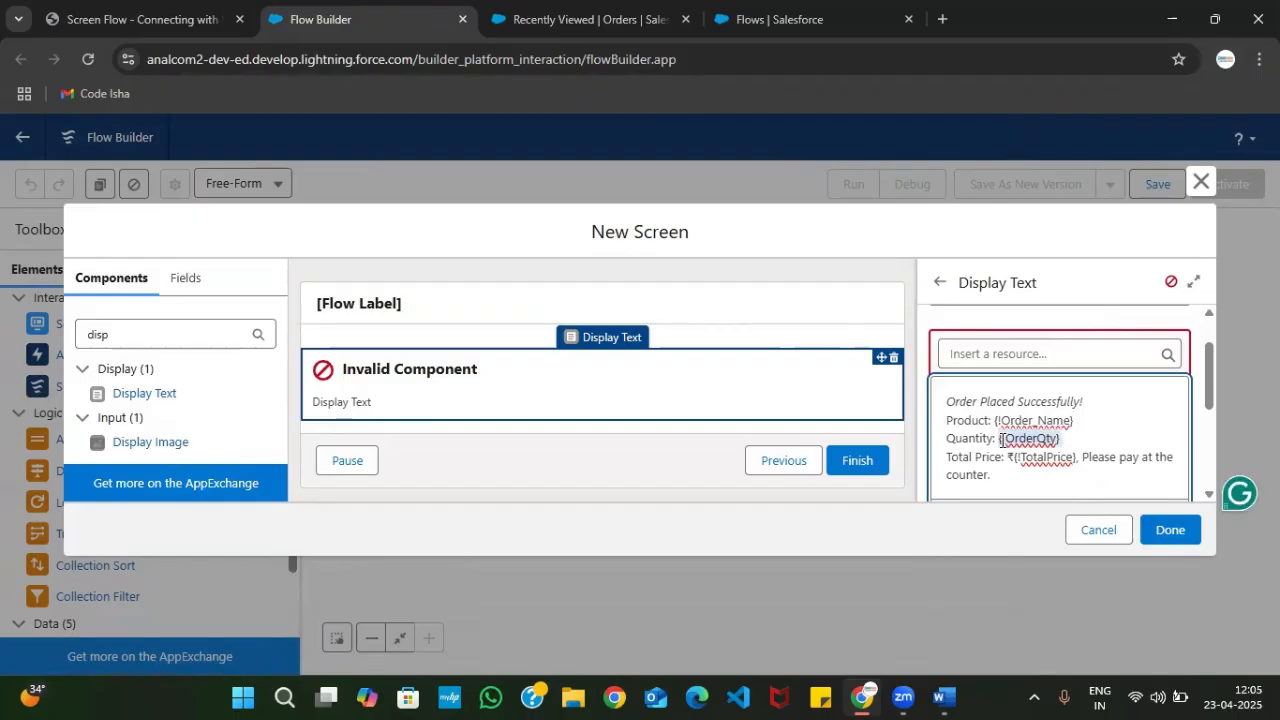
{"action": "key", "text": "BackSpace"}
{"action": "left_click", "coordinate": [1026, 352]}
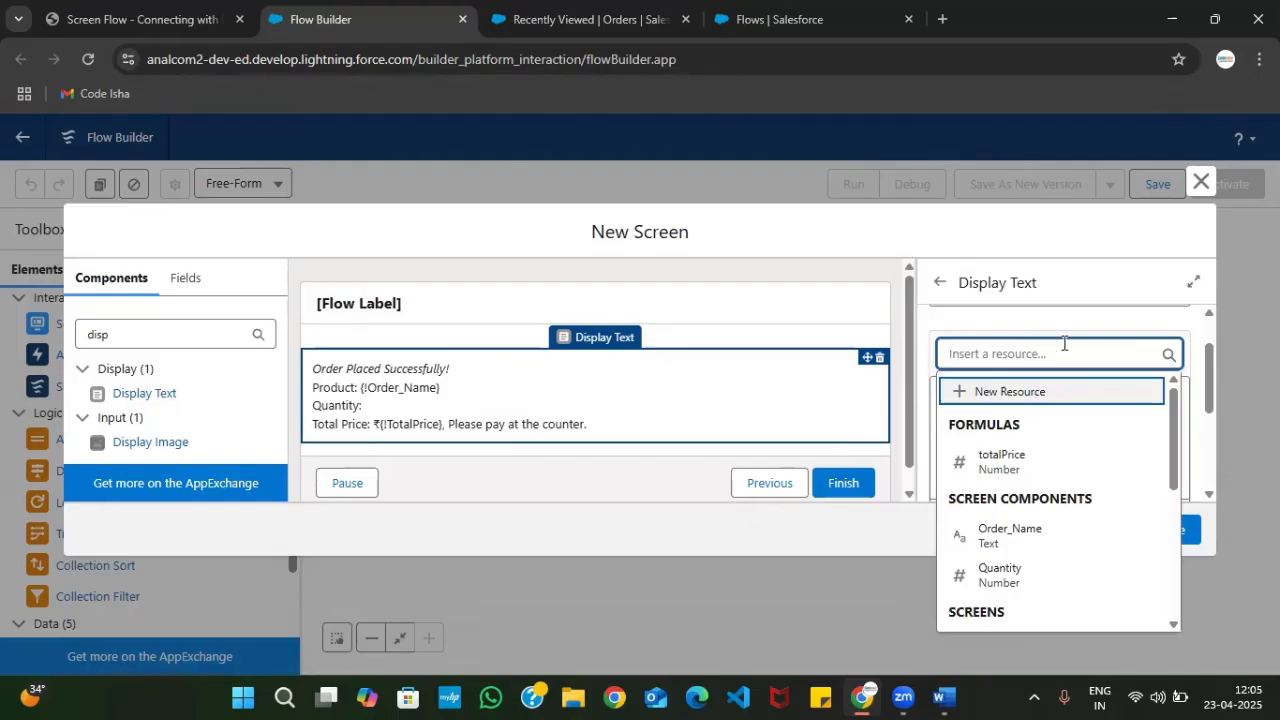
{"action": "left_click", "coordinate": [1005, 572]}
- Replace the {!TotalPrice} placeholder after the rupee sign on the Total Price line with the totalPrice formula resource
{"action": "scroll", "coordinate": [1030, 466], "scroll_direction": "down", "scroll_amount": 1}
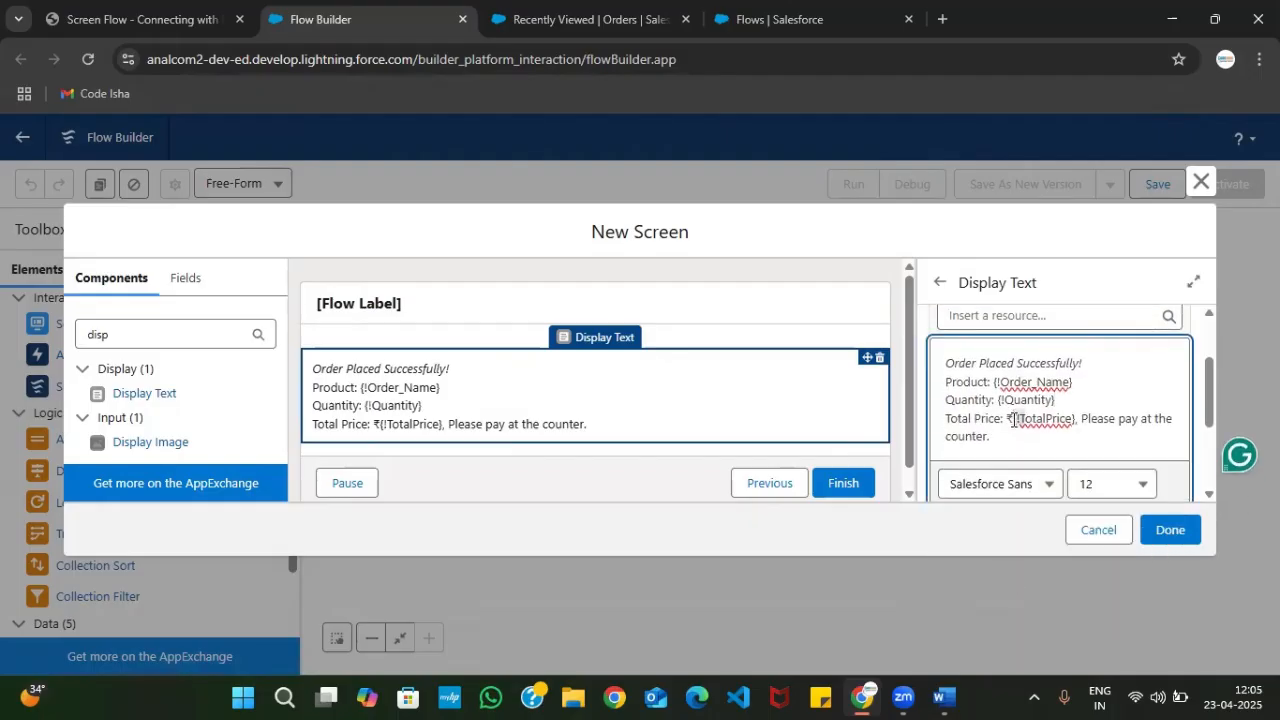
{"action": "key", "text": "shift+Right"}
{"action": "key", "text": "shift+Right"}
{"action": "key", "text": "shift+Right"}
{"action": "key", "text": "shift+Right"}
{"action": "key", "text": "shift+Right"}
{"action": "key", "text": "shift+Right"}
{"action": "key", "text": "shift+Right"}
{"action": "key", "text": "shift+Right"}
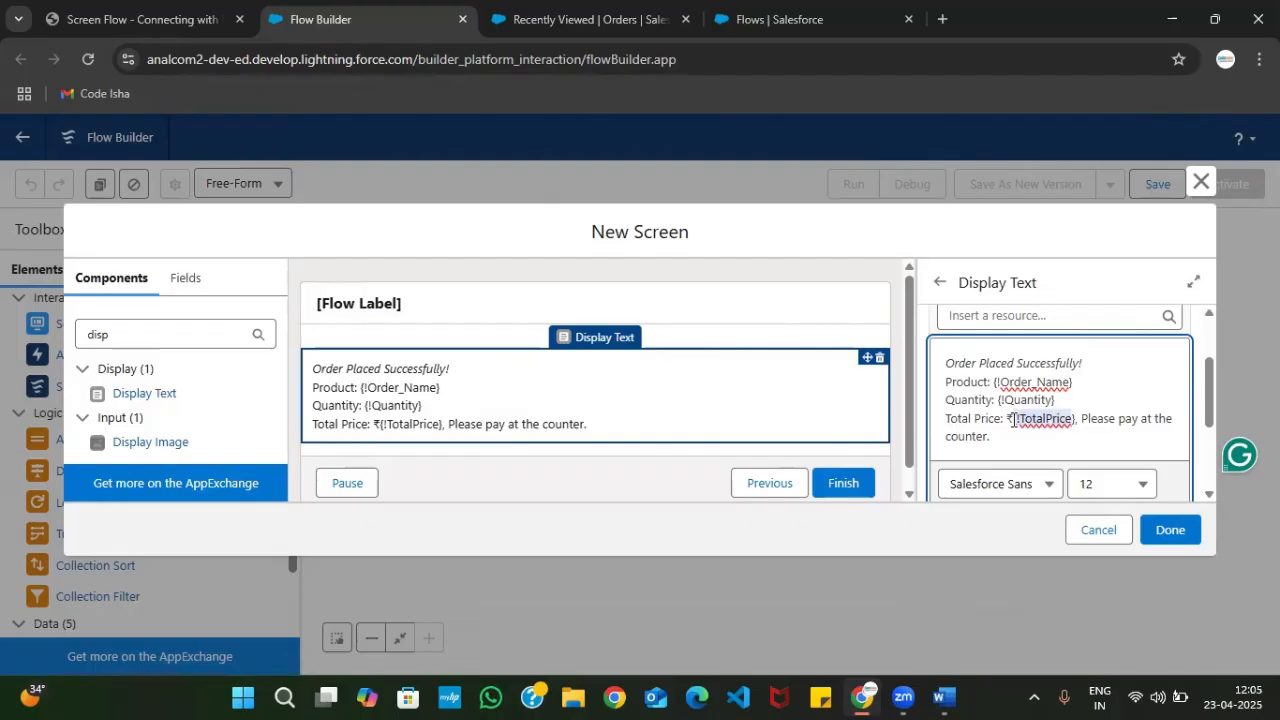
{"action": "left_click", "coordinate": [1008, 315]}
{"action": "left_click", "coordinate": [1012, 421]}
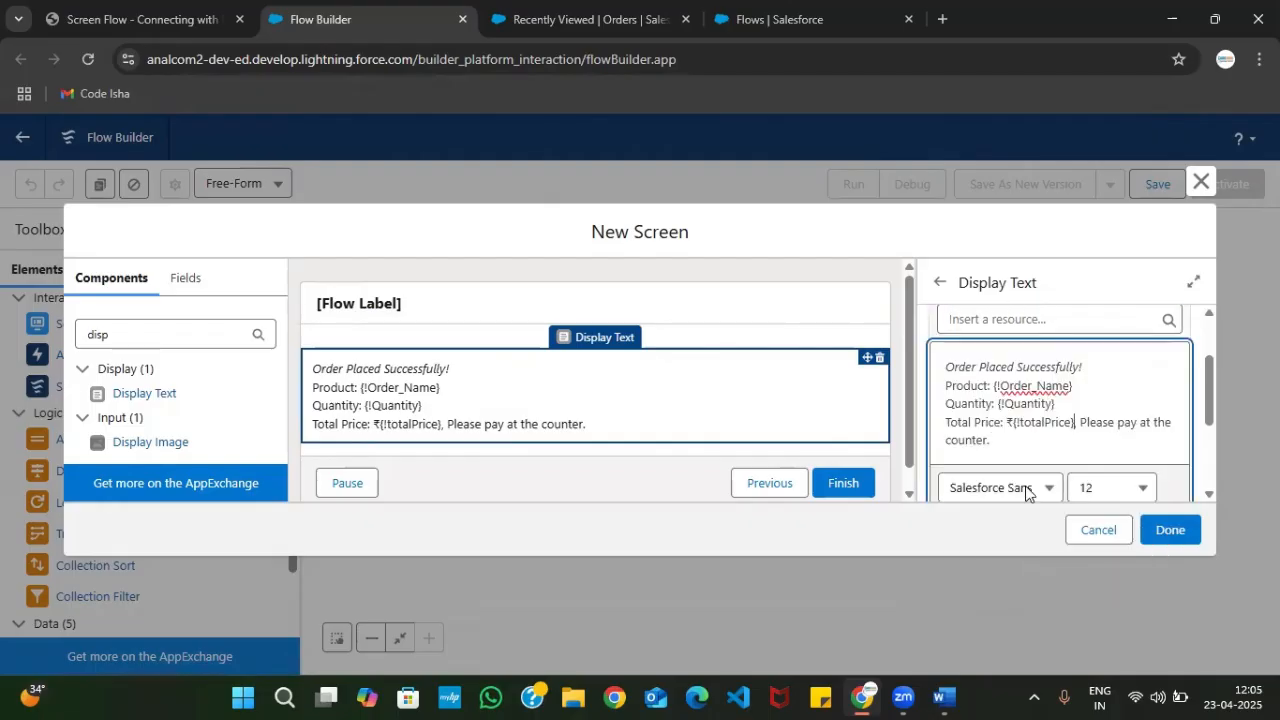
{"action": "left_click", "coordinate": [572, 408]}
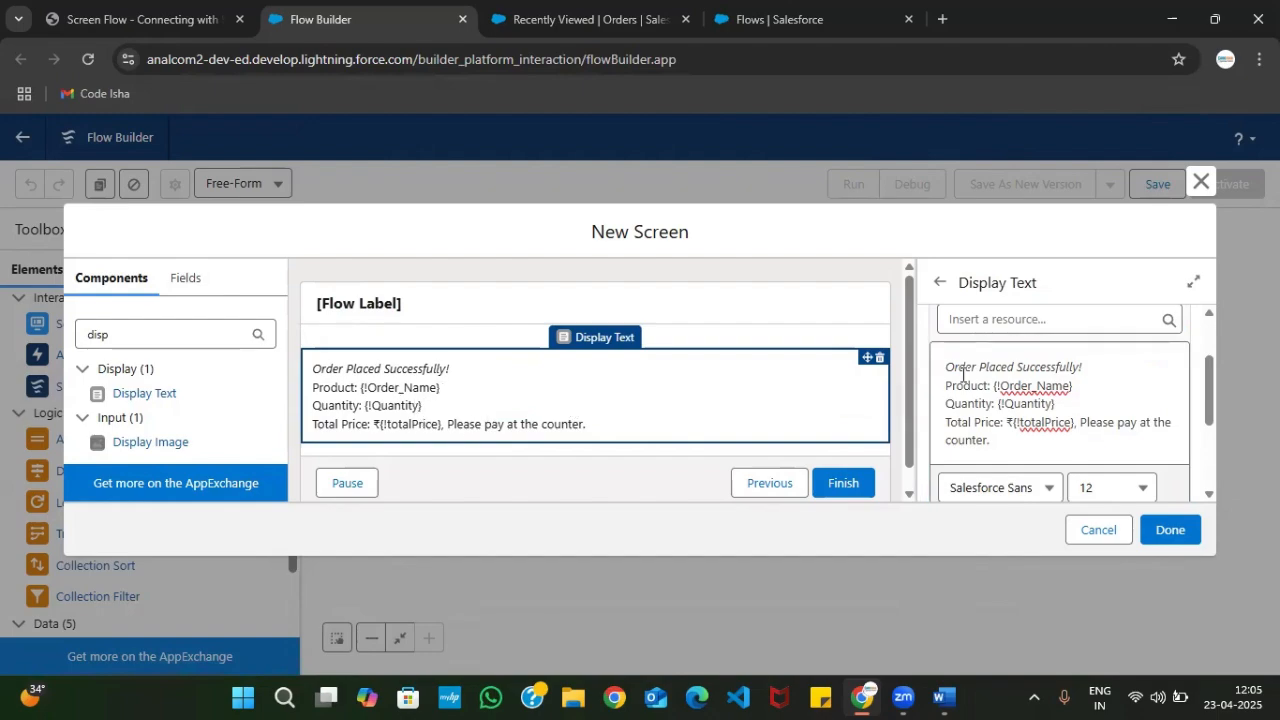
- Center the "Order Placed Successfully!" line and change its style from italic to bold
{"action": "left_click", "coordinate": [1097, 362]}
{"action": "triple_click", "coordinate": [1097, 362]}
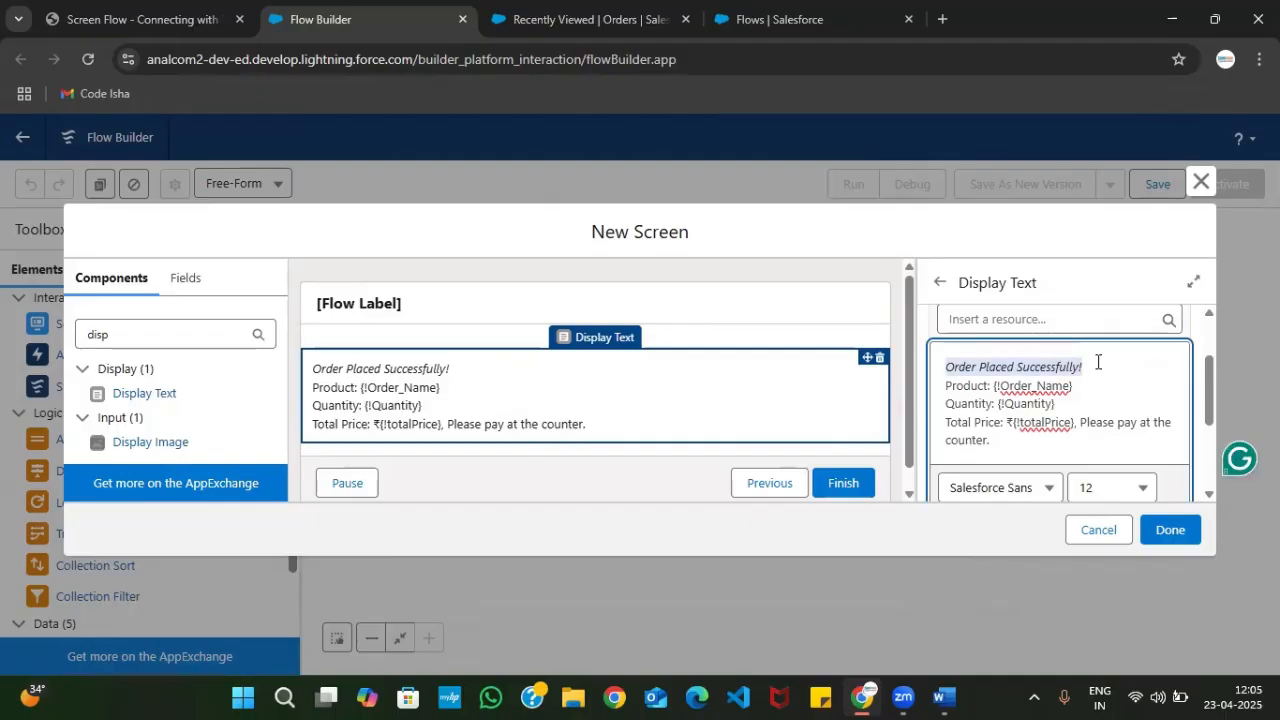
{"action": "scroll", "coordinate": [1022, 436], "scroll_direction": "down", "scroll_amount": 2}
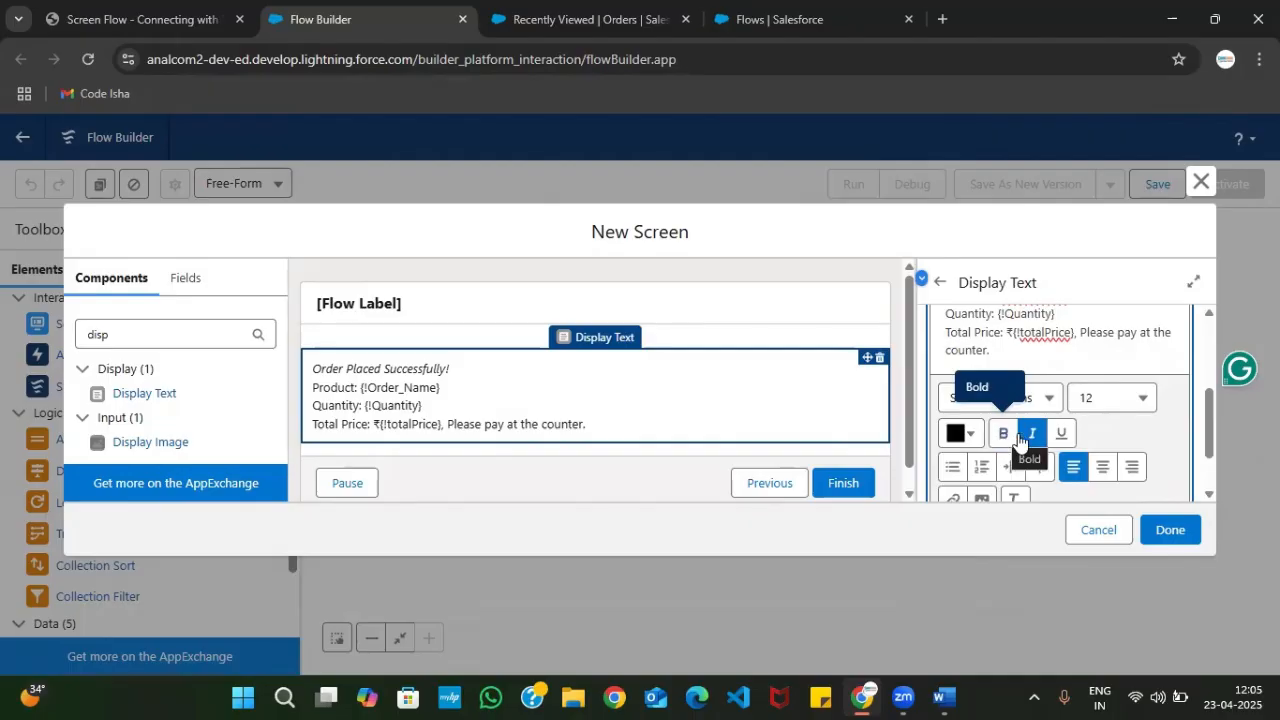
{"action": "left_click", "coordinate": [1104, 469]}
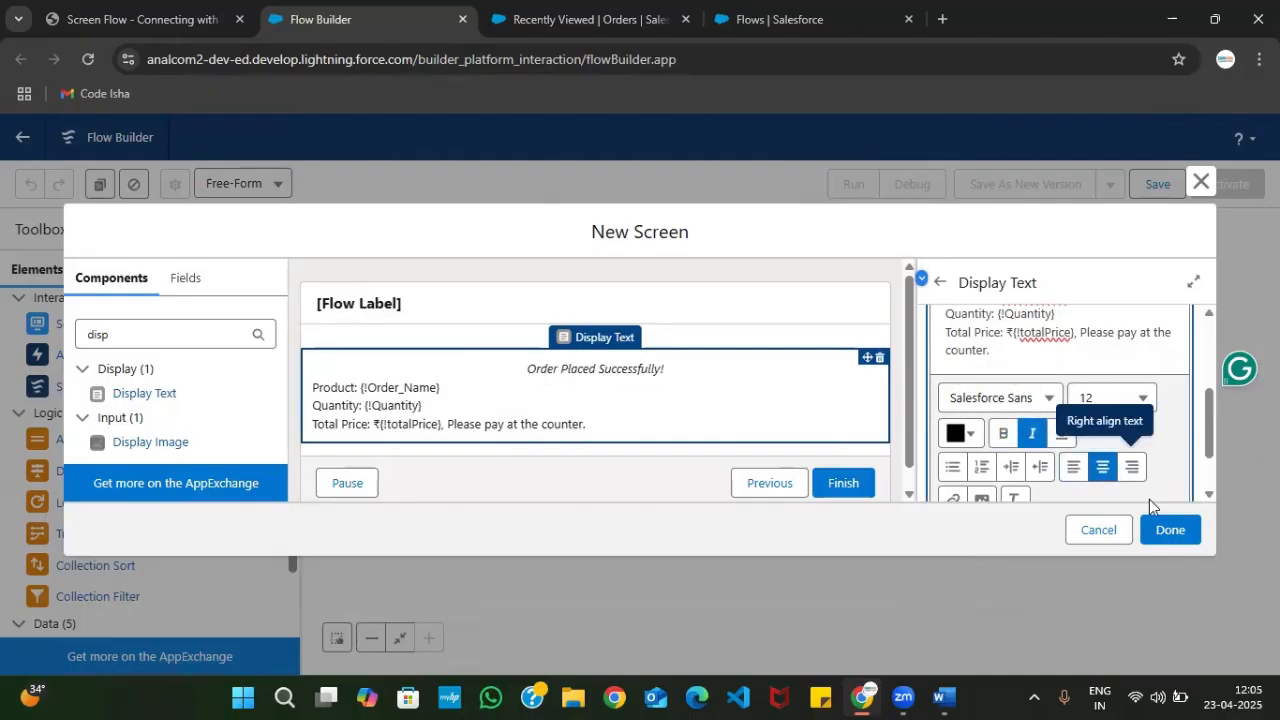
{"action": "left_click", "coordinate": [1032, 433]}
{"action": "left_click", "coordinate": [1003, 433]}
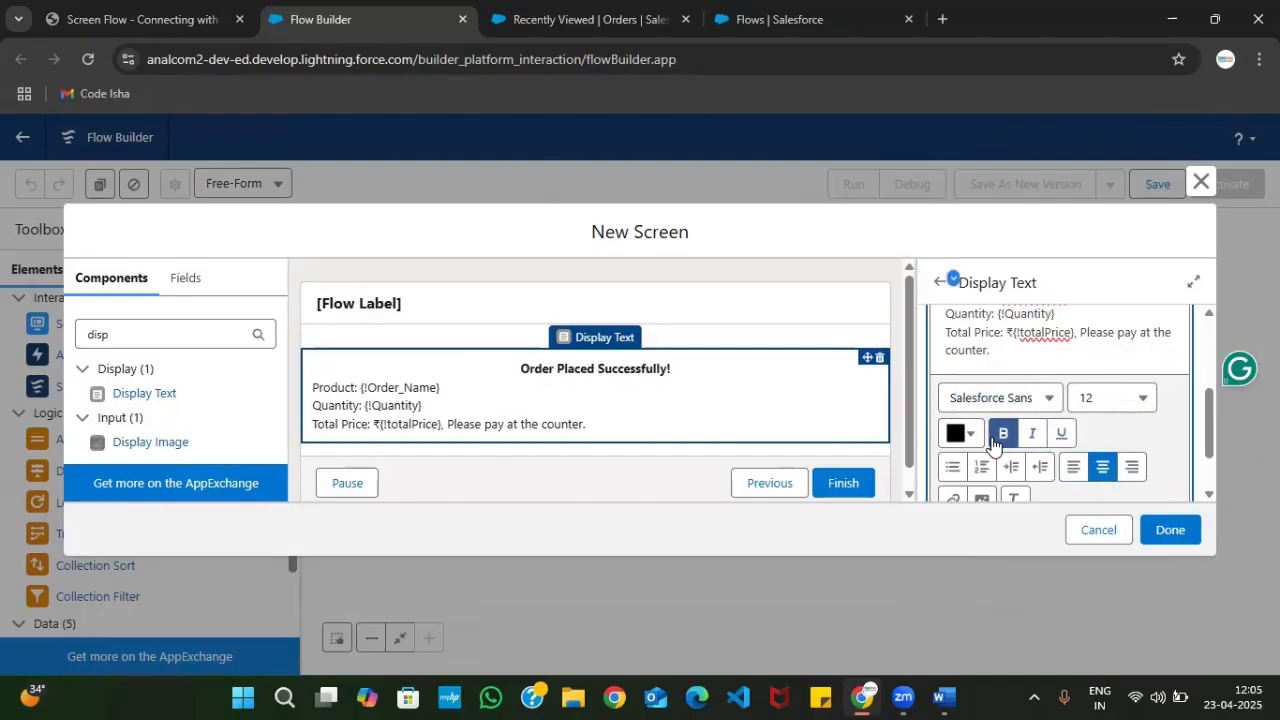
- Color the "Order Placed Successfully!" line red with hex #EE0E0E
{"action": "left_click", "coordinate": [960, 434]}
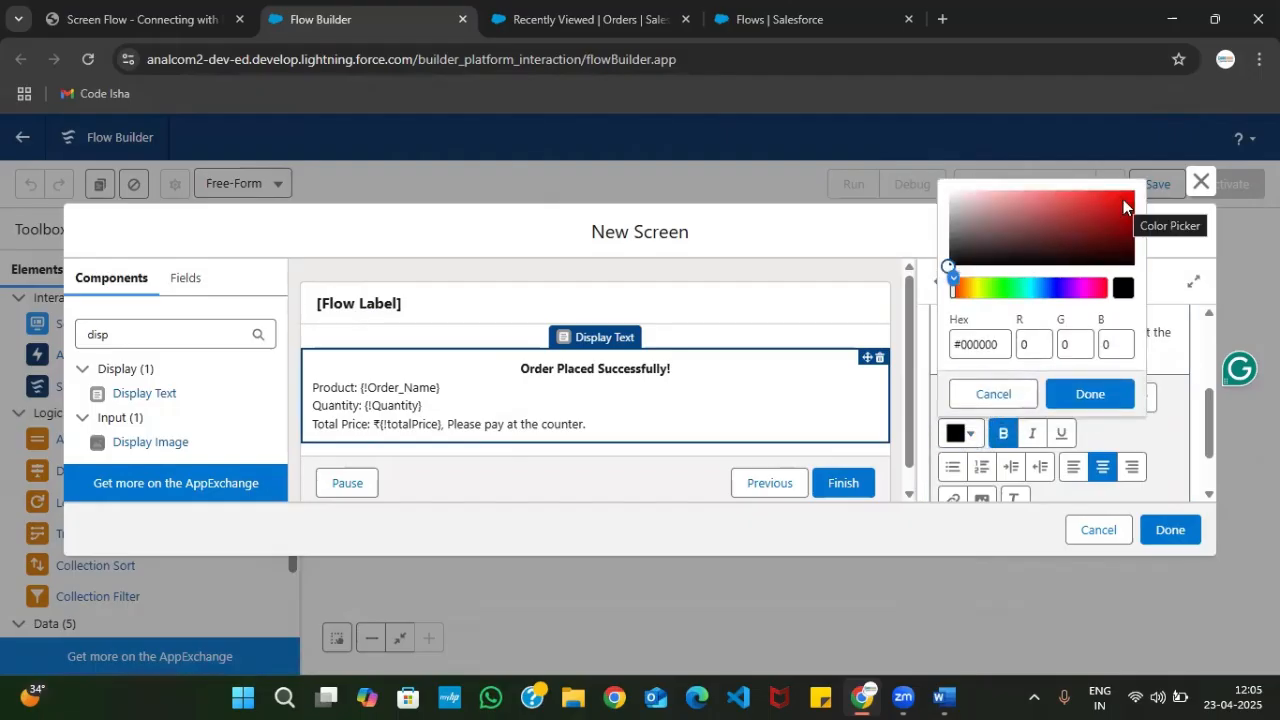
{"action": "left_click", "coordinate": [1123, 198]}
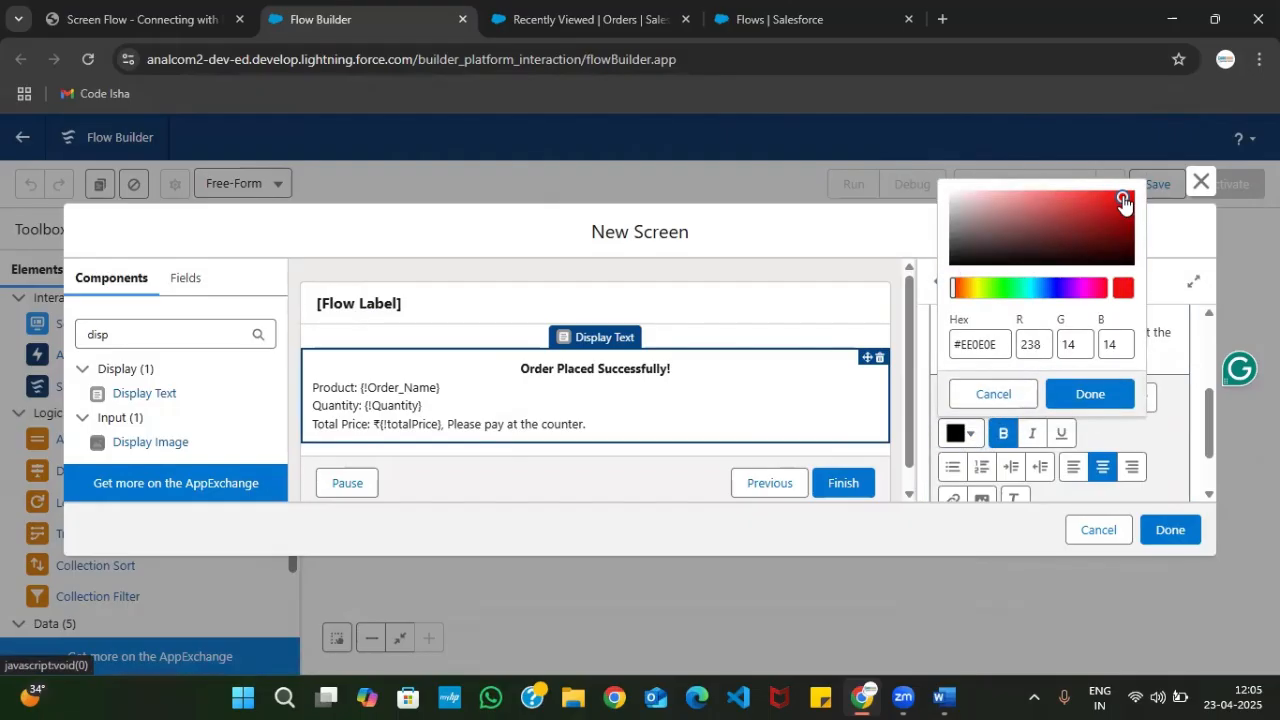
{"action": "left_click", "coordinate": [1090, 394]}
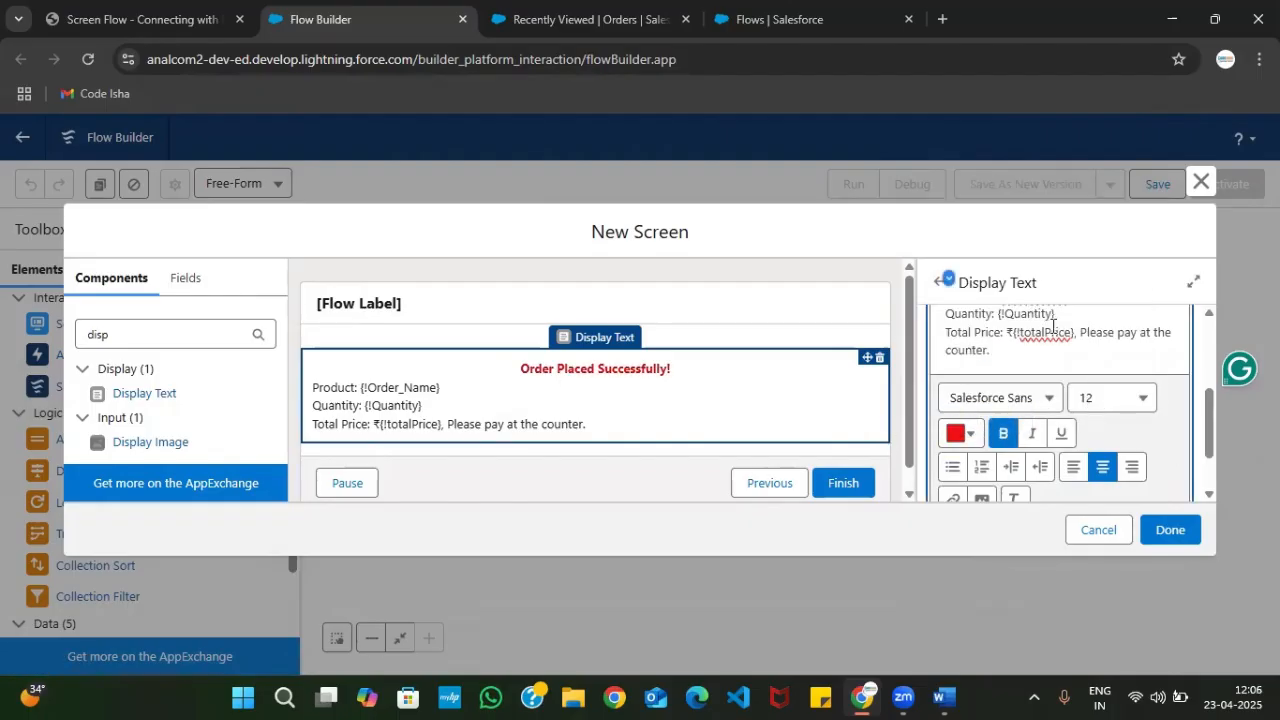
- Insert a blank line below the "Order Placed Successfully!" heading and extend the Product label to "Product Name"
{"action": "scroll", "coordinate": [1054, 330], "scroll_direction": "up", "scroll_amount": 1}
{"action": "left_click", "coordinate": [1155, 339]}
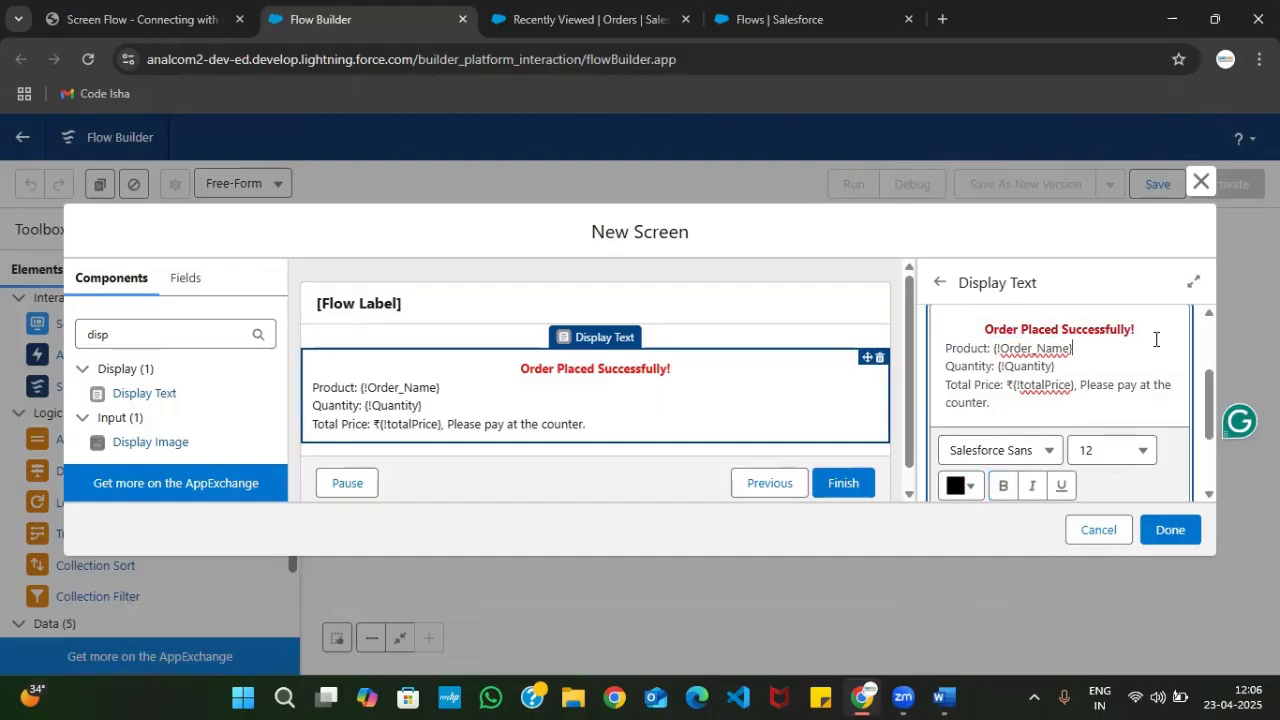
{"action": "key", "text": "Return"}
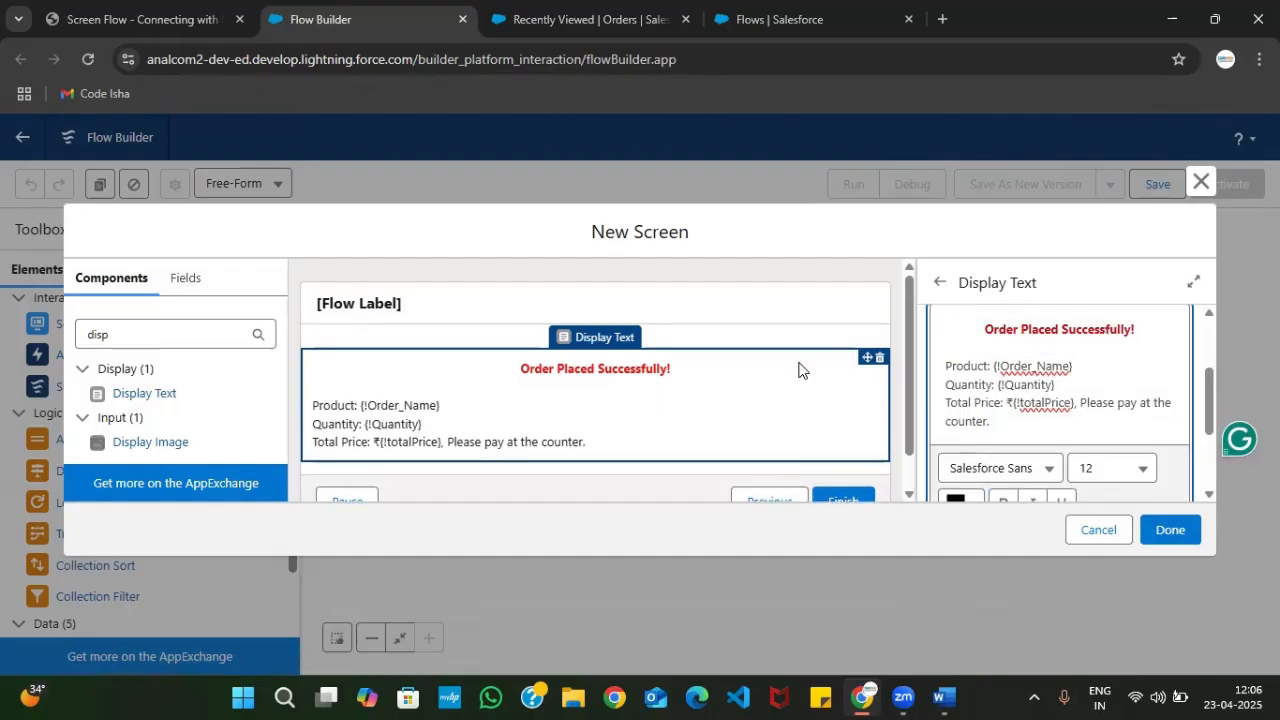
{"action": "left_click", "coordinate": [989, 366]}
{"action": "type", "text": "Name"}
{"action": "key", "text": "Right"}
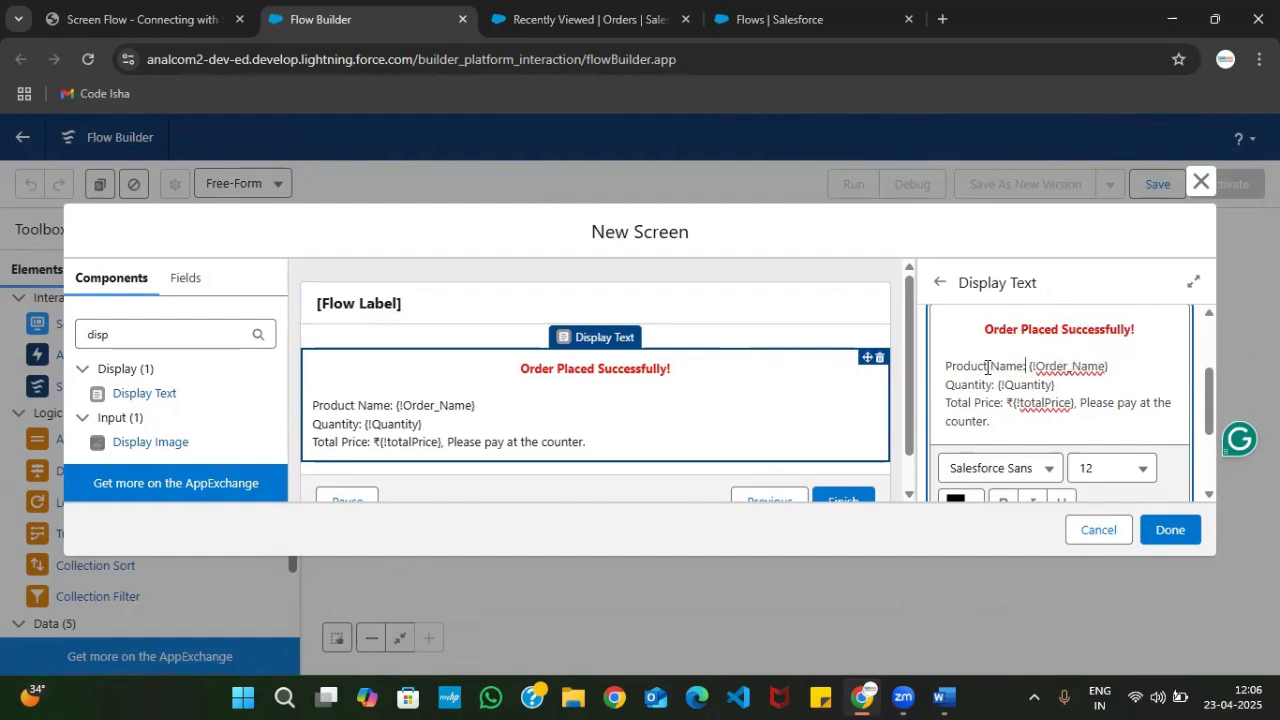
- Bold the "Product Name:", "Quantity:" and "Total Price:" labels in the display text
{"action": "key", "text": "shift+Home"}
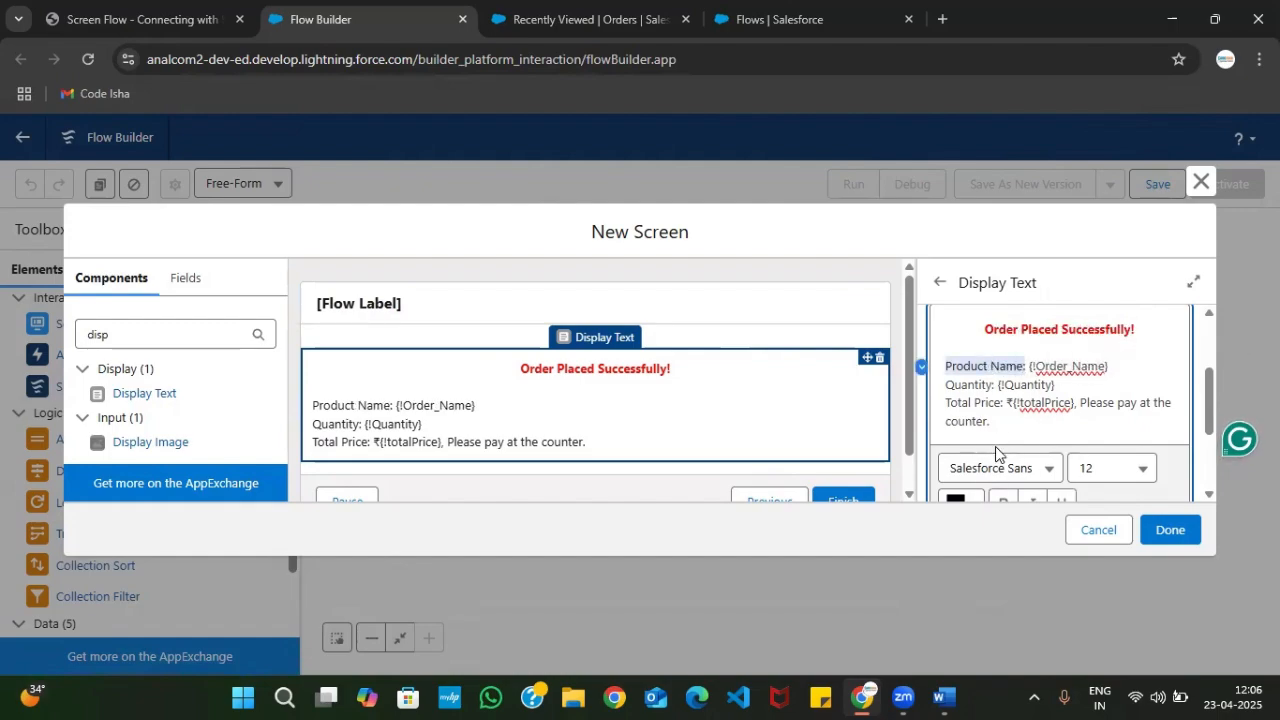
{"action": "scroll", "coordinate": [995, 446], "scroll_direction": "down", "scroll_amount": 2}
{"action": "scroll", "coordinate": [1089, 400], "scroll_direction": "up", "scroll_amount": 1}
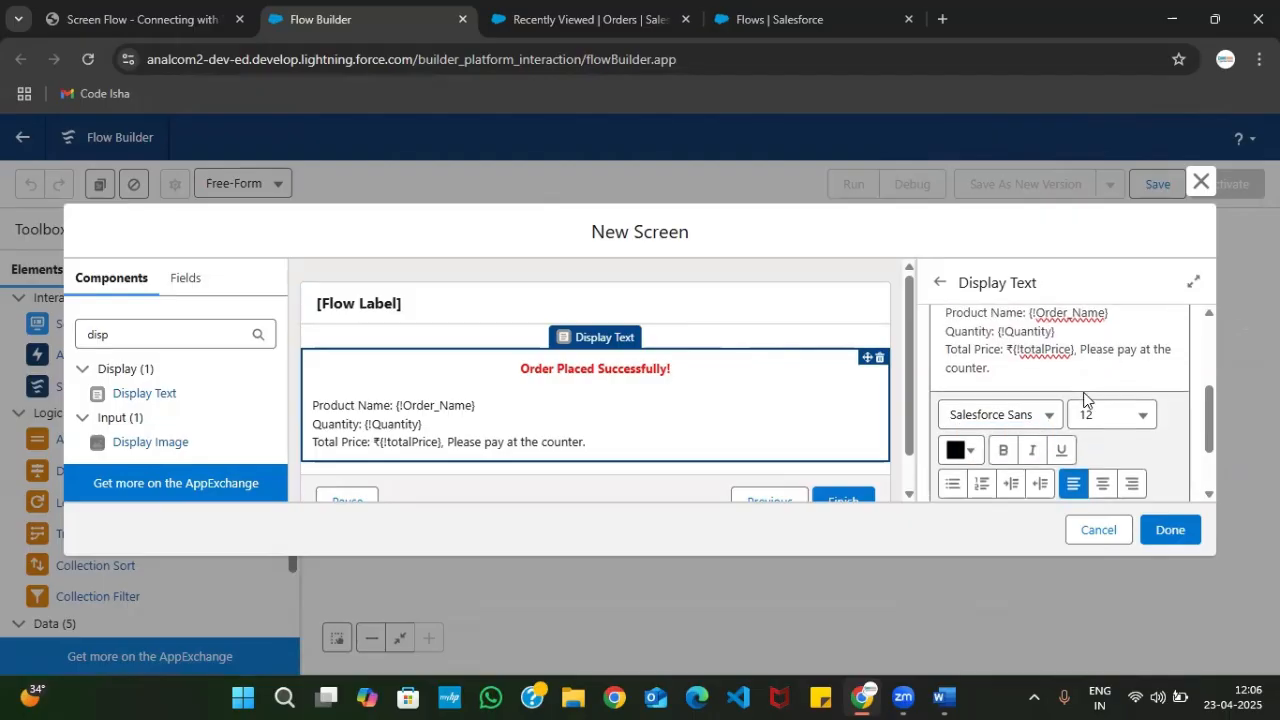
{"action": "left_click", "coordinate": [1005, 456]}
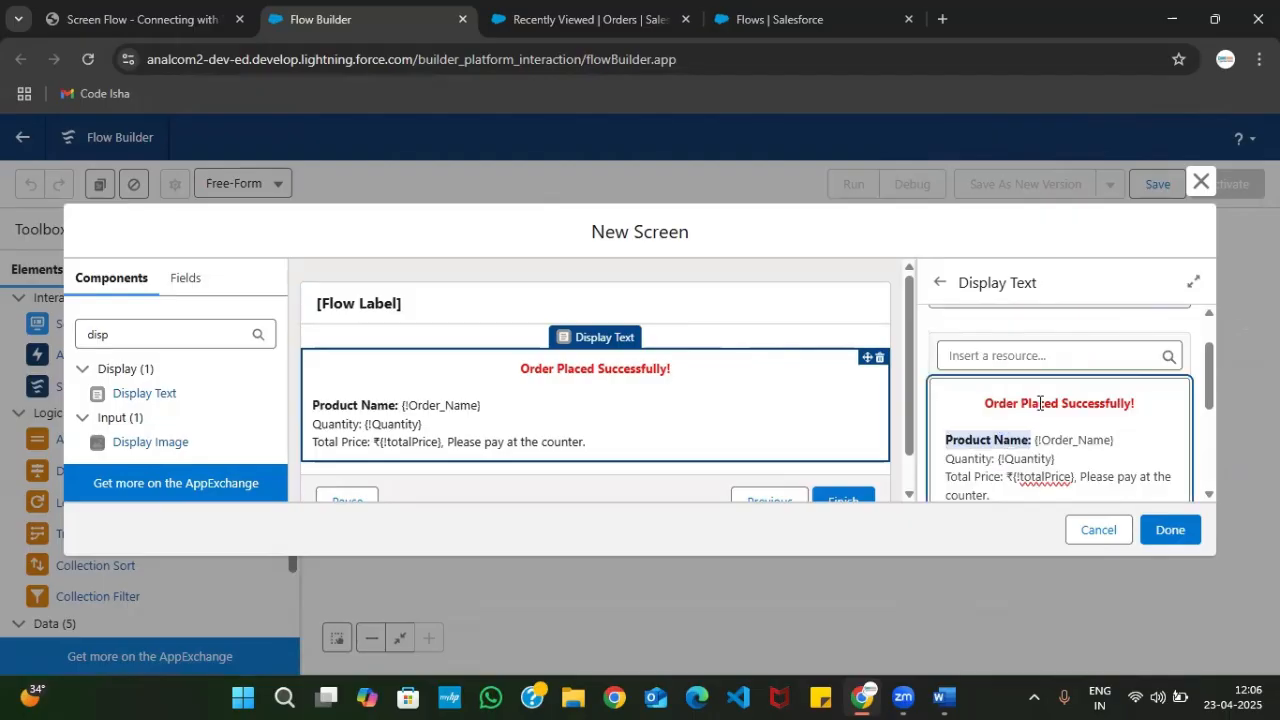
{"action": "left_click", "coordinate": [995, 441]}
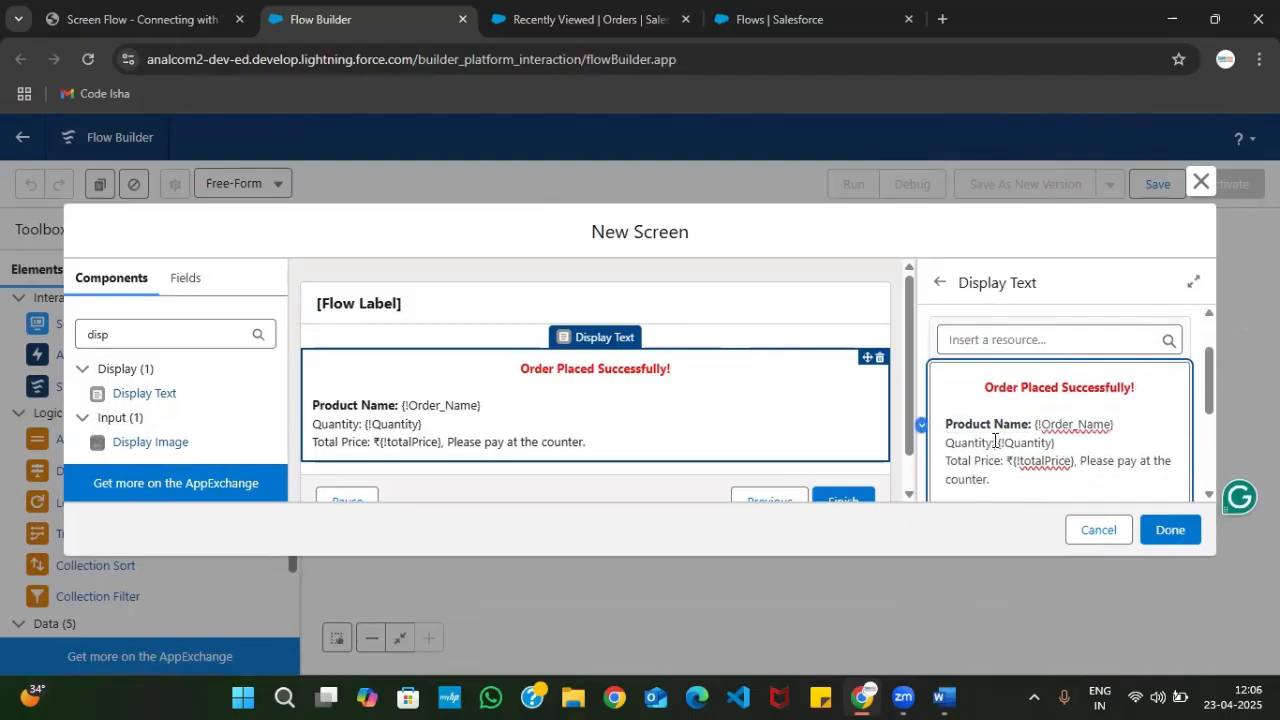
{"action": "key", "text": "shift+Home"}
{"action": "key", "text": "ctrl+b"}
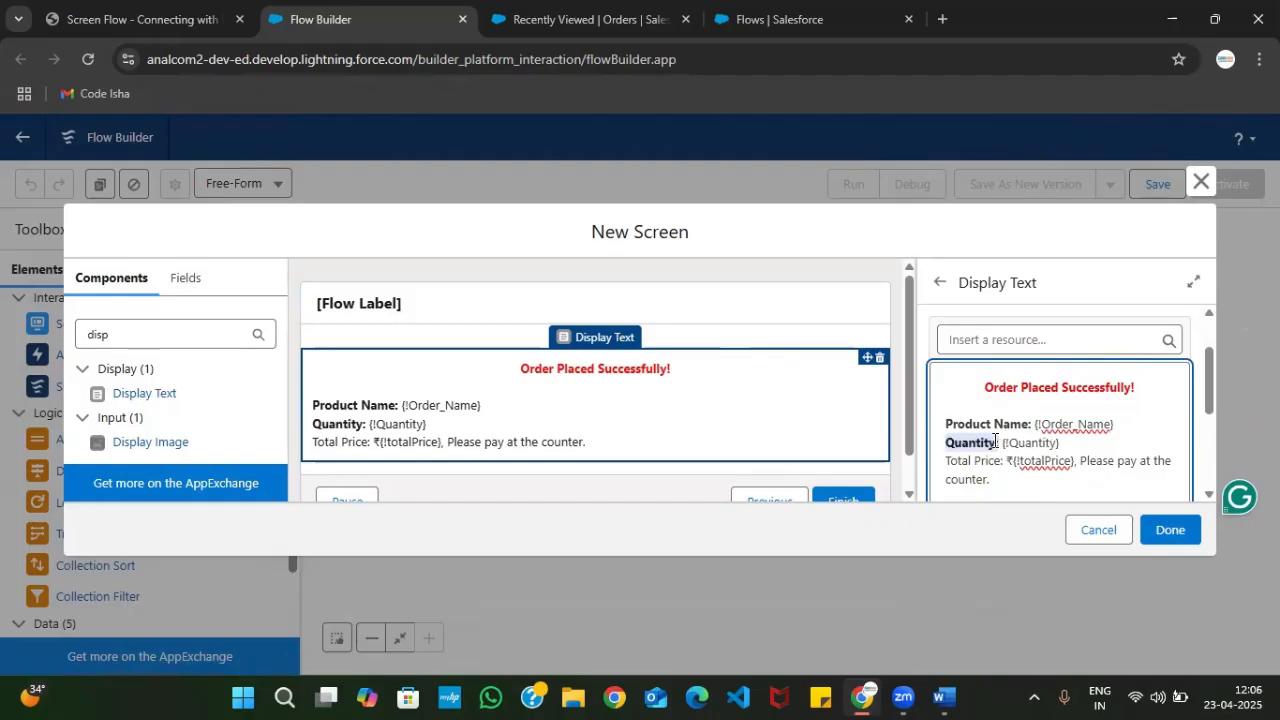
{"action": "scroll", "coordinate": [995, 441], "scroll_direction": "down", "scroll_amount": 1}
{"action": "left_click", "coordinate": [1005, 402]}
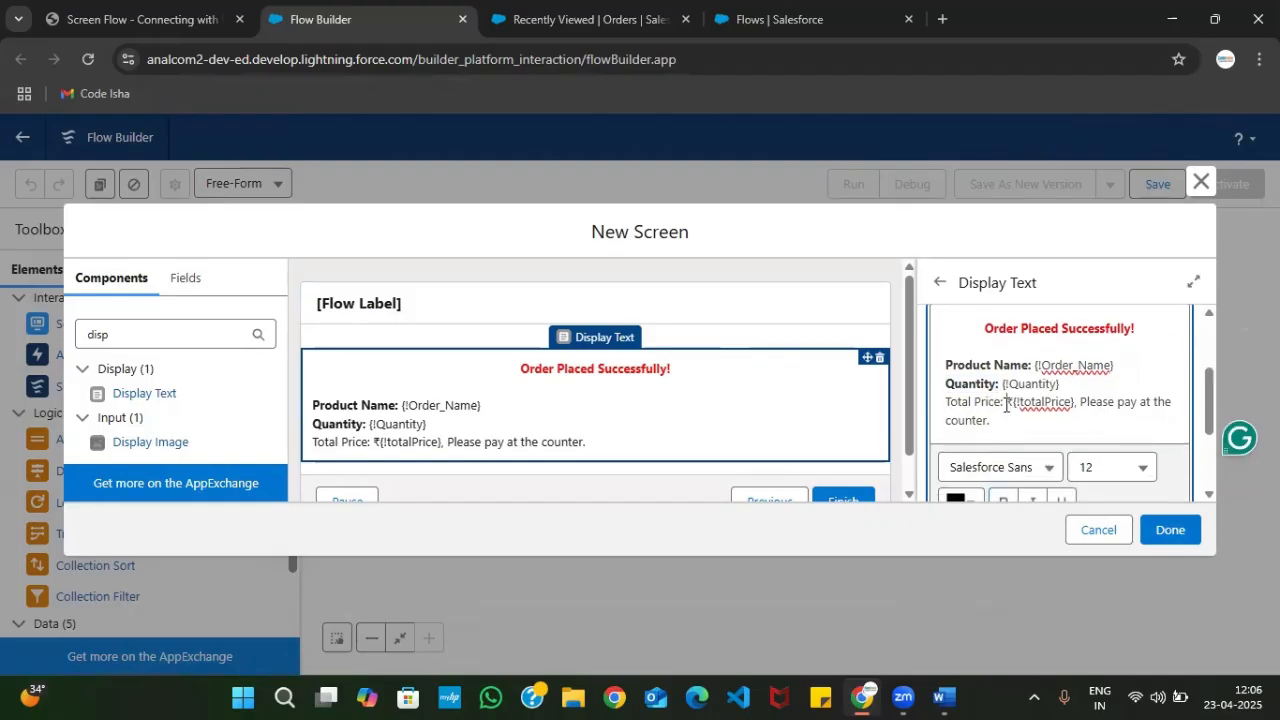
{"action": "key", "text": "shift+Home"}
{"action": "key", "text": "ctrl+b"}
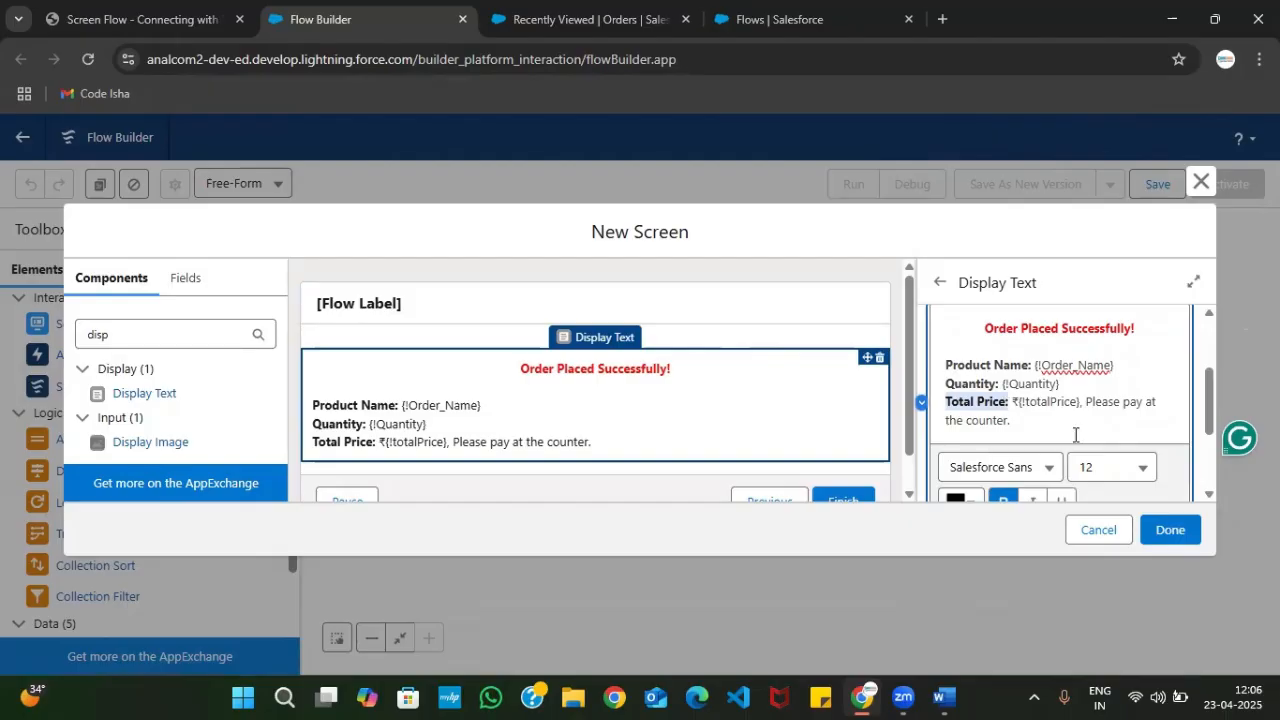
- Italicize the sentence "Please pay at the counter." on the Total Price line
{"action": "scroll", "coordinate": [1005, 402], "scroll_direction": "down", "scroll_amount": 1}
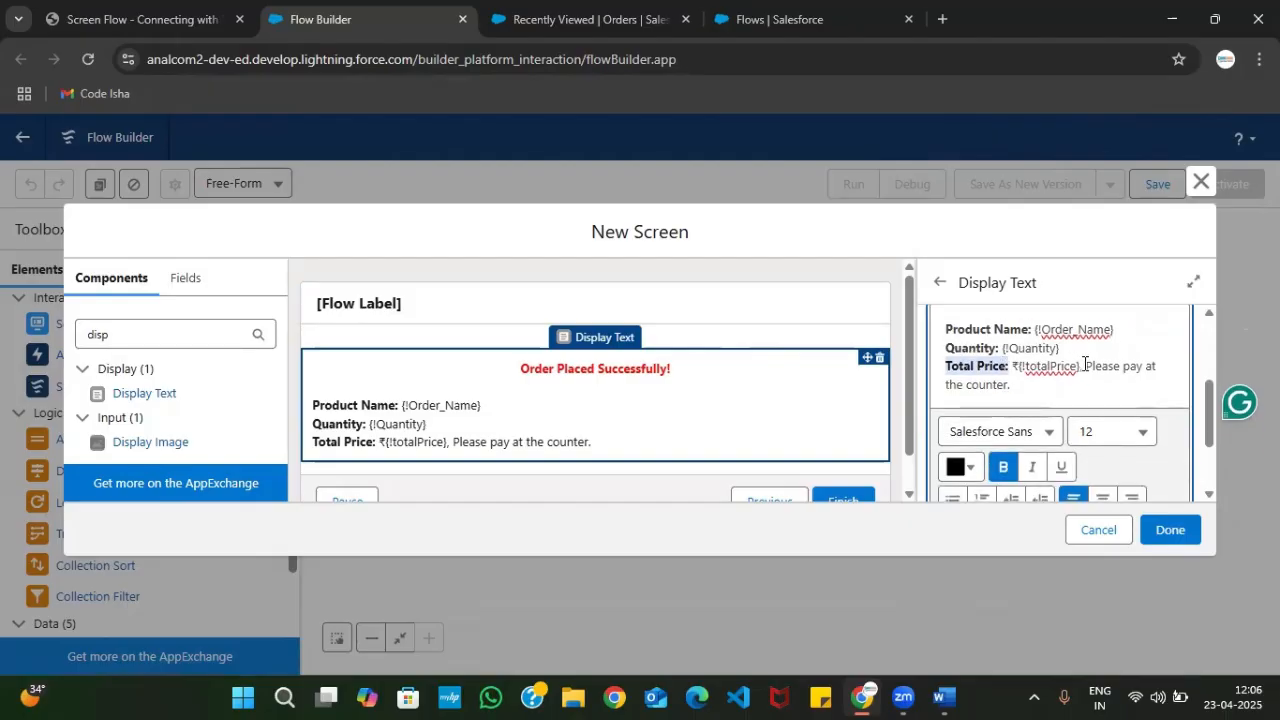
{"action": "left_click", "coordinate": [1086, 365]}
{"action": "key", "text": "ctrl+shift+End"}
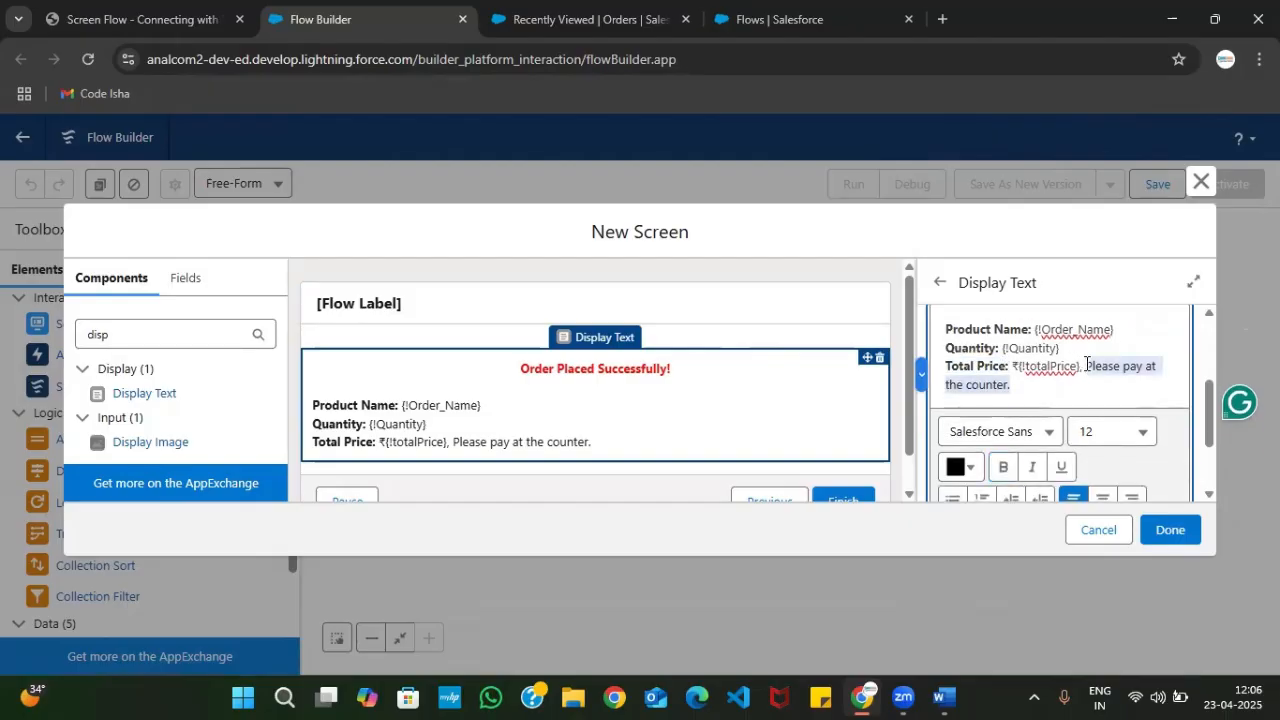
{"action": "scroll", "coordinate": [1014, 443], "scroll_direction": "down", "scroll_amount": 2}
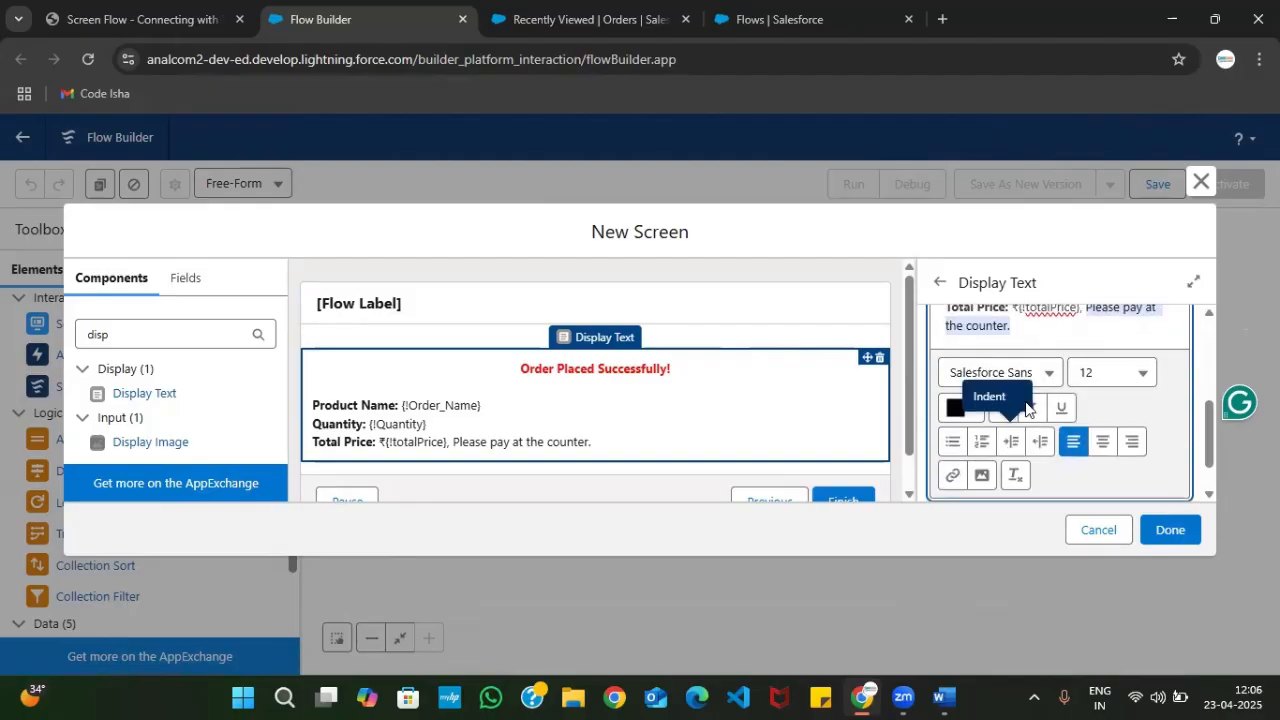
{"action": "left_click", "coordinate": [1032, 415]}
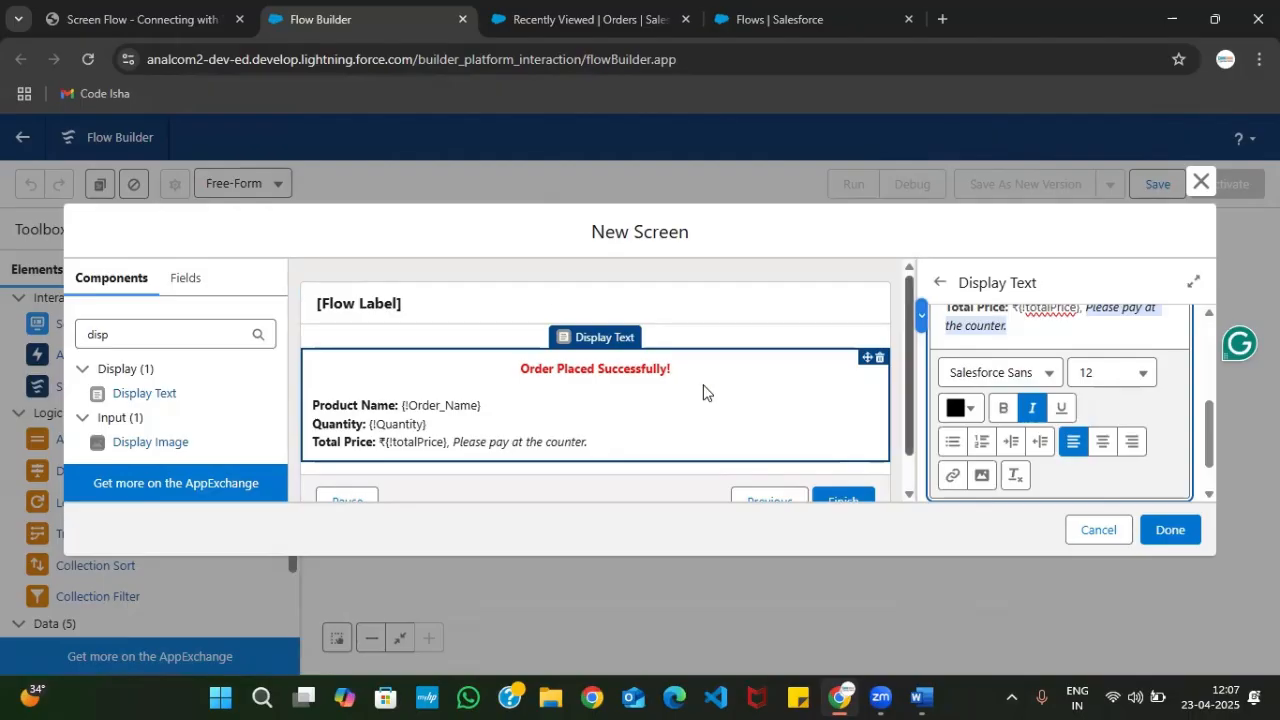
- Switch to the Screen Flow PDF and review the confirmation screen instructions and the steps that follow them
{"action": "left_click", "coordinate": [82, 12]}
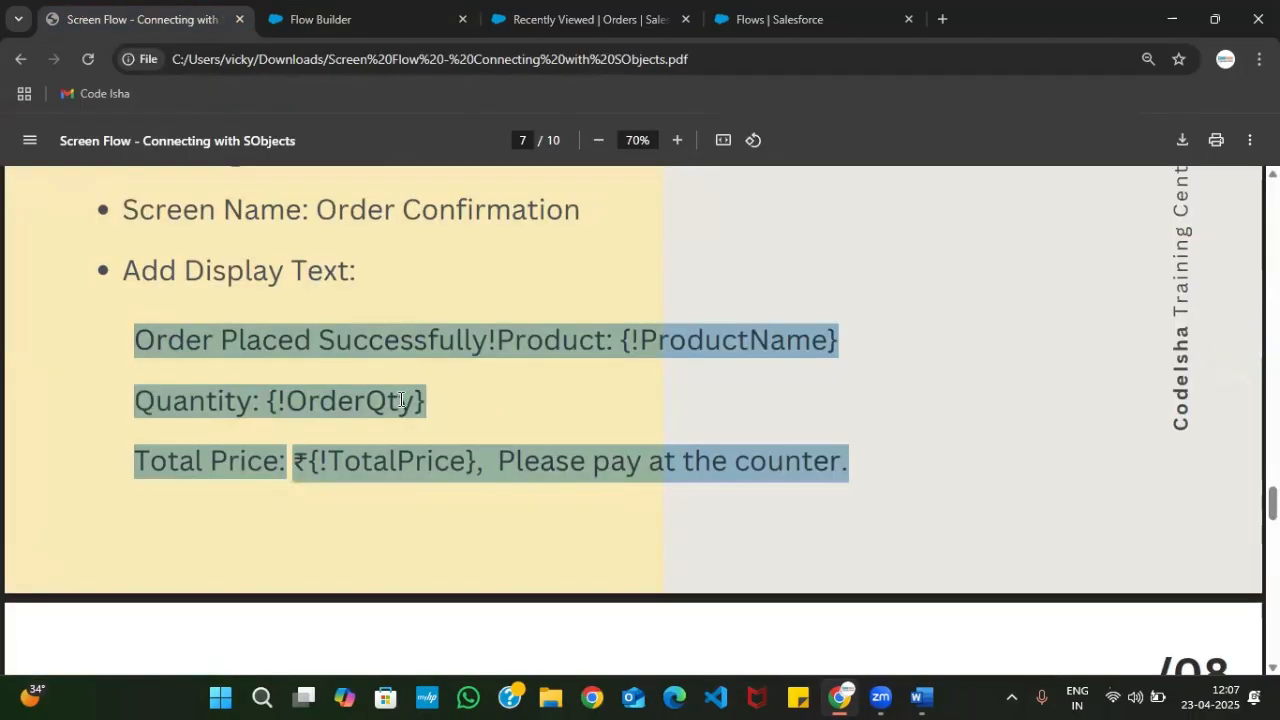
{"action": "scroll", "coordinate": [508, 390], "scroll_direction": "up", "scroll_amount": 2}
{"action": "scroll", "coordinate": [508, 390], "scroll_direction": "down", "scroll_amount": 1}
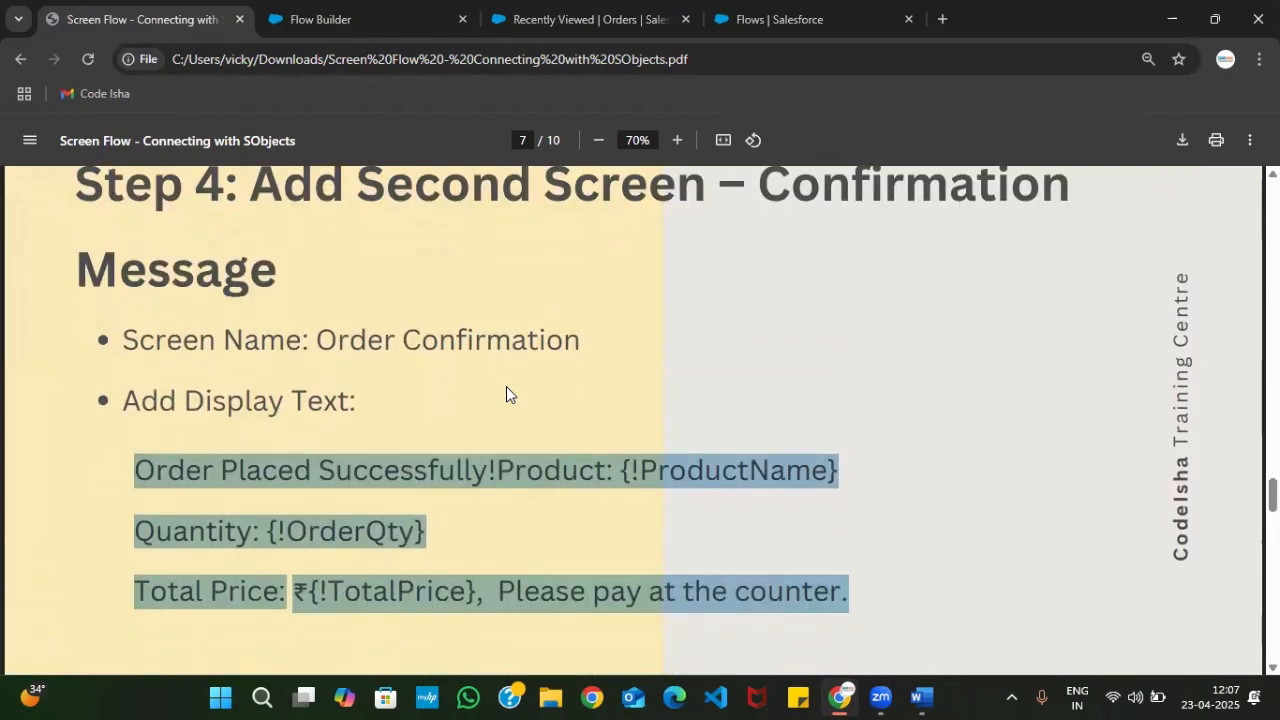
{"action": "scroll", "coordinate": [452, 418], "scroll_direction": "down", "scroll_amount": 7}
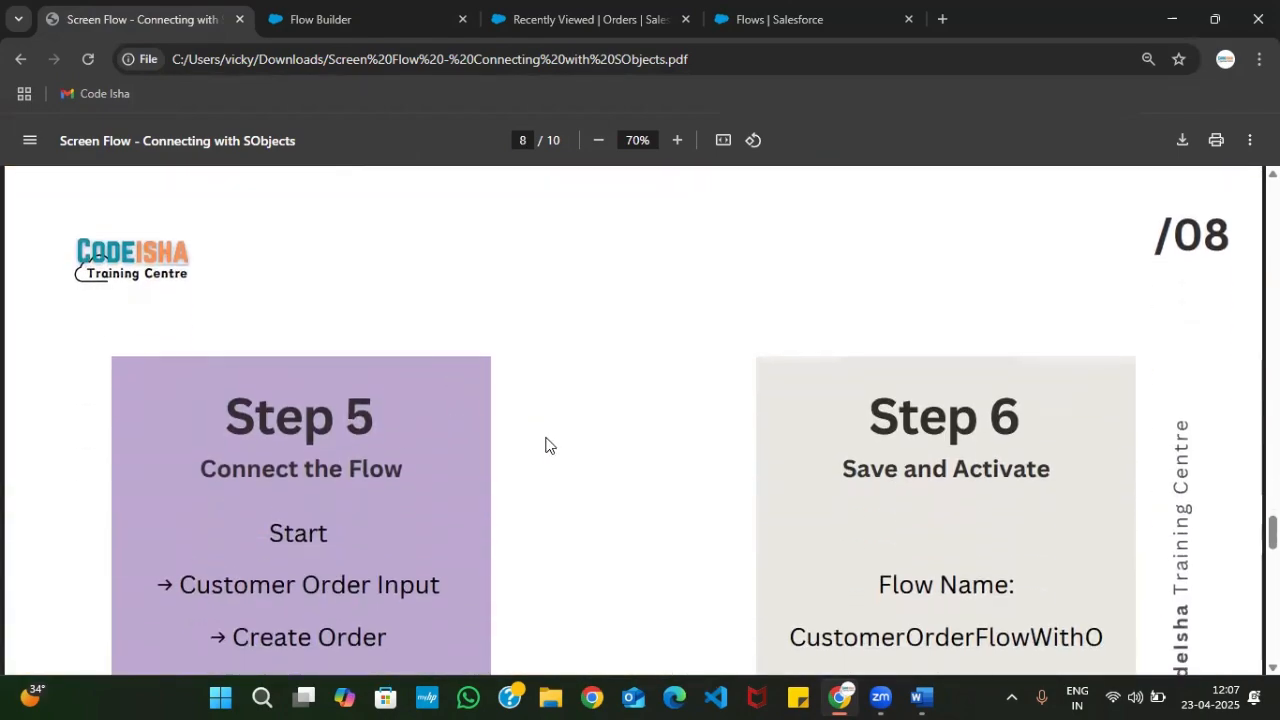
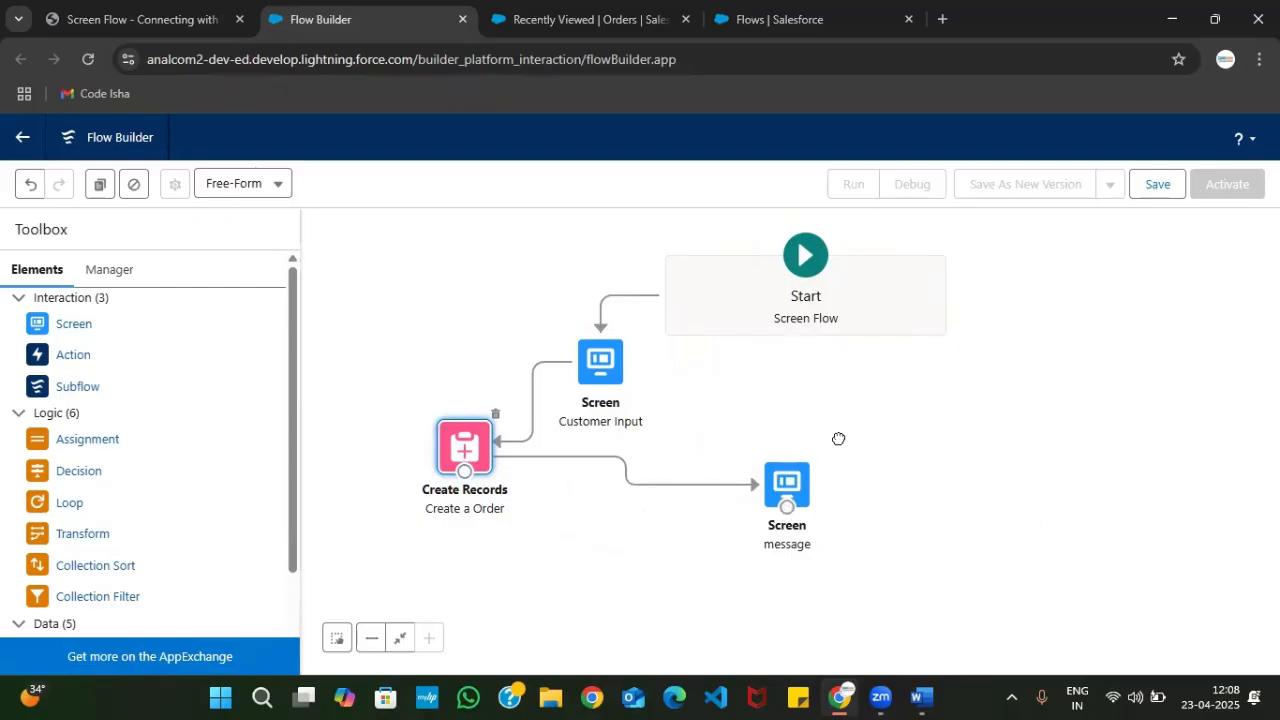
- Save the flow with the label "Customer Order Input" and the API name Customer_Order_Input
{"action": "left_click_drag", "start_coordinate": [837, 437], "coordinate": [838, 430]}
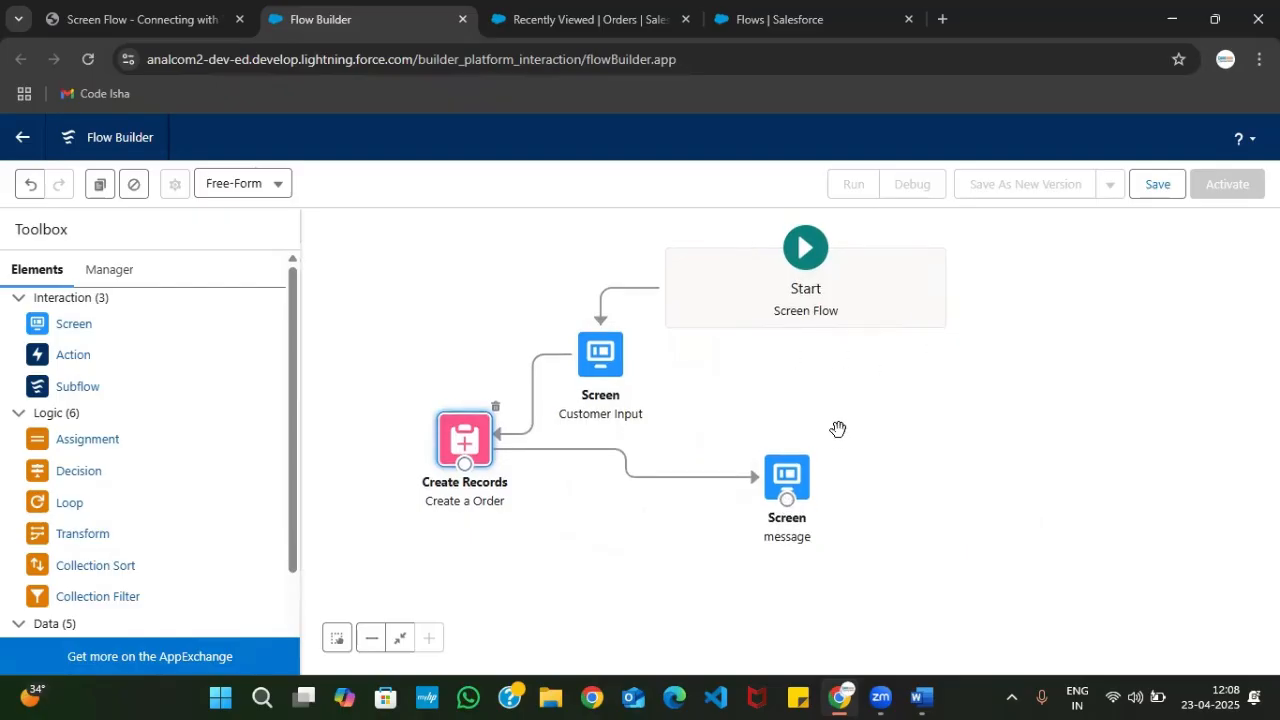
{"action": "left_click", "coordinate": [1160, 185]}
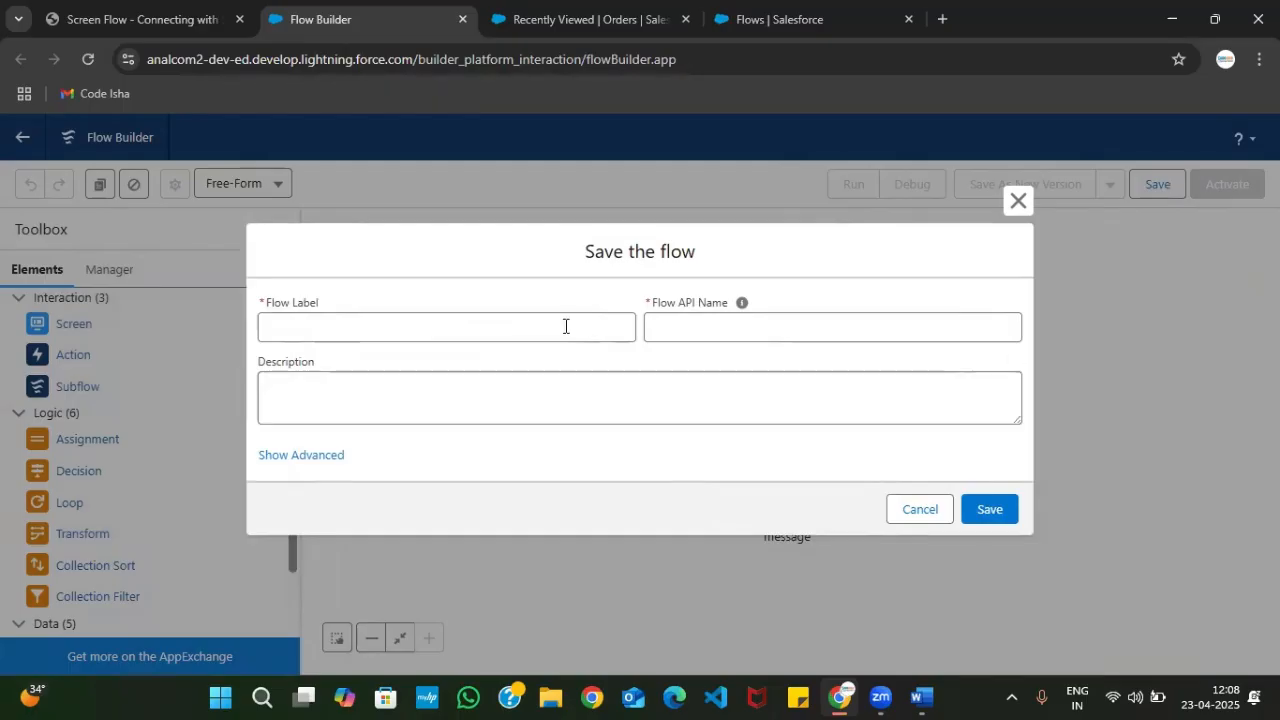
{"action": "left_click", "coordinate": [523, 326]}
{"action": "type", "text": "Cust"}
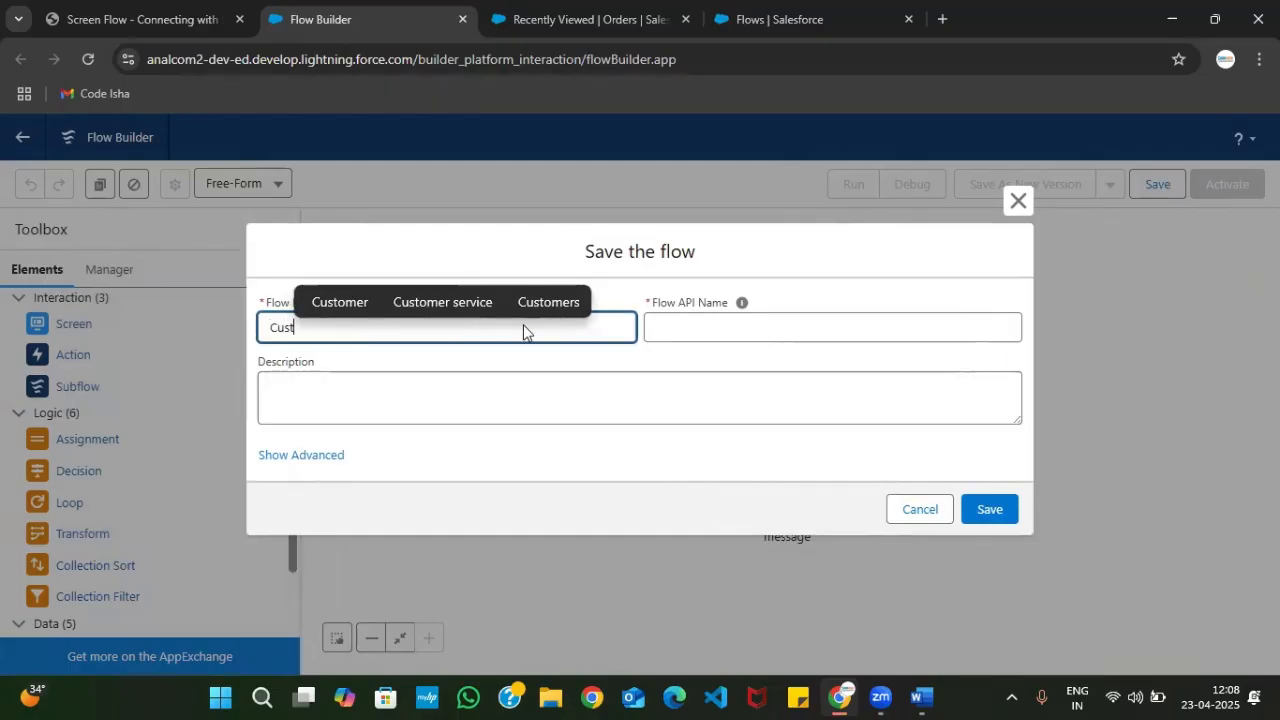
{"action": "type", "text": "omer "}
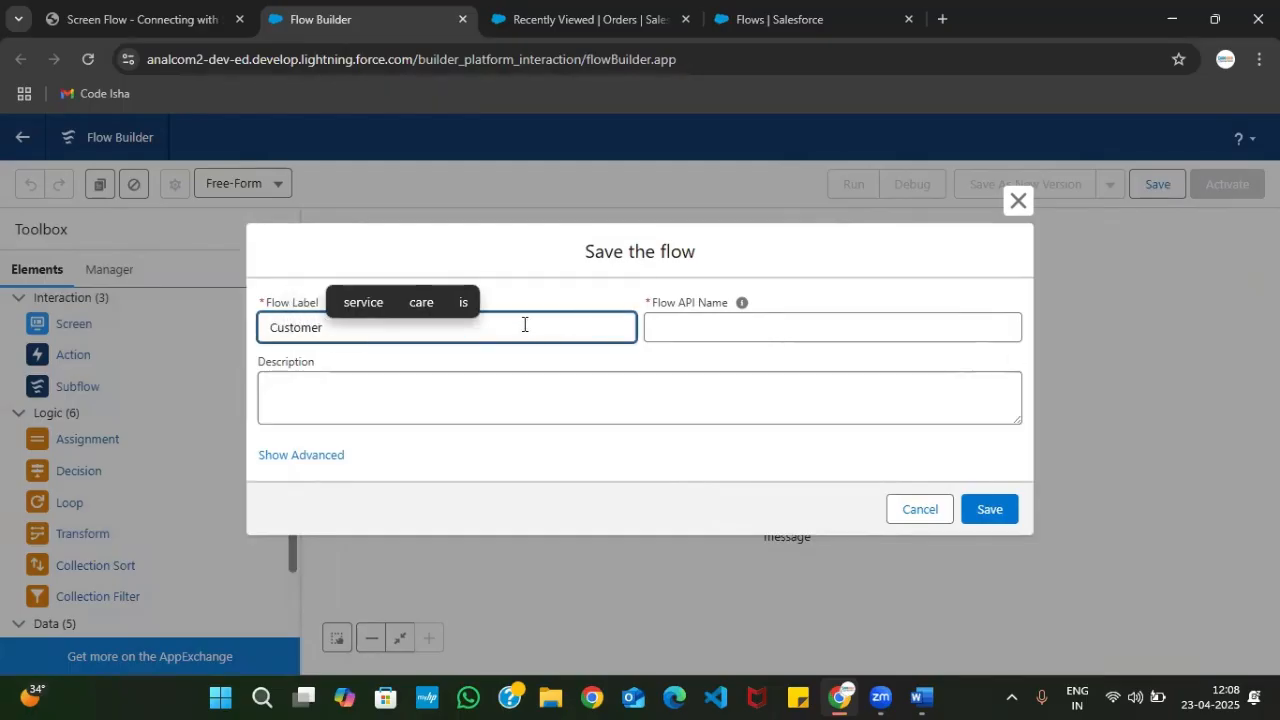
{"action": "type", "text": "Ord"}
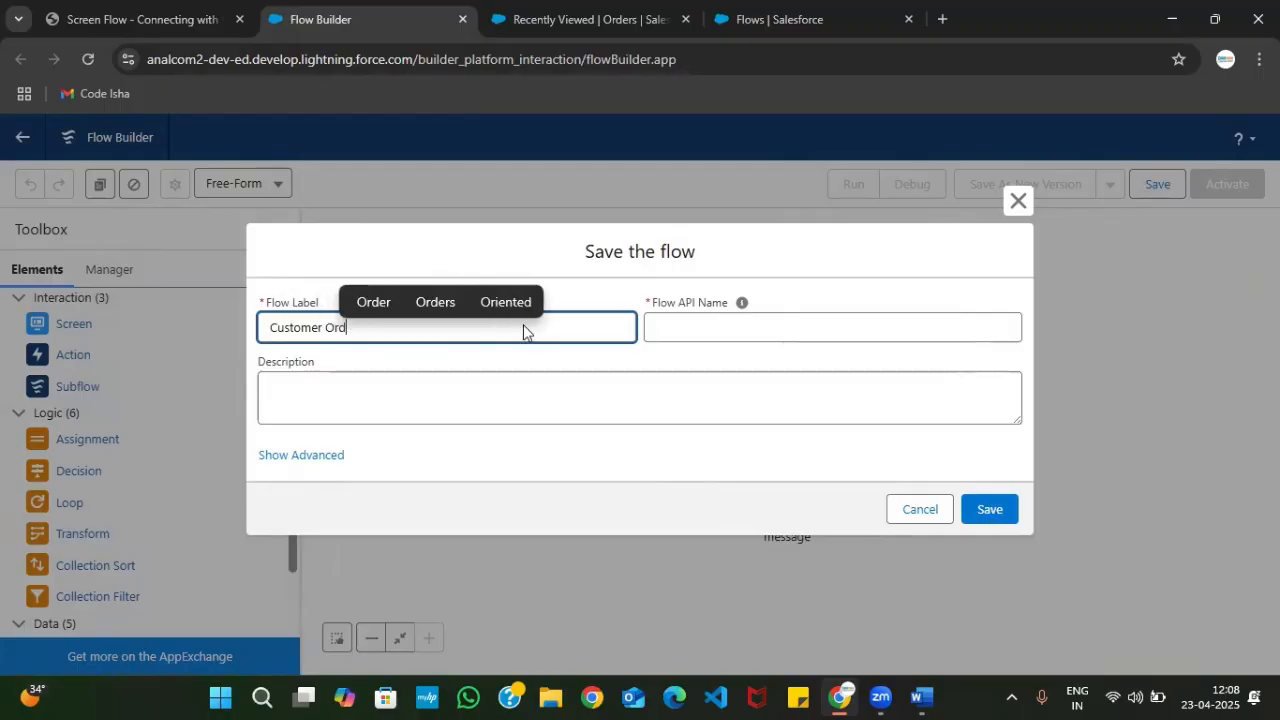
{"action": "type", "text": "er Input"}
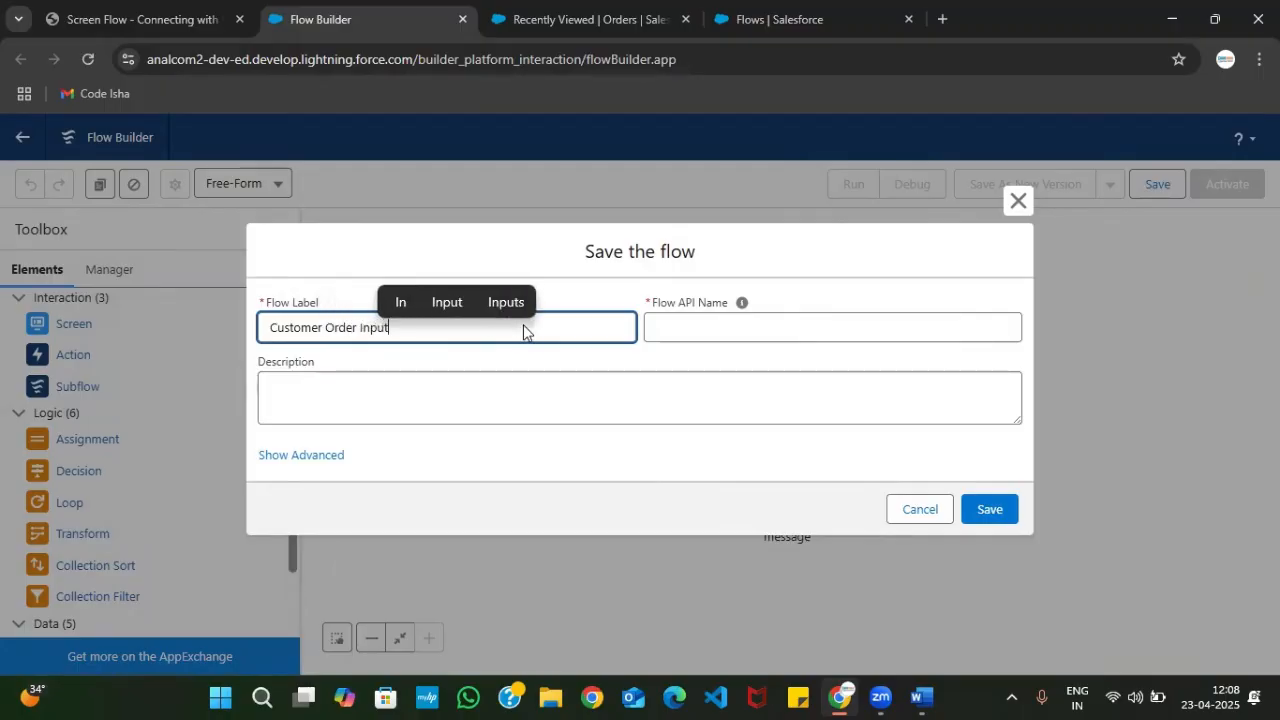
{"action": "left_click", "coordinate": [757, 322]}
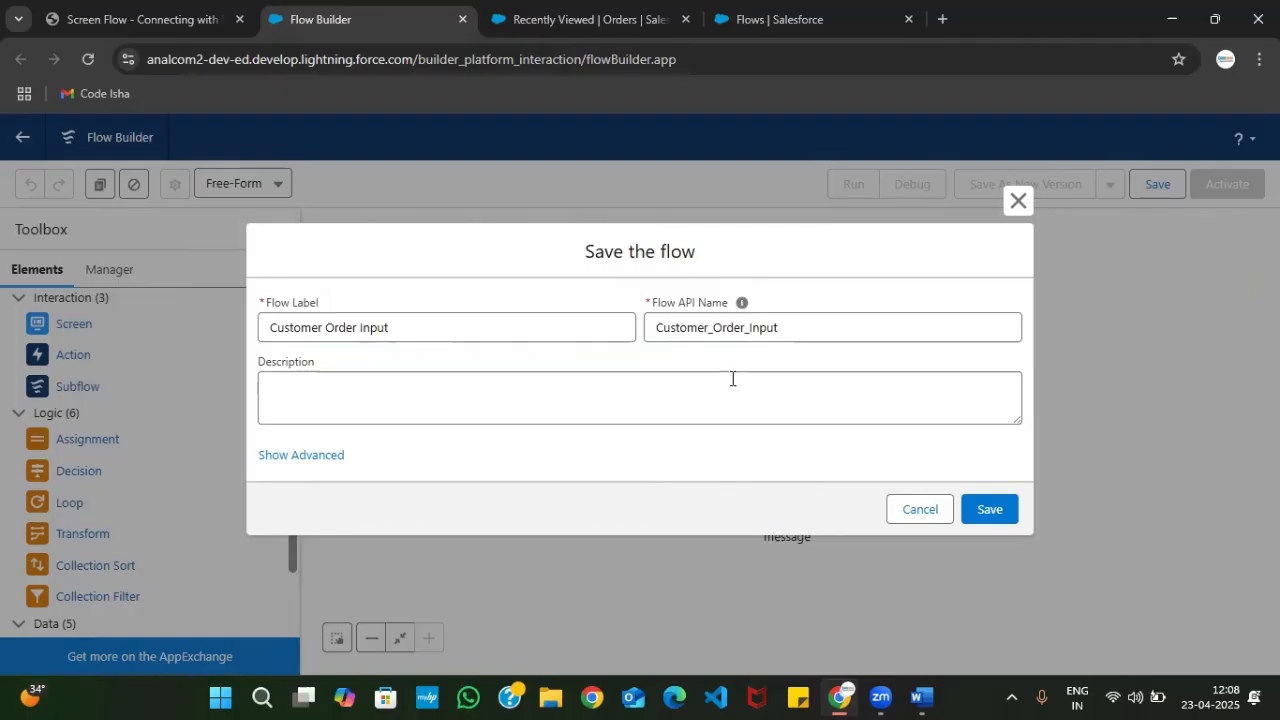
{"action": "left_click", "coordinate": [989, 511]}
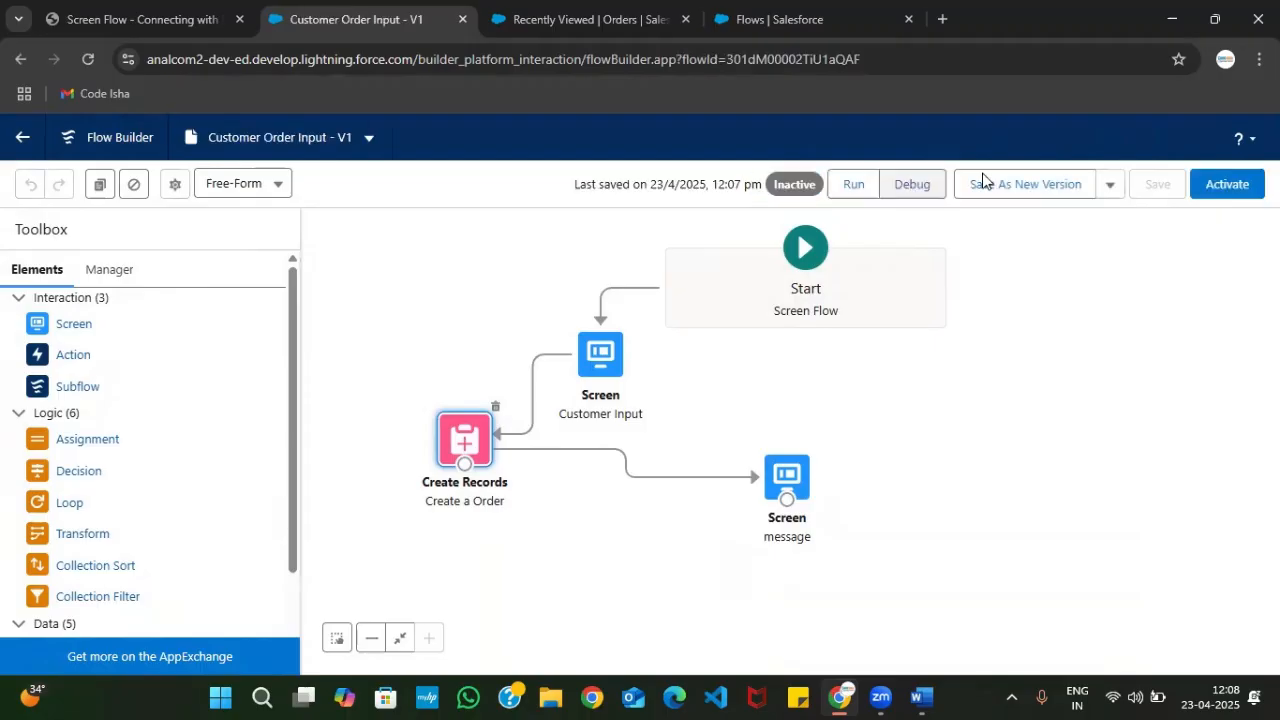
- Activate the Customer Order Input flow and run it, placing the run's browser tab before the Flow Builder tab
{"action": "left_click", "coordinate": [1227, 196]}
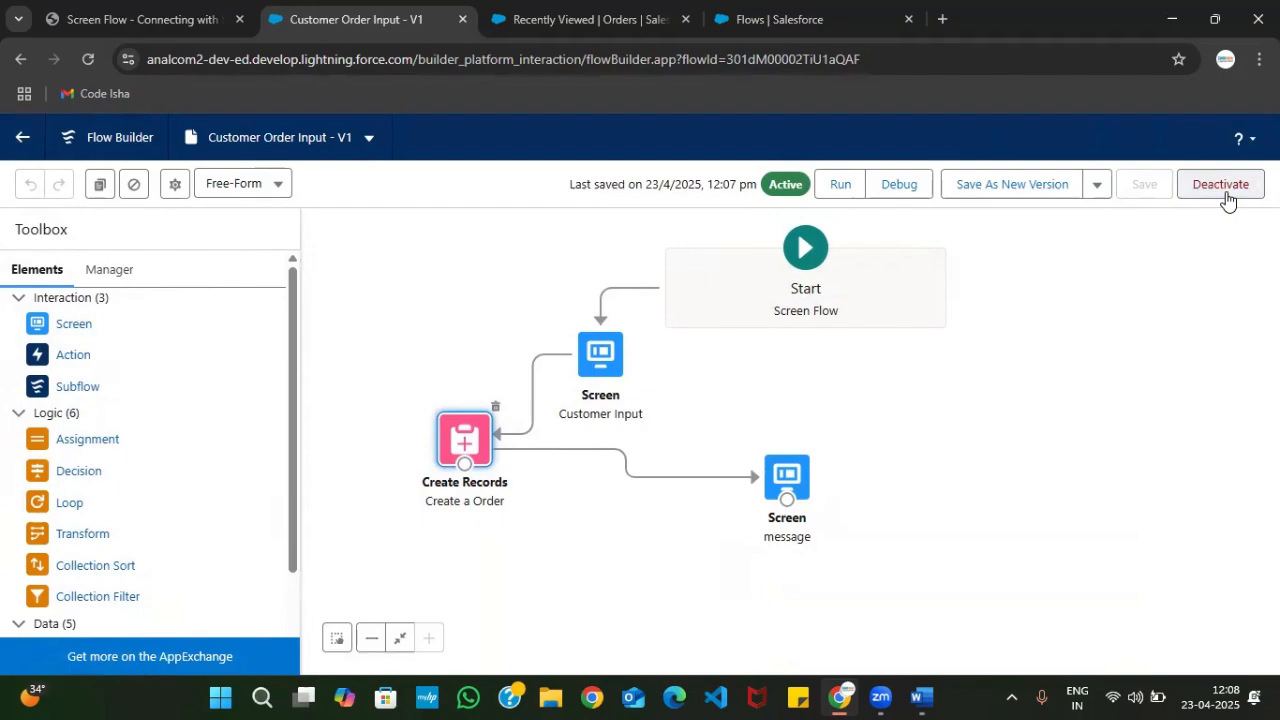
{"action": "left_click", "coordinate": [840, 186]}
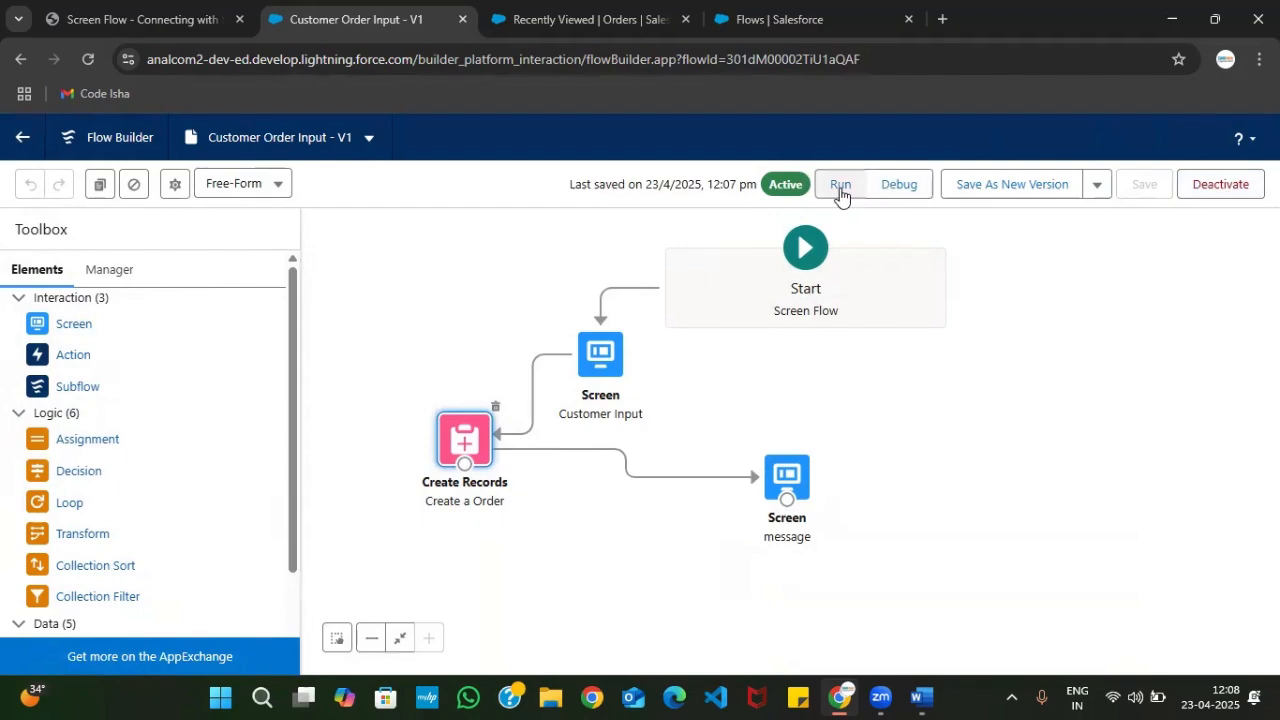
{"action": "left_click_drag", "start_coordinate": [537, 14], "coordinate": [330, 15]}
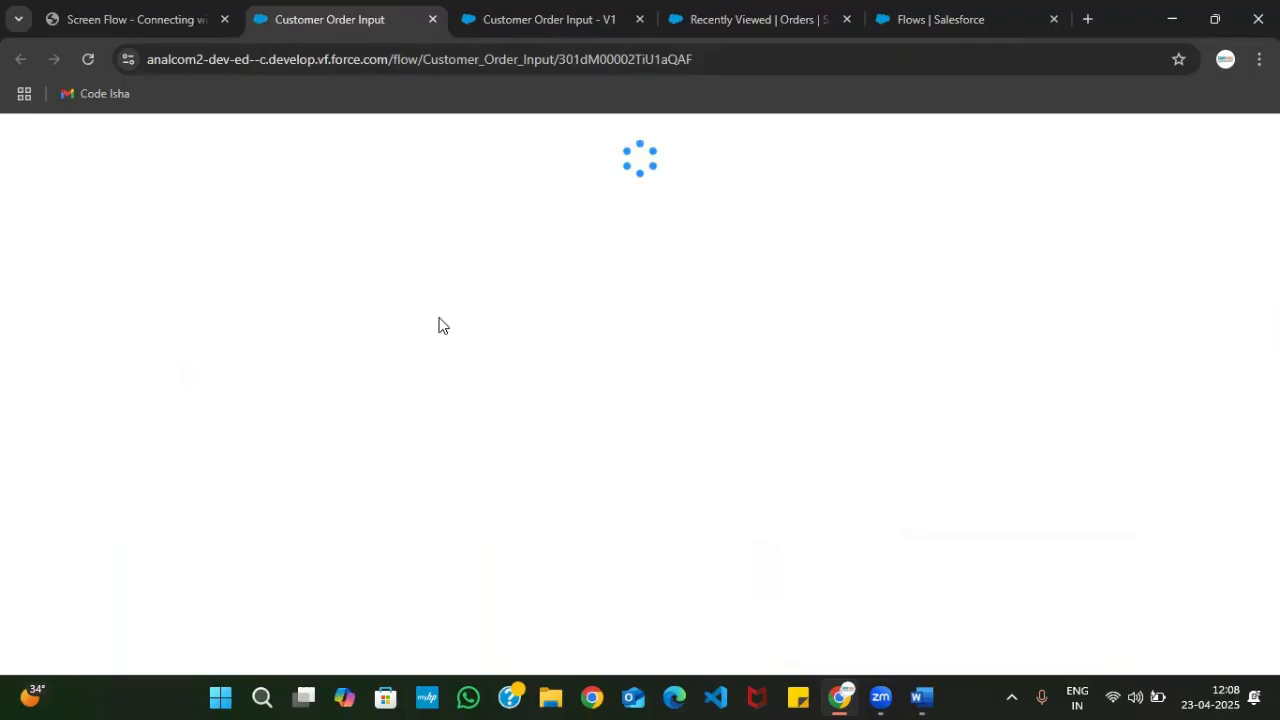
- Submit a test order named "Upma" with quantity 5, check its confirmation message, and finish the flow
{"action": "left_click", "coordinate": [333, 206]}
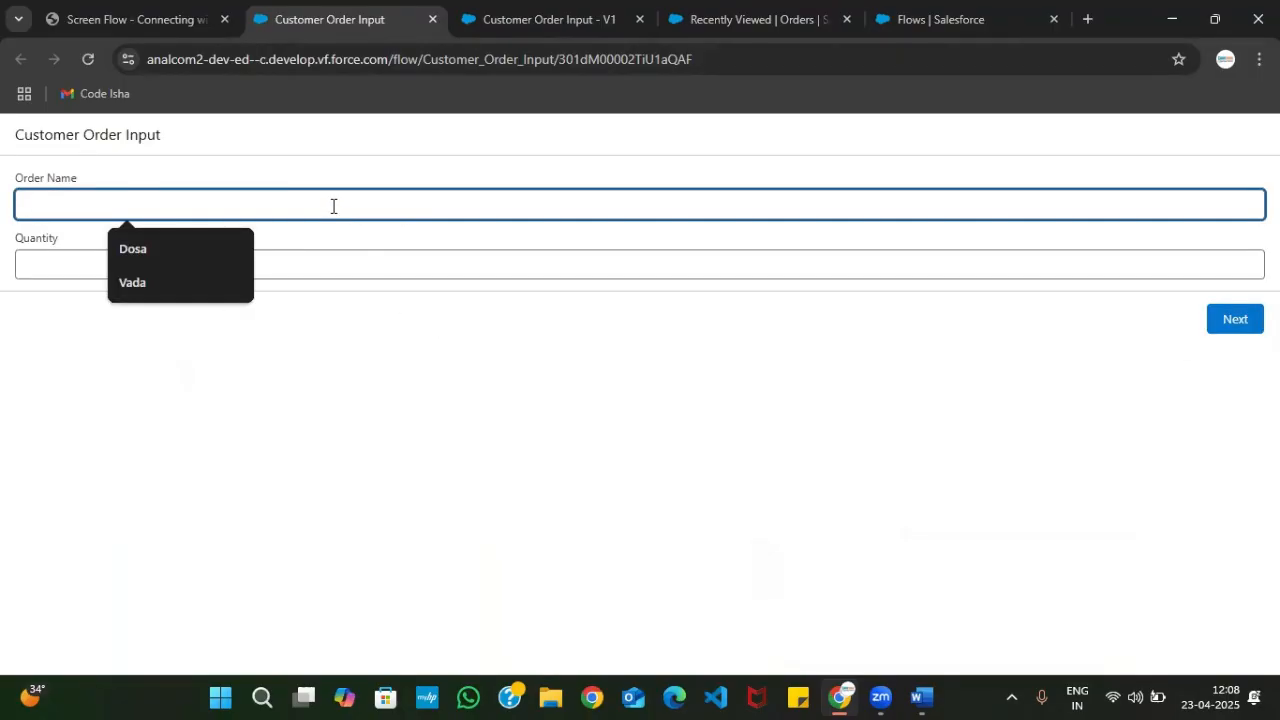
{"action": "type", "text": "Upma"}
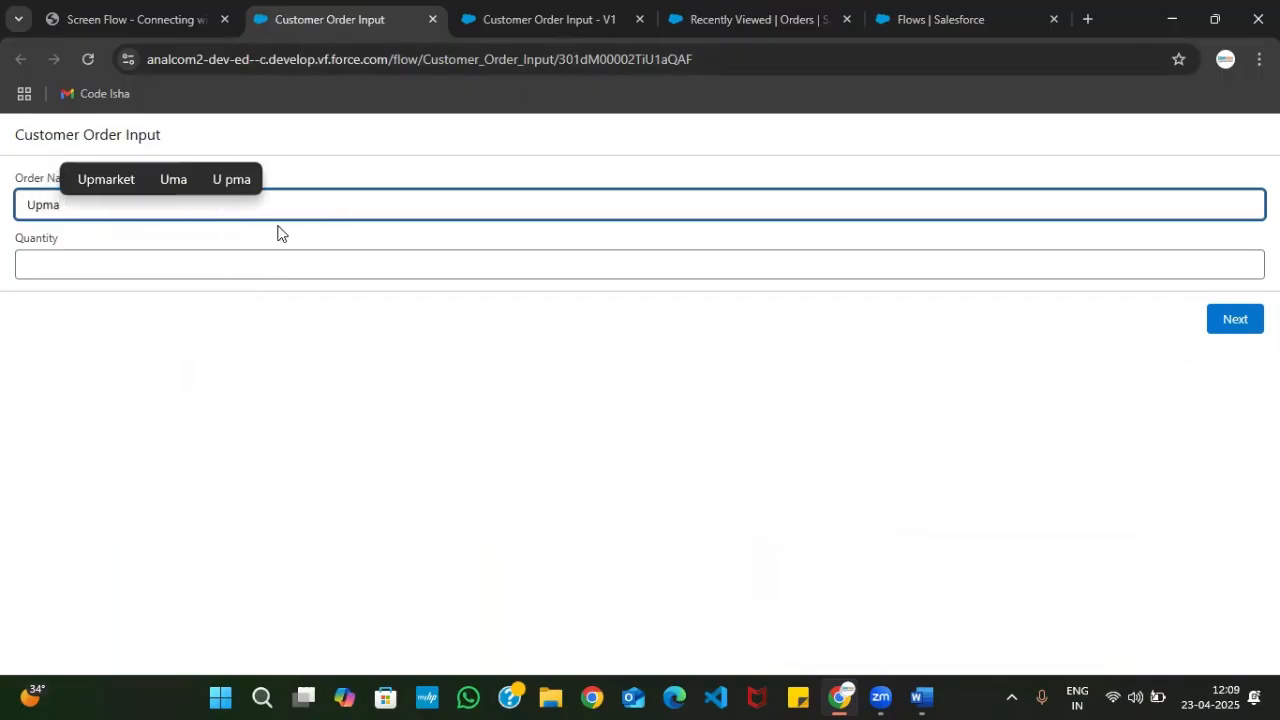
{"action": "left_click", "coordinate": [205, 273]}
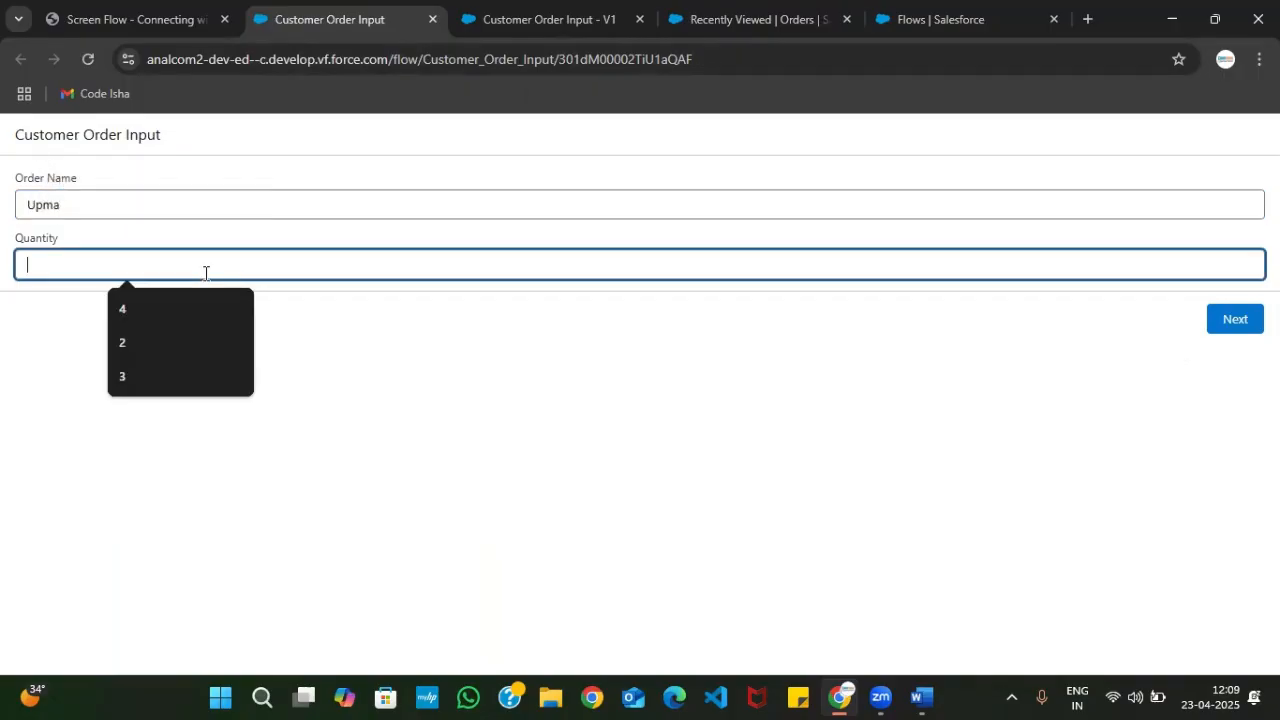
{"action": "type", "text": "5"}
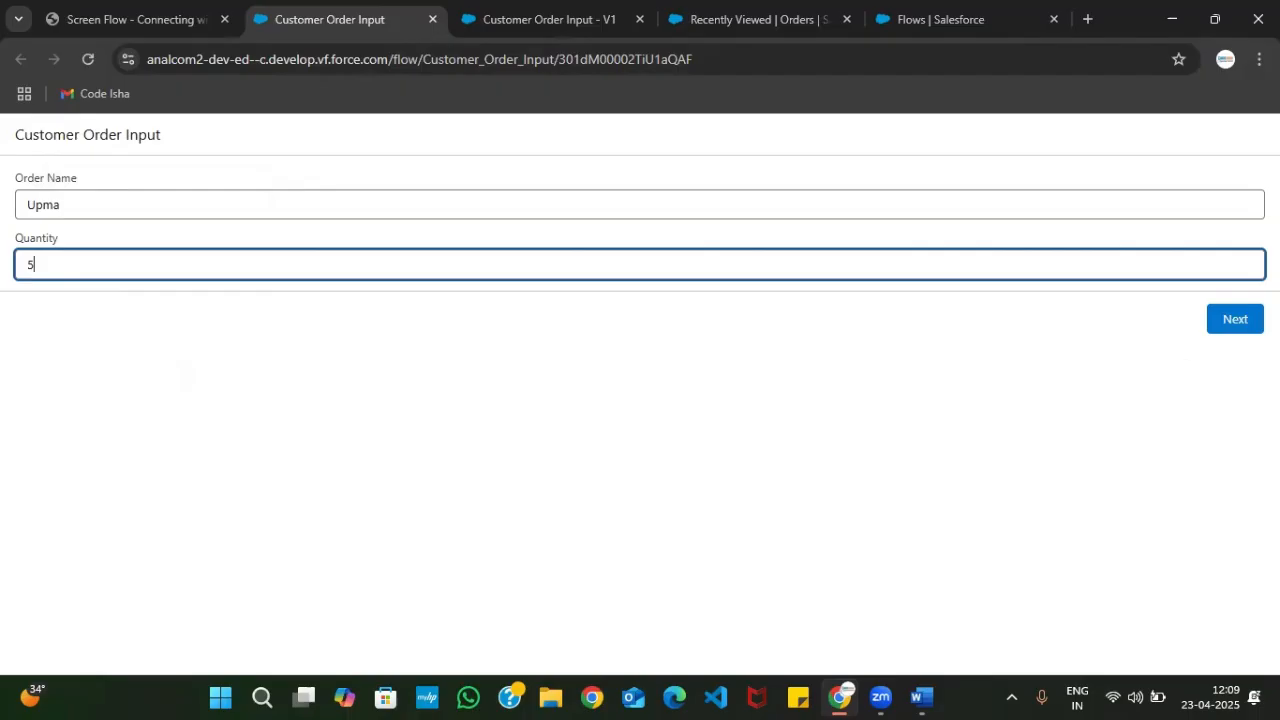
{"action": "left_click", "coordinate": [1235, 318]}
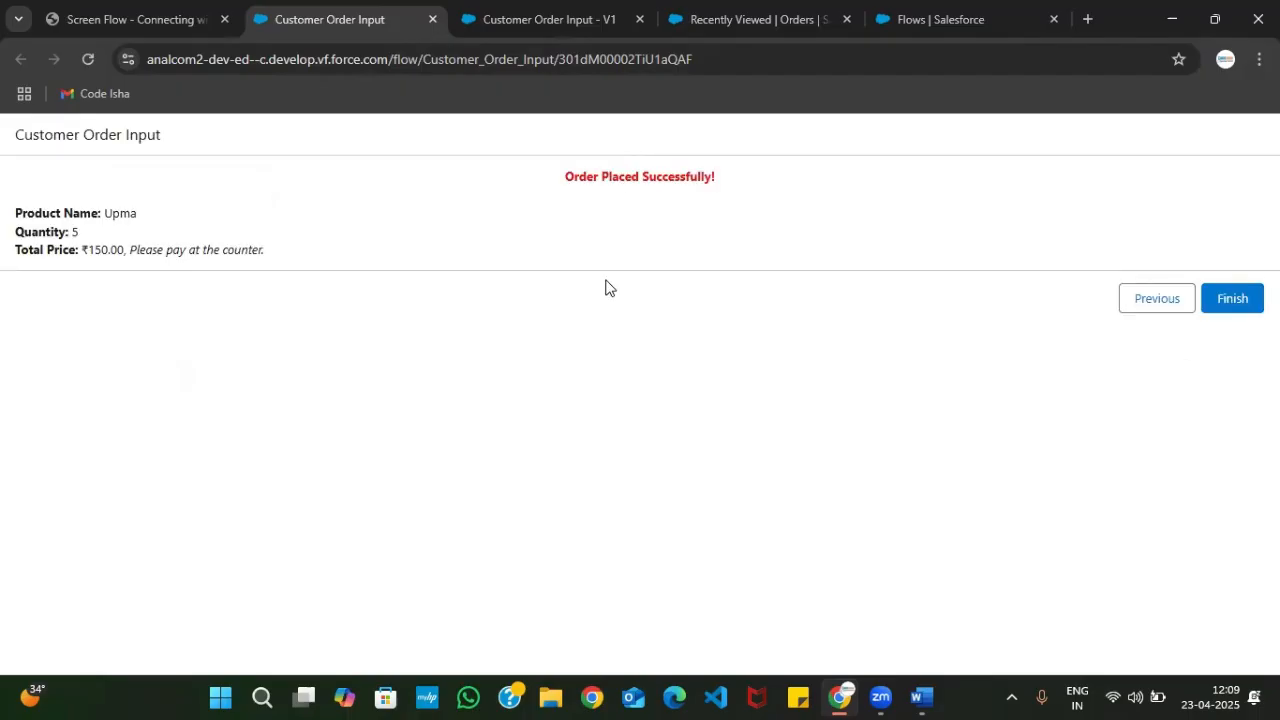
{"action": "left_click_drag", "start_coordinate": [14, 211], "coordinate": [148, 216]}
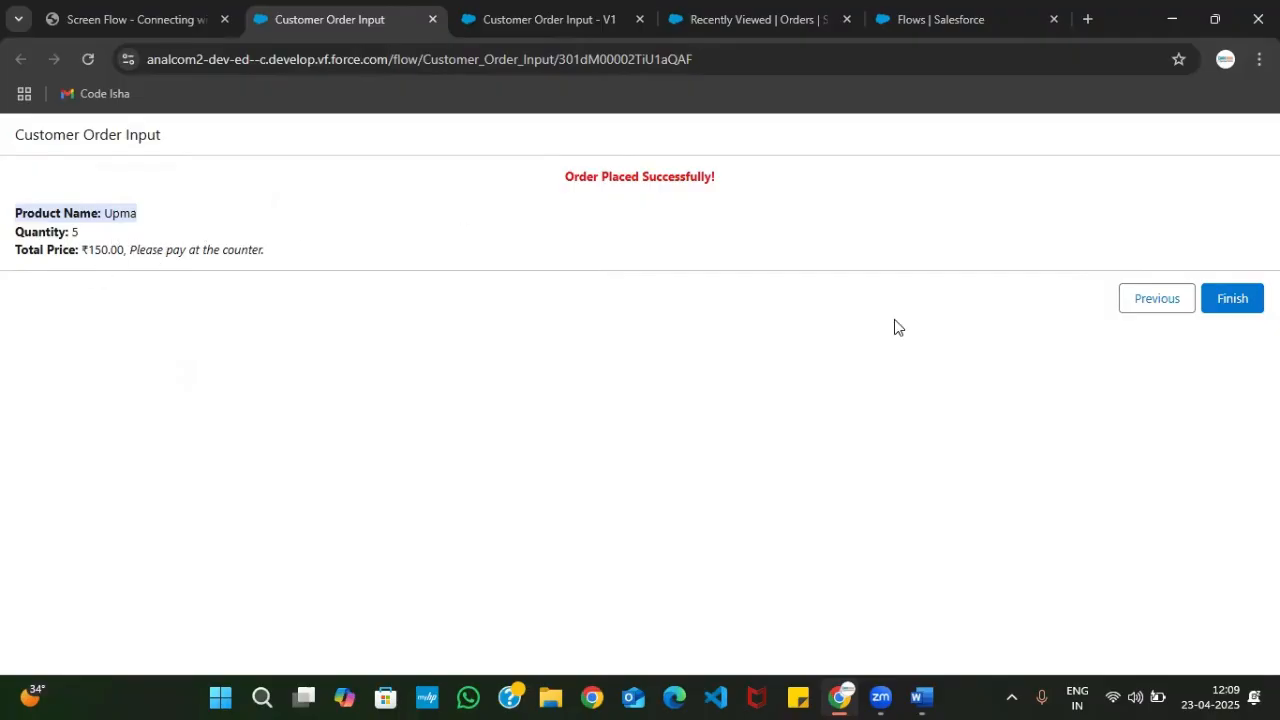
{"action": "left_click", "coordinate": [1230, 306]}
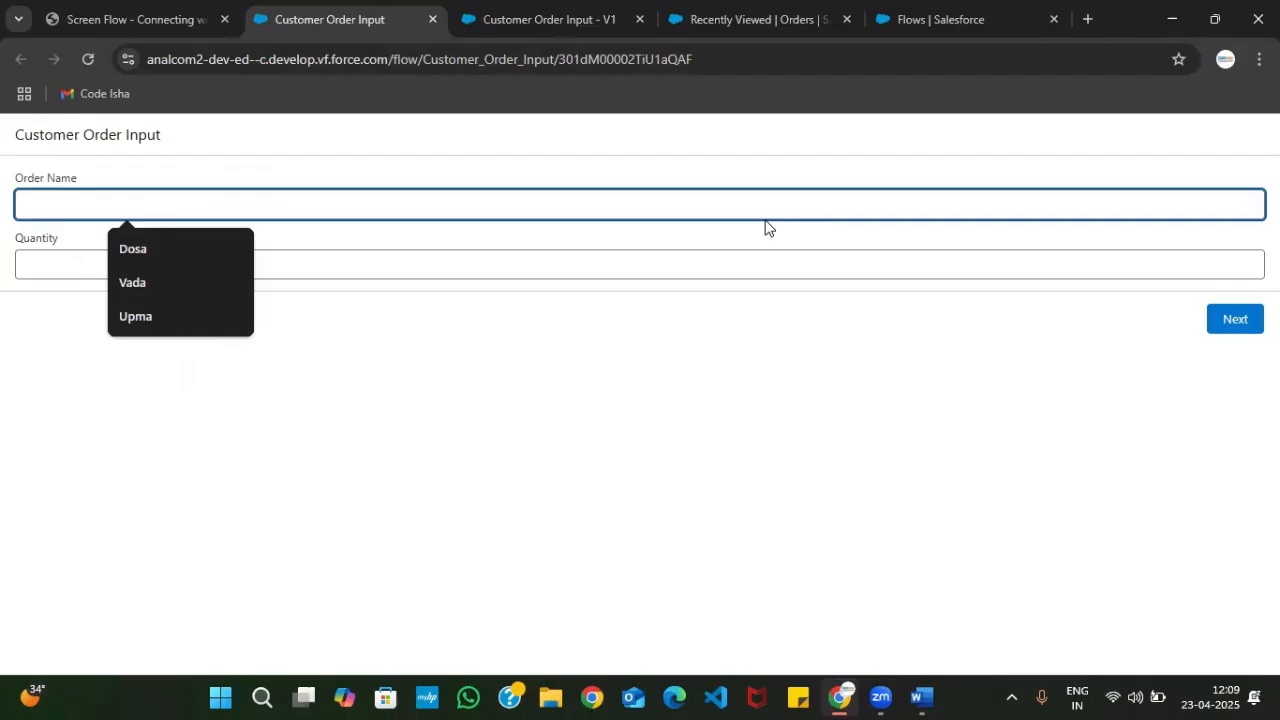
{"action": "left_click", "coordinate": [516, 147]}
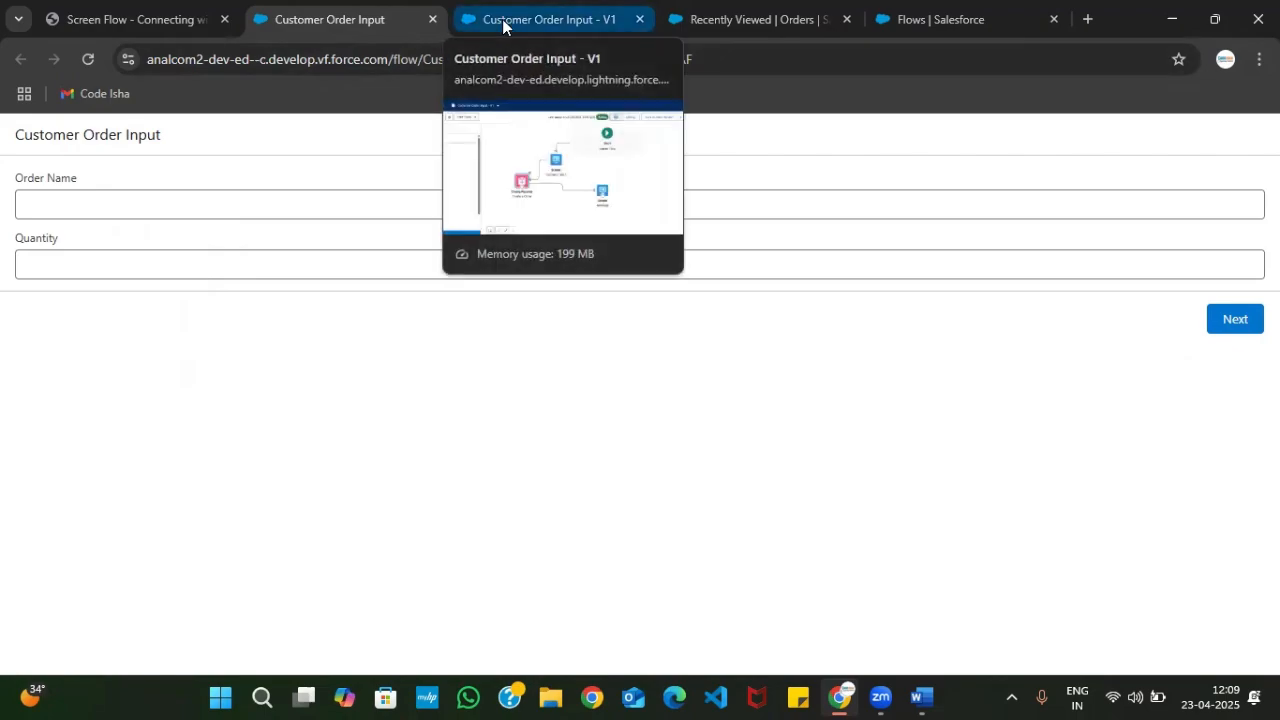
- Refresh the Orders list, open the new Upma order record to check its details, and return to the list
{"action": "left_click", "coordinate": [711, 12]}
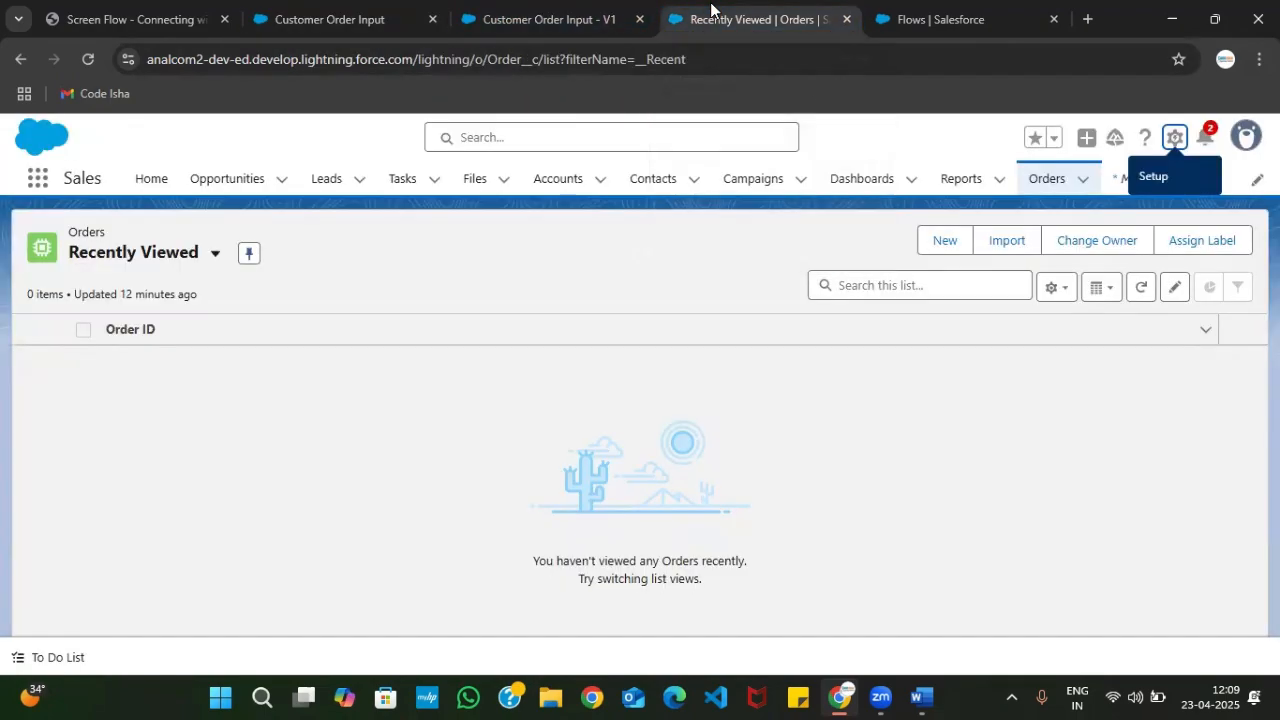
{"action": "left_click", "coordinate": [90, 60]}
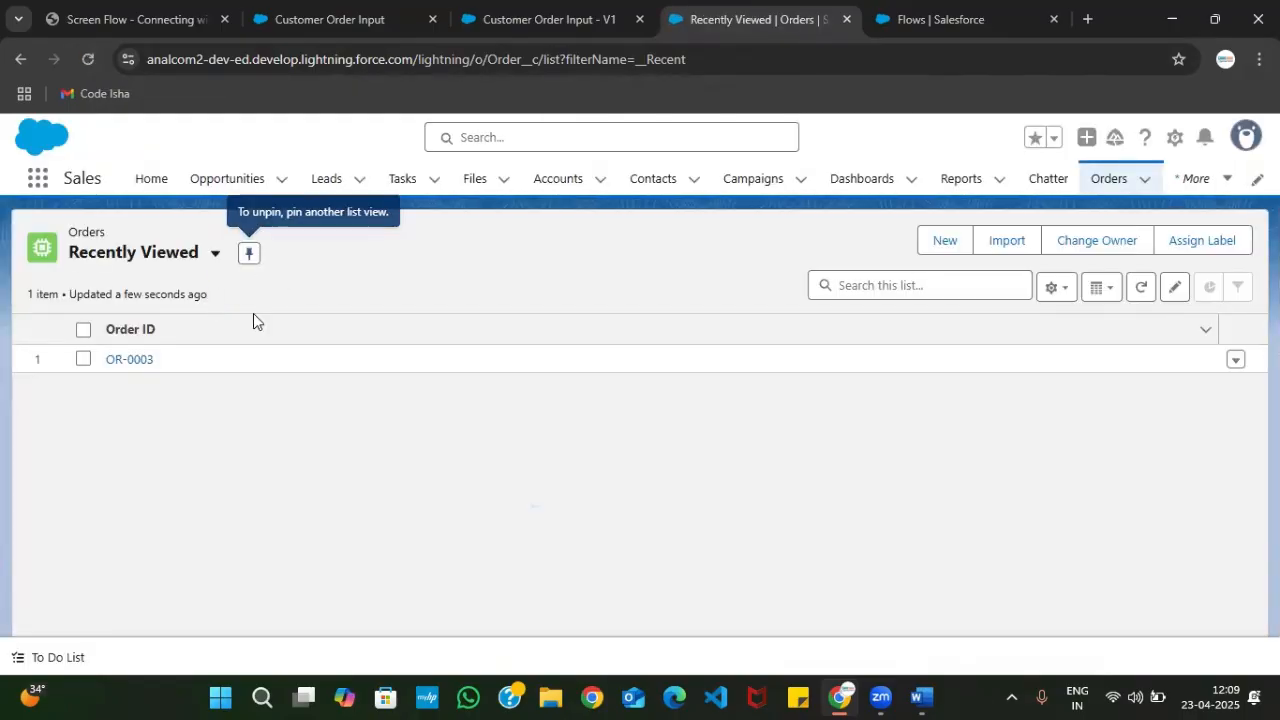
{"action": "left_click", "coordinate": [135, 360]}
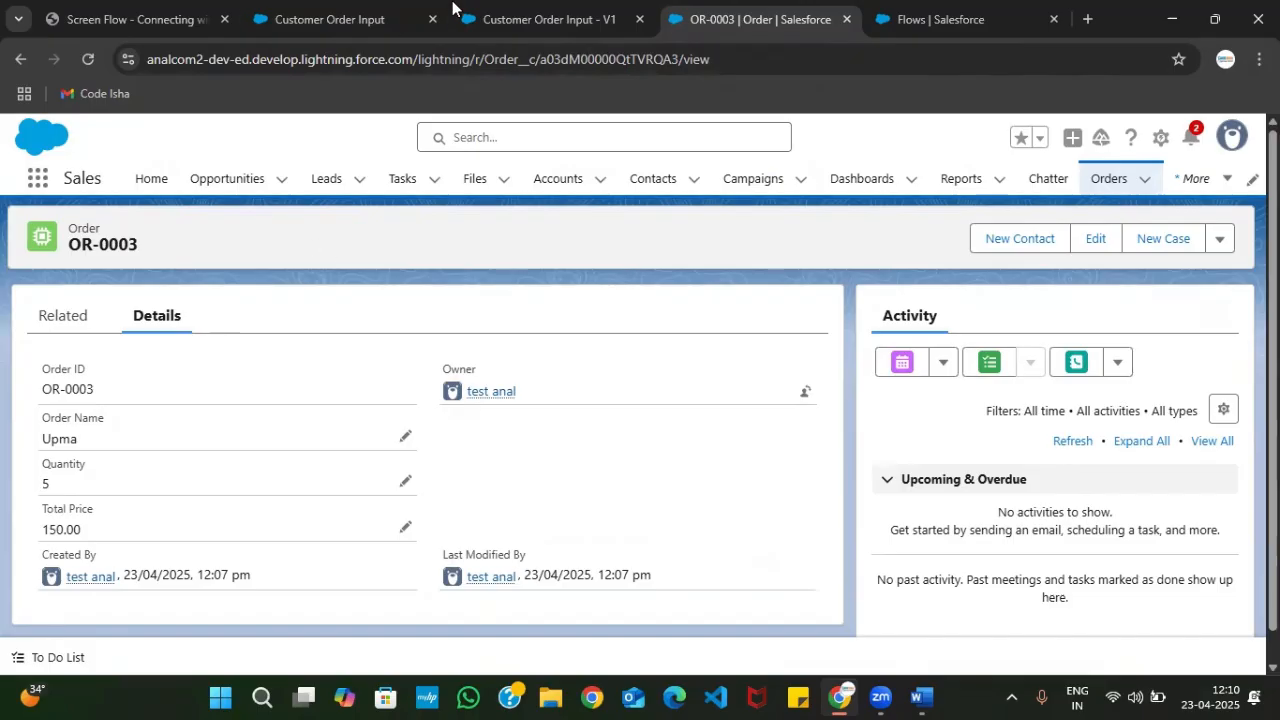
{"action": "left_click", "coordinate": [1130, 178]}
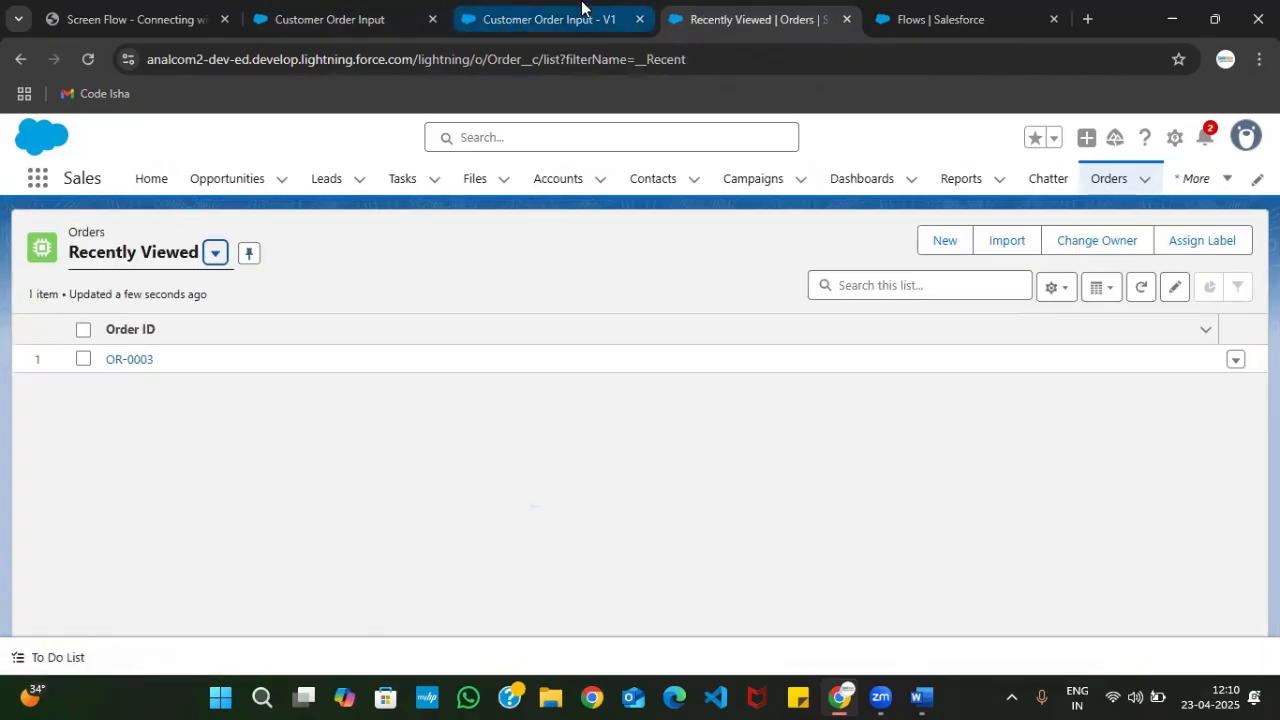
- Submit a second test order named "Puri" with quantity 2 in the running flow, check its total price, and finish
{"action": "left_click", "coordinate": [581, 12]}
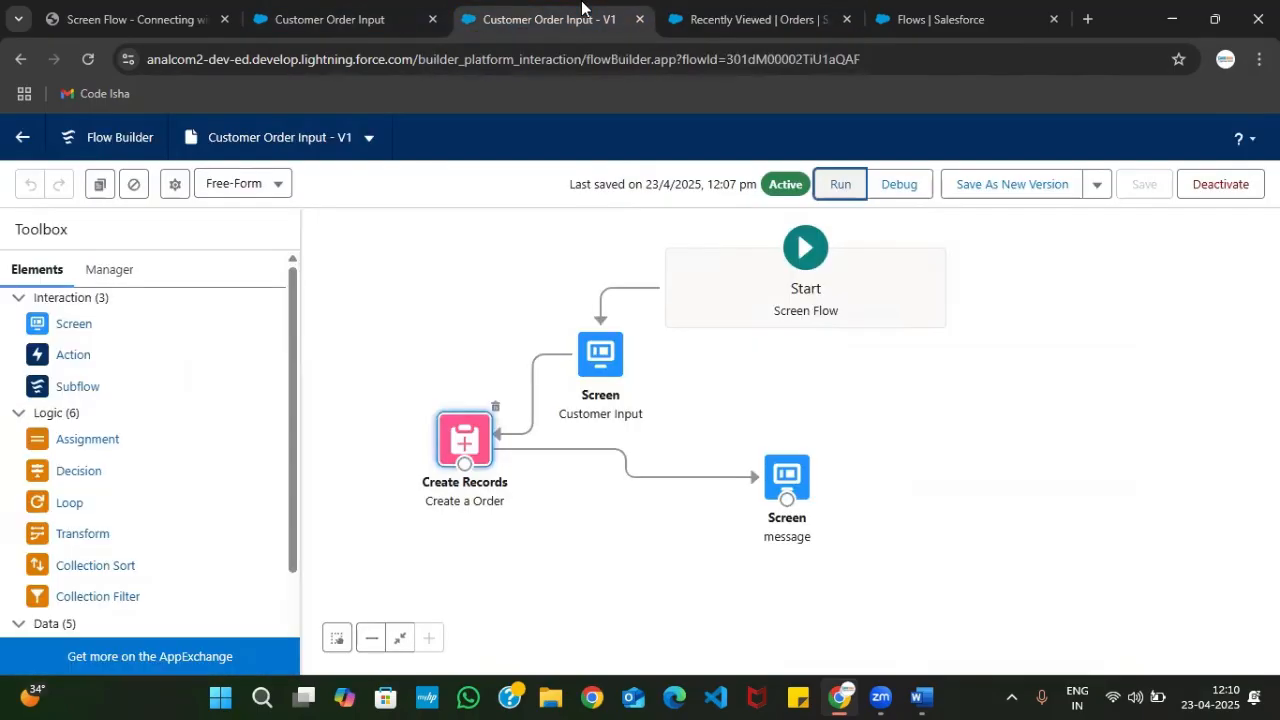
{"action": "left_click", "coordinate": [394, 10]}
{"action": "left_click", "coordinate": [230, 202]}
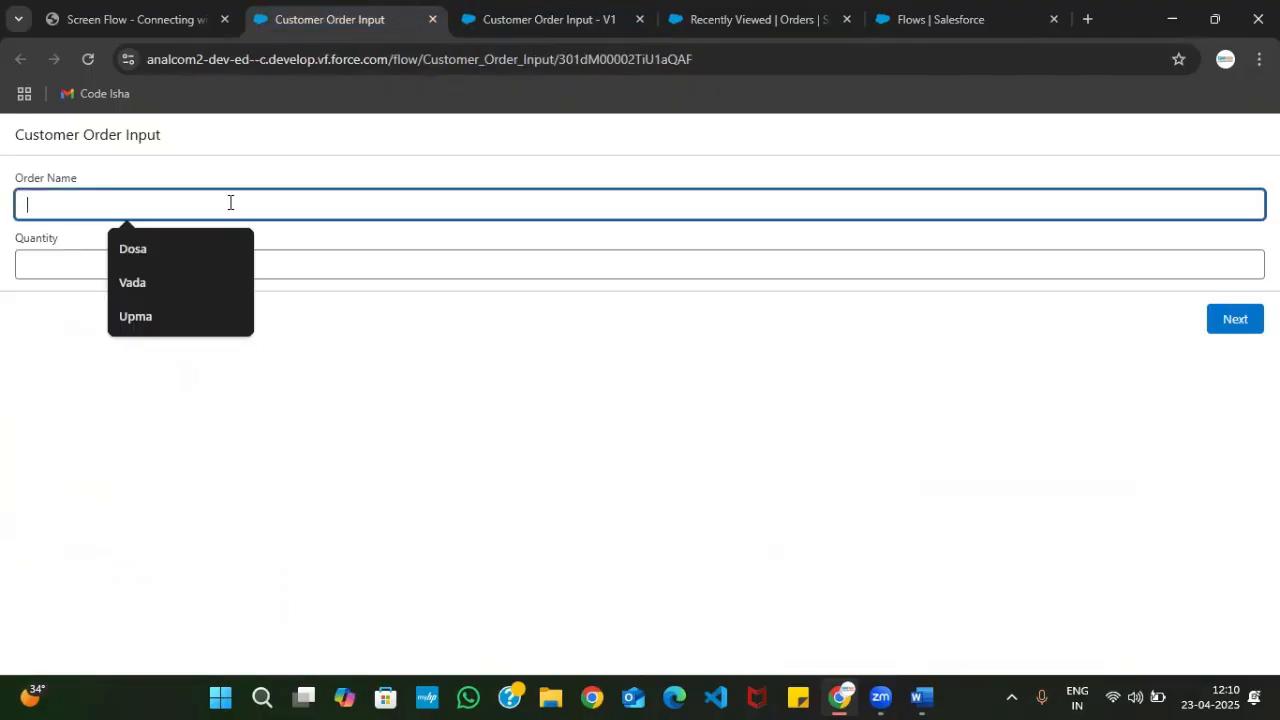
{"action": "type", "text": "Puri"}
{"action": "left_click", "coordinate": [132, 251]}
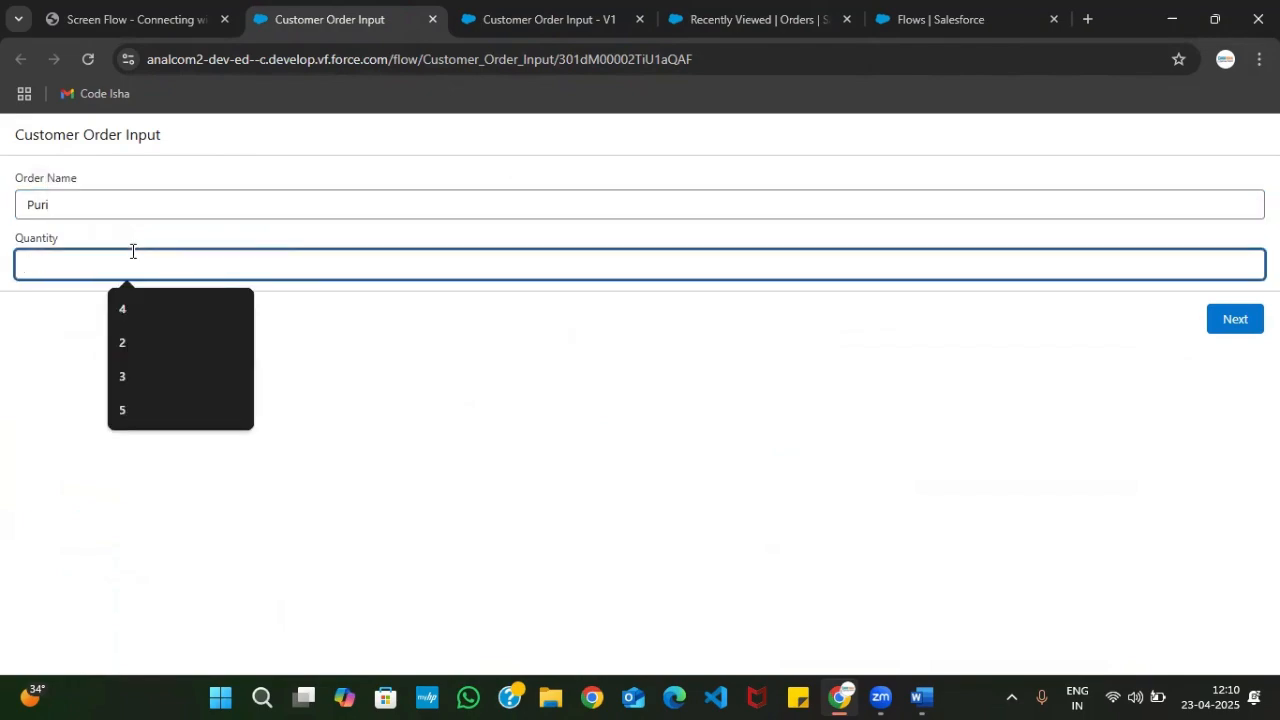
{"action": "type", "text": "2"}
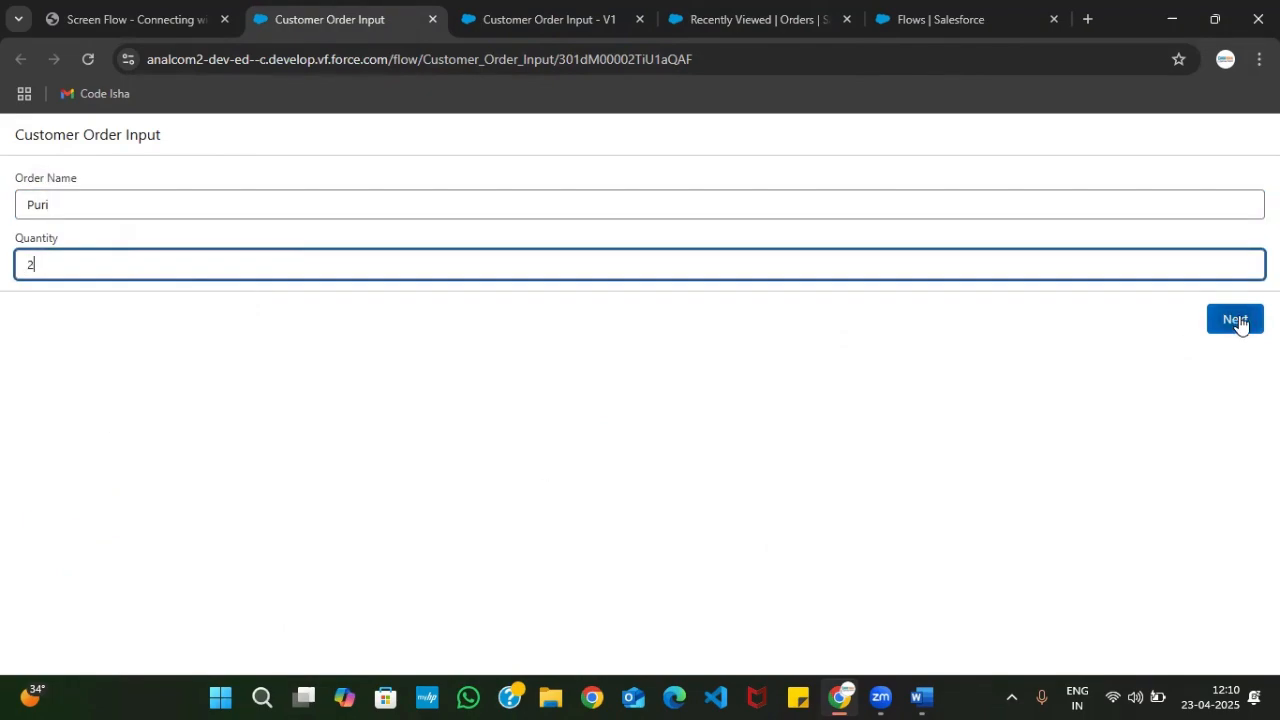
{"action": "left_click", "coordinate": [1237, 320]}
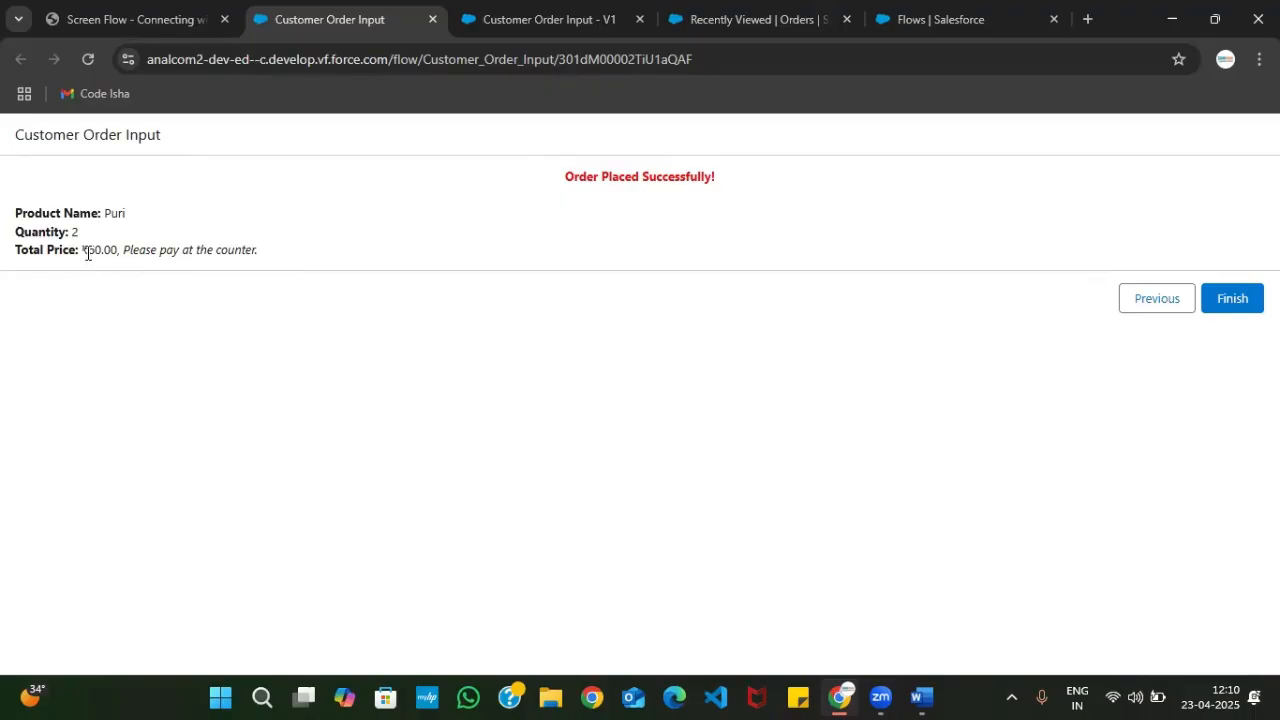
{"action": "left_click_drag", "start_coordinate": [87, 253], "coordinate": [117, 253]}
{"action": "left_click", "coordinate": [1231, 305]}
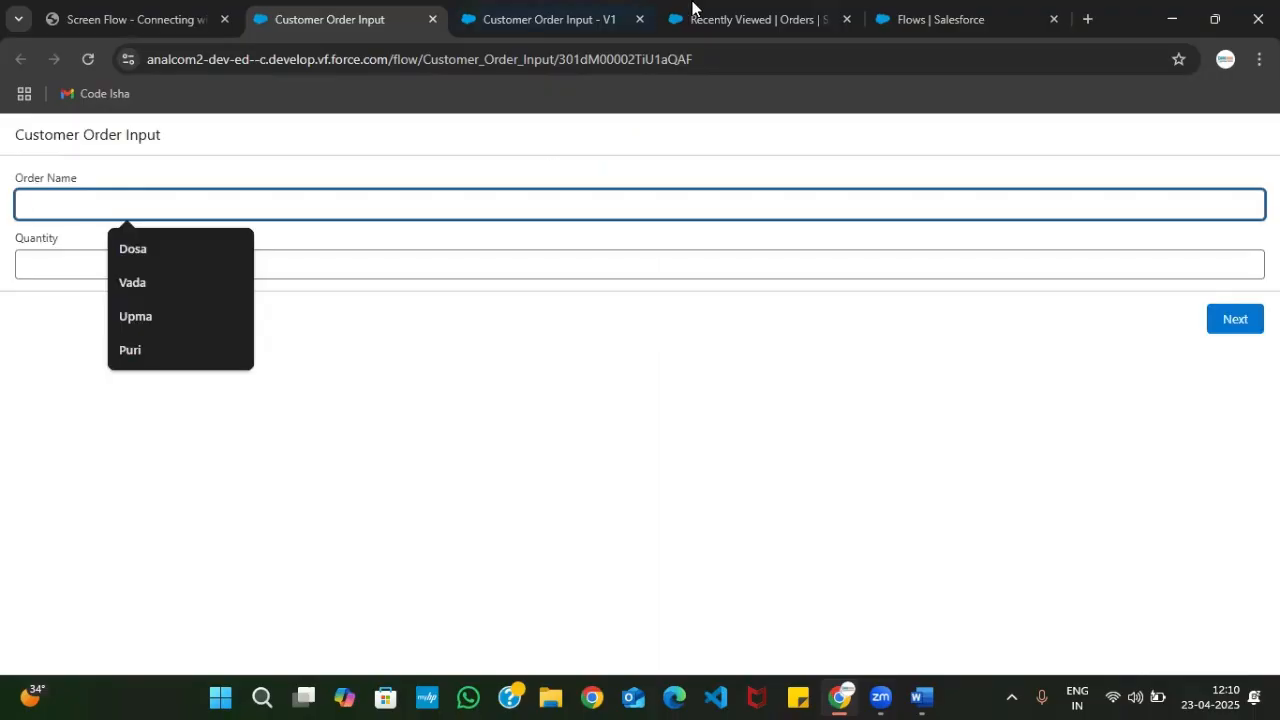
- Refresh the Orders list and open the new Puri order record to check its details
{"action": "left_click", "coordinate": [757, 12]}
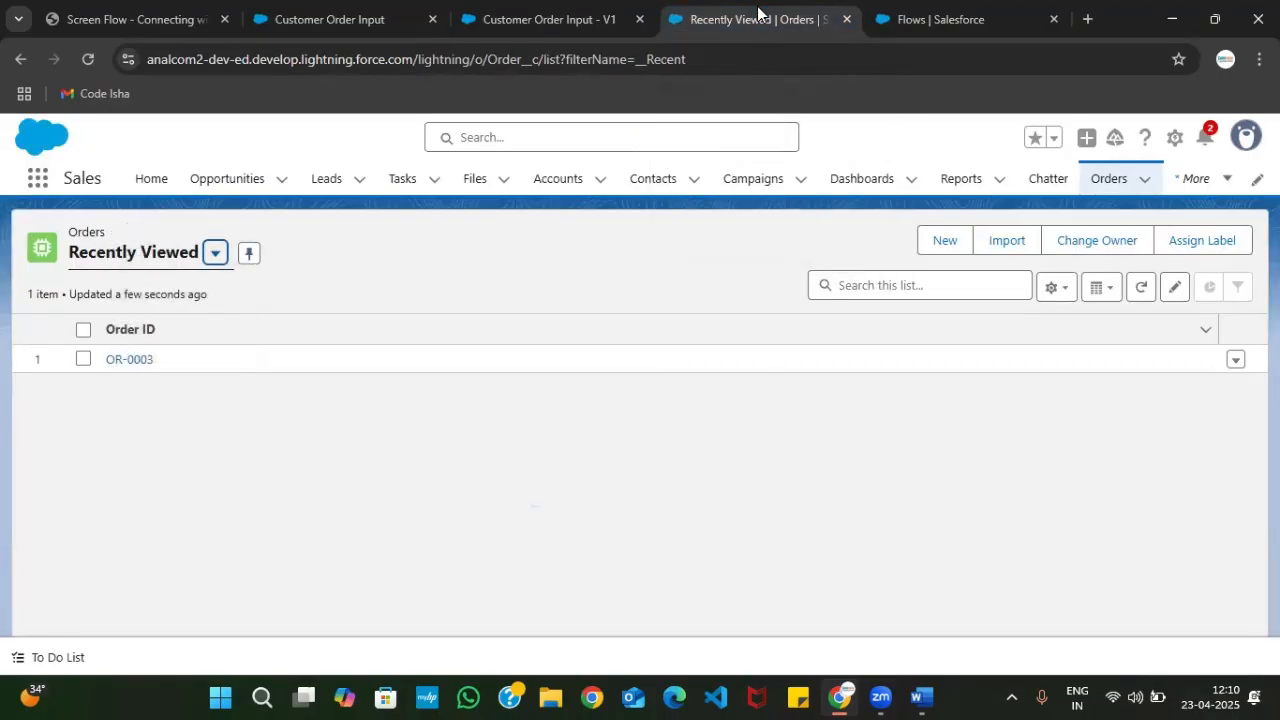
{"action": "left_click", "coordinate": [88, 60]}
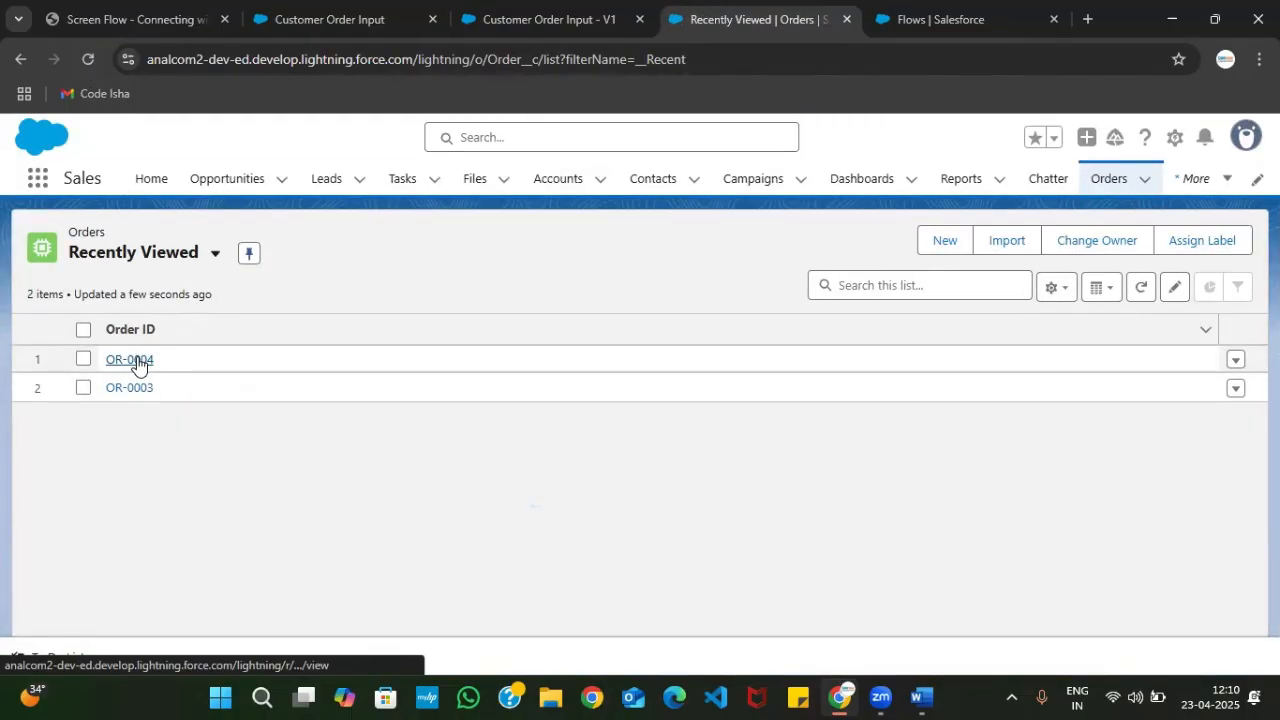
{"action": "left_click", "coordinate": [137, 358]}
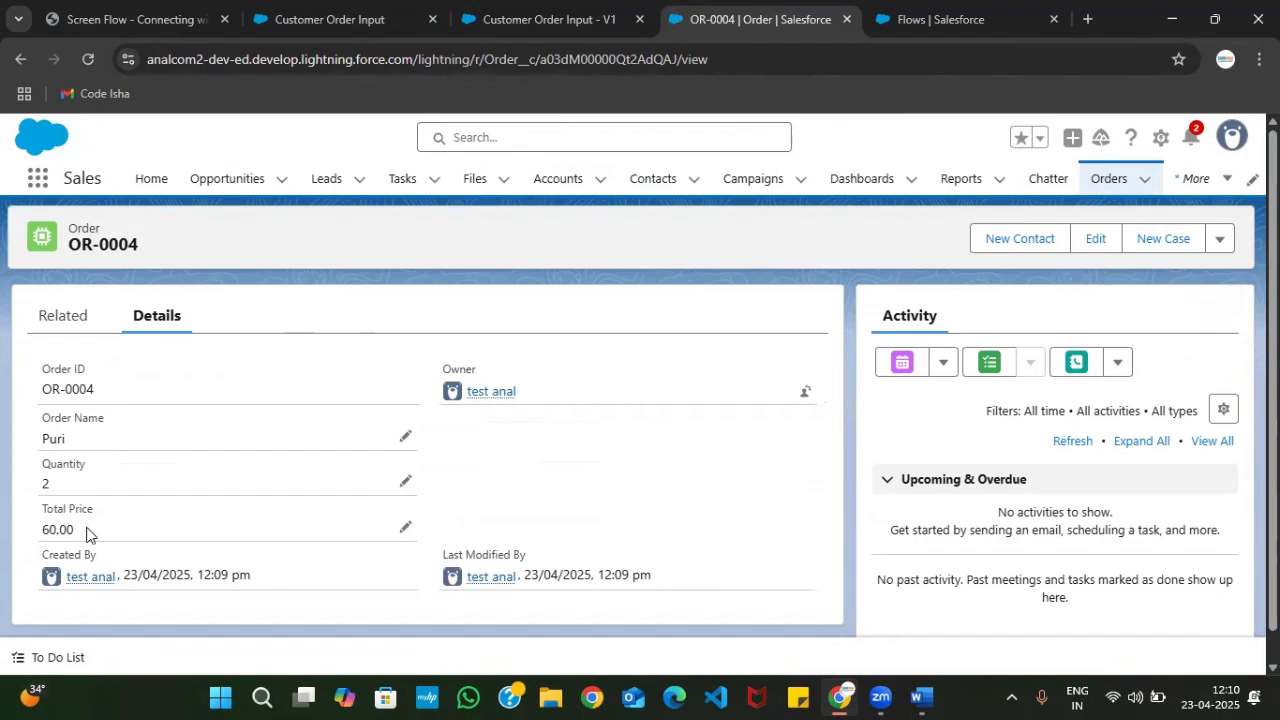
- Close the Flow Builder tab and present the Screen Flow PDF full screen, advancing to the Benefits page
{"action": "left_click", "coordinate": [605, 8]}
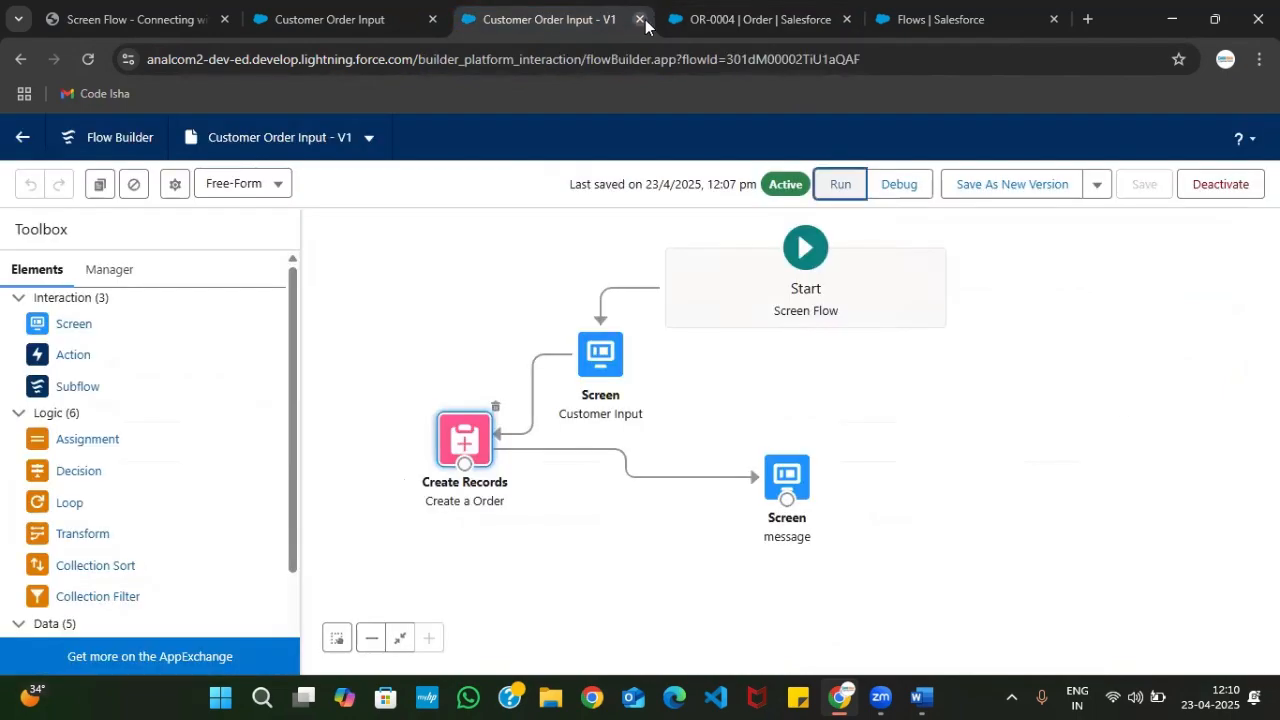
{"action": "left_click", "coordinate": [639, 19]}
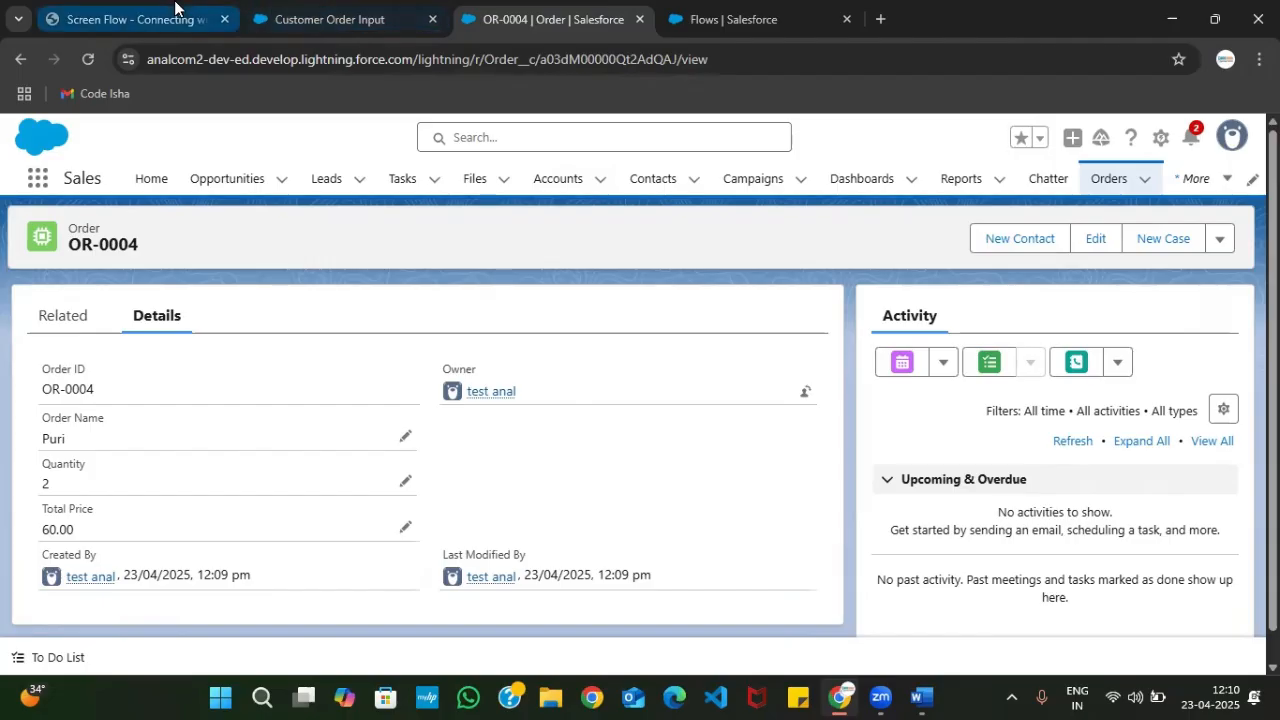
{"action": "left_click", "coordinate": [200, 19]}
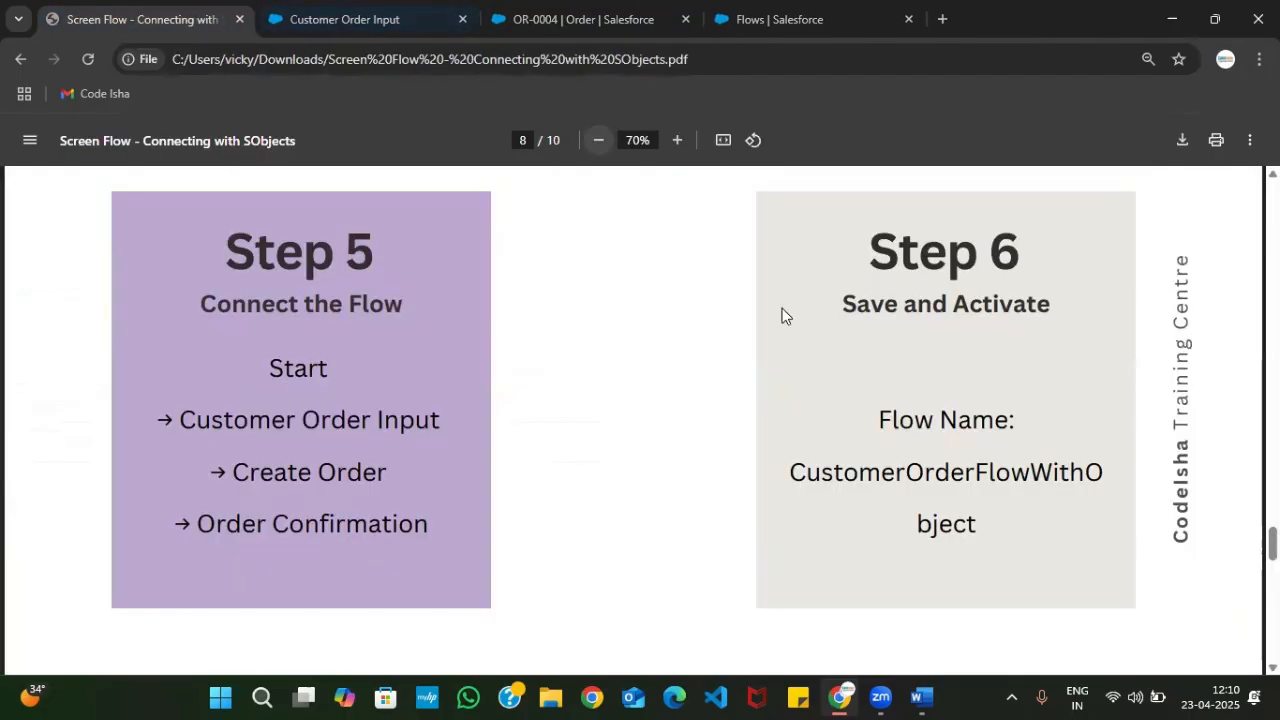
{"action": "left_click", "coordinate": [1249, 140]}
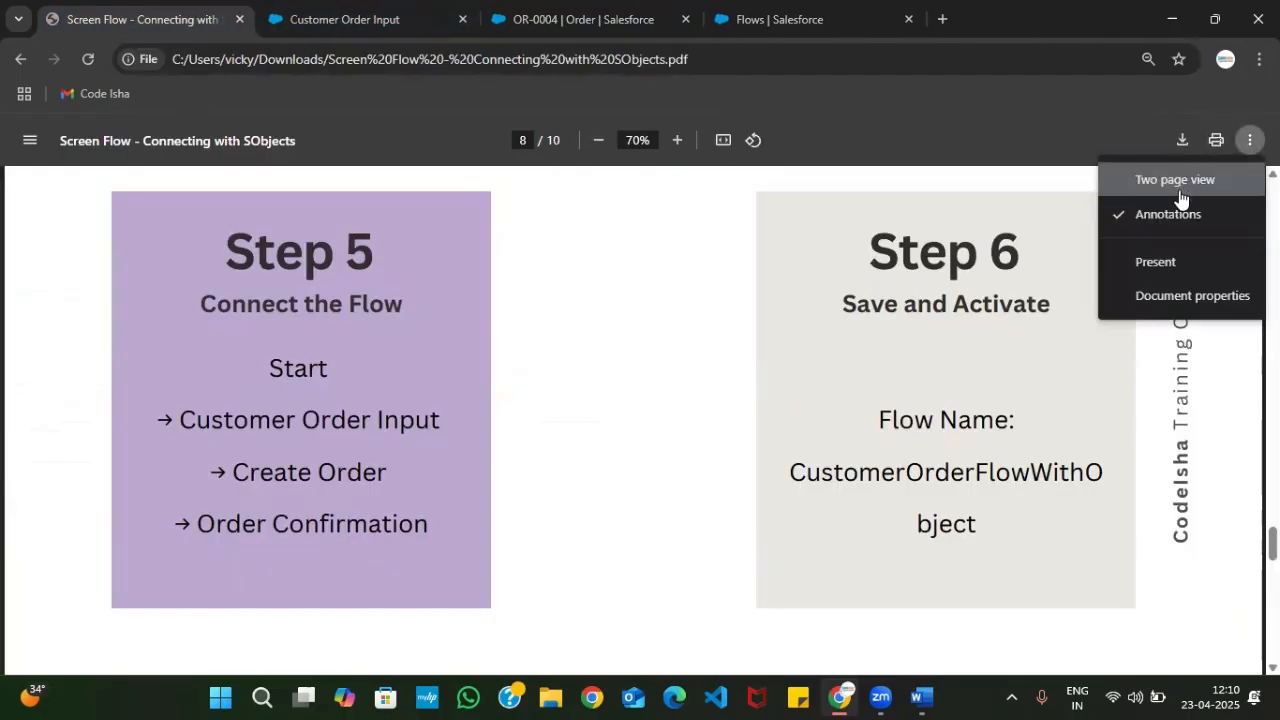
{"action": "left_click", "coordinate": [1160, 261]}
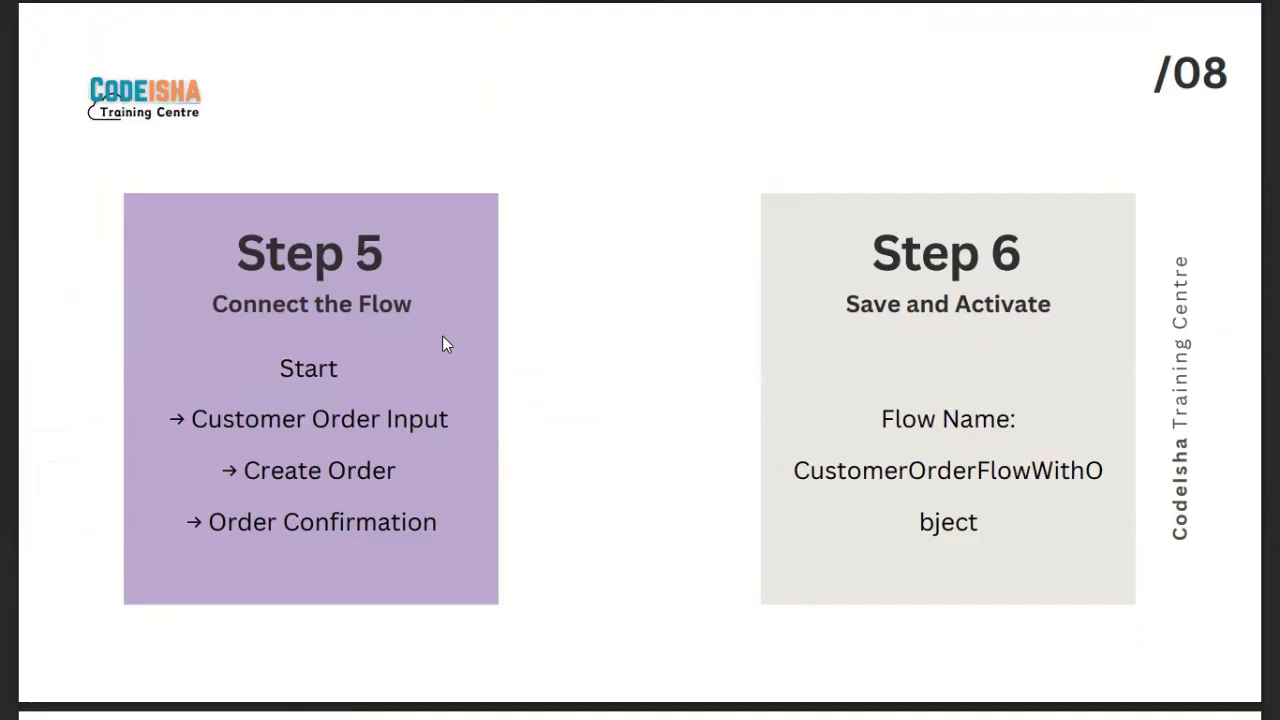
{"action": "key", "text": "Right"}
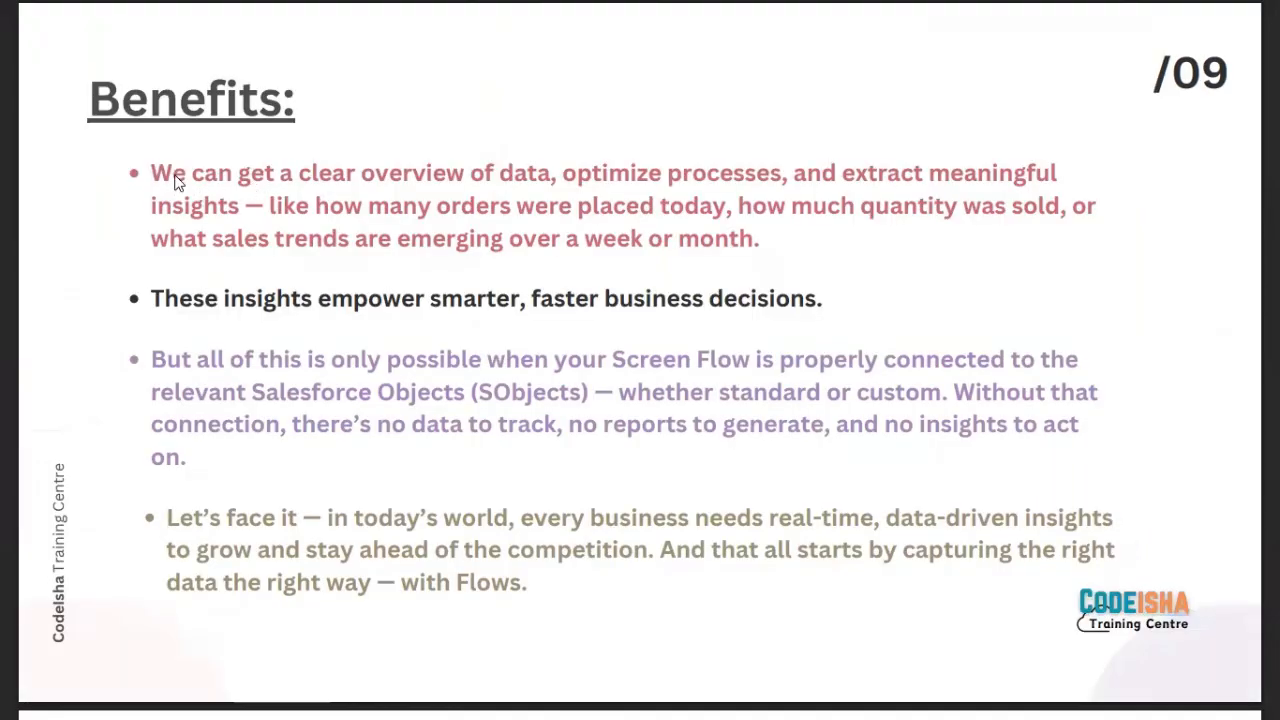